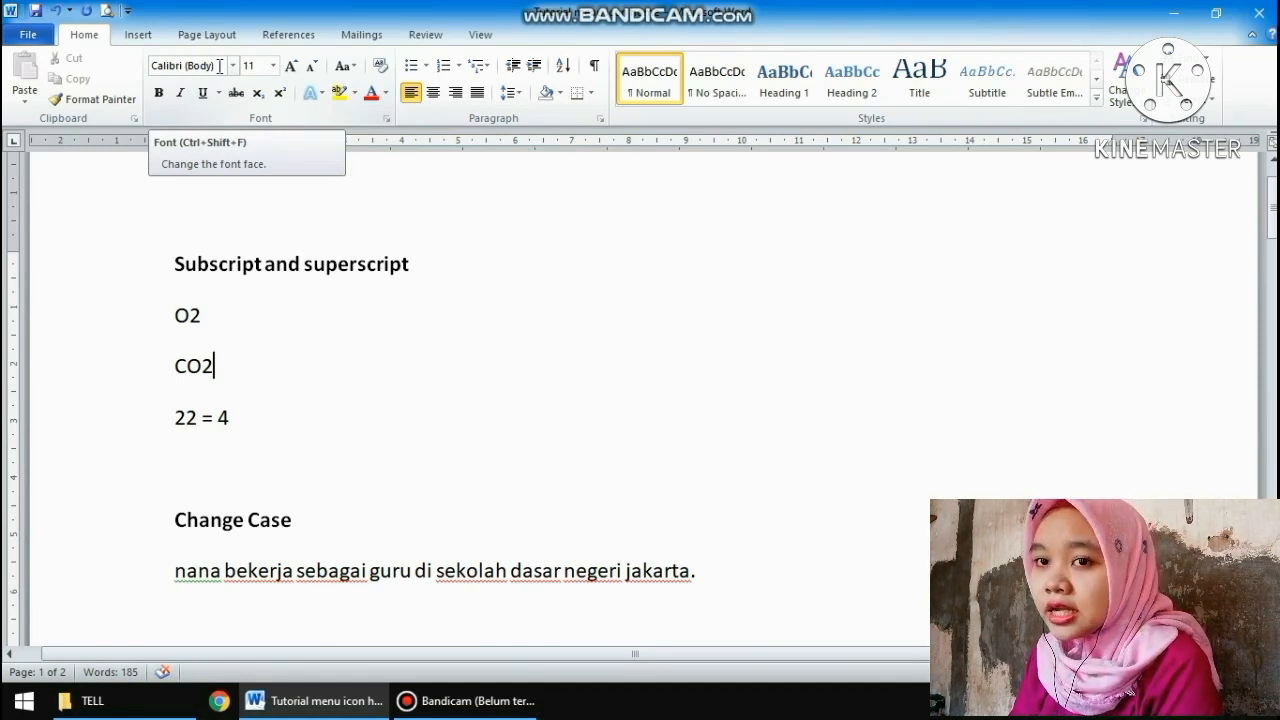
- Browse the list of available fonts from the theme fonts through to the end of all installed fonts
{"action": "left_click", "coordinate": [232, 66]}
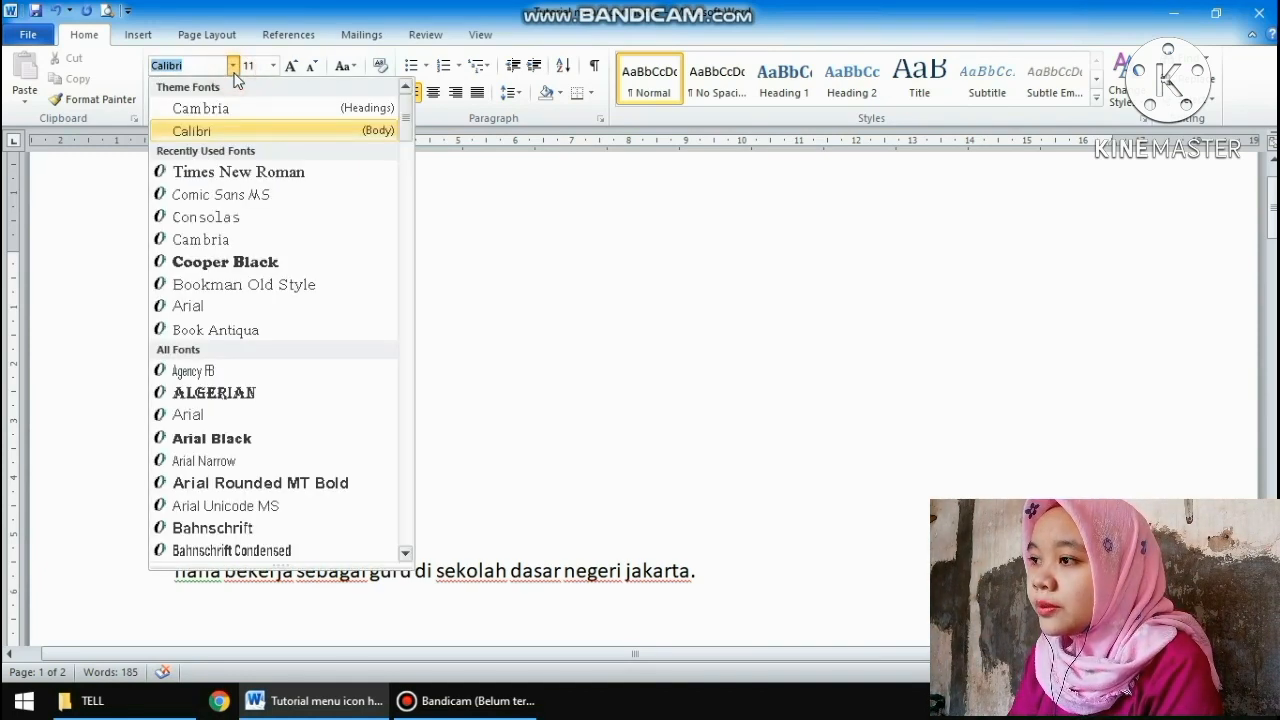
{"action": "scroll", "coordinate": [407, 285], "scroll_direction": "down", "scroll_amount": 15}
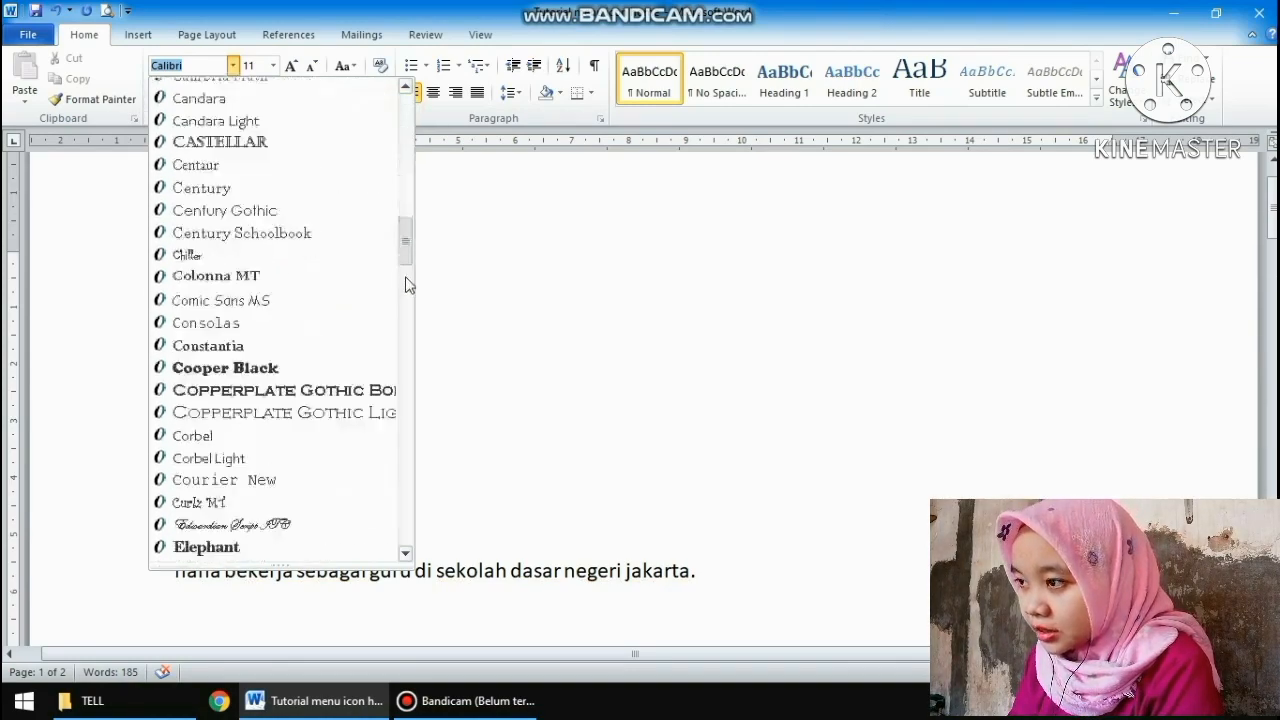
{"action": "scroll", "coordinate": [407, 285], "scroll_direction": "down", "scroll_amount": 20}
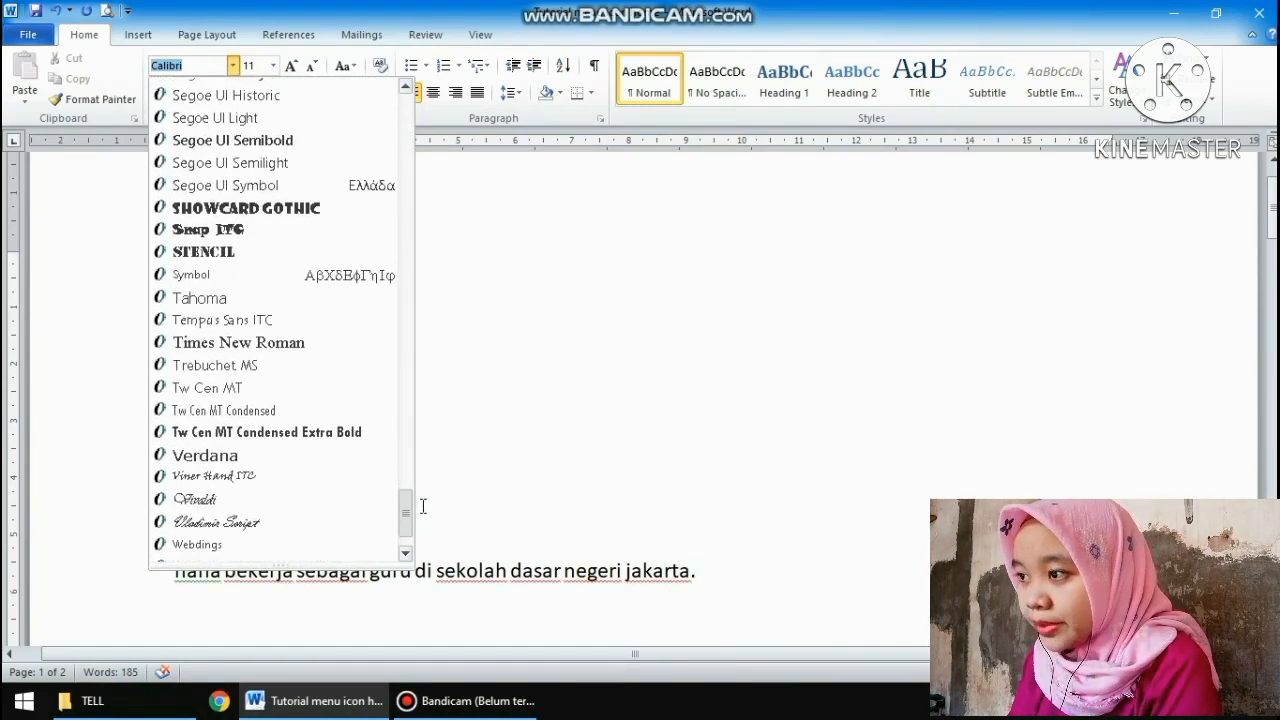
{"action": "scroll", "coordinate": [422, 507], "scroll_direction": "up", "scroll_amount": 20}
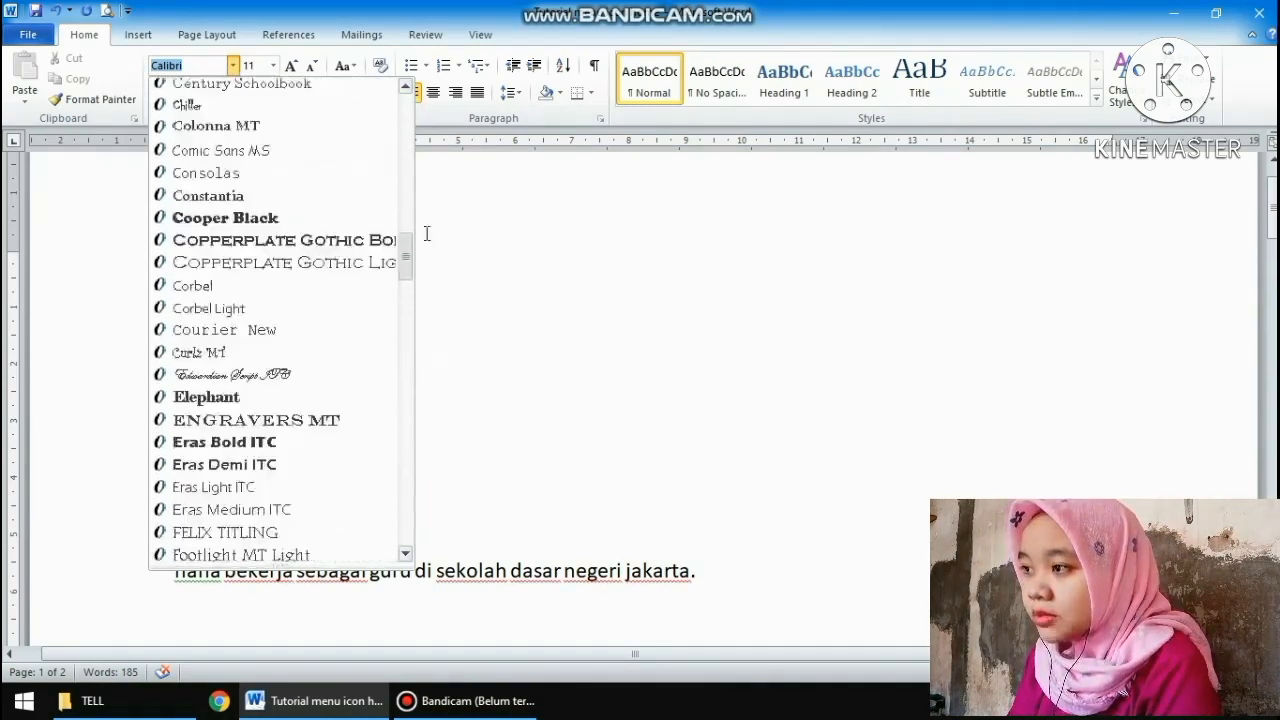
{"action": "scroll", "coordinate": [426, 233], "scroll_direction": "up", "scroll_amount": 12}
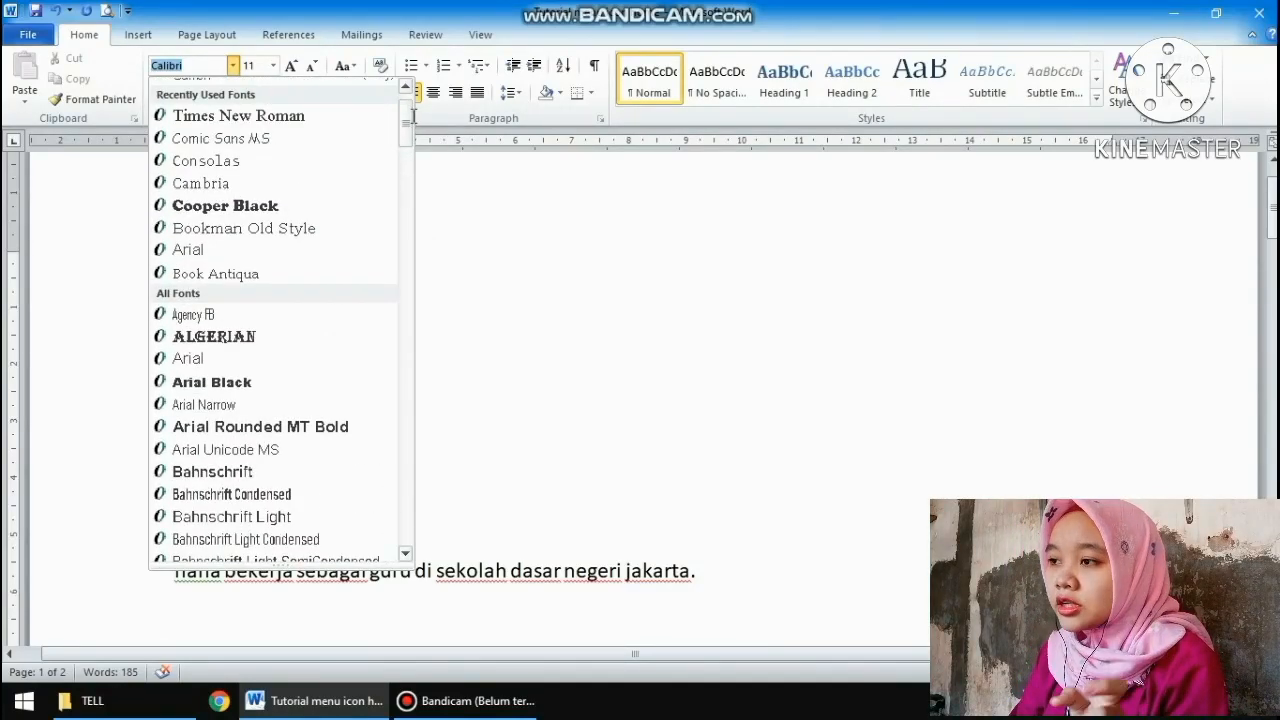
{"action": "scroll", "coordinate": [408, 120], "scroll_direction": "up", "scroll_amount": 1}
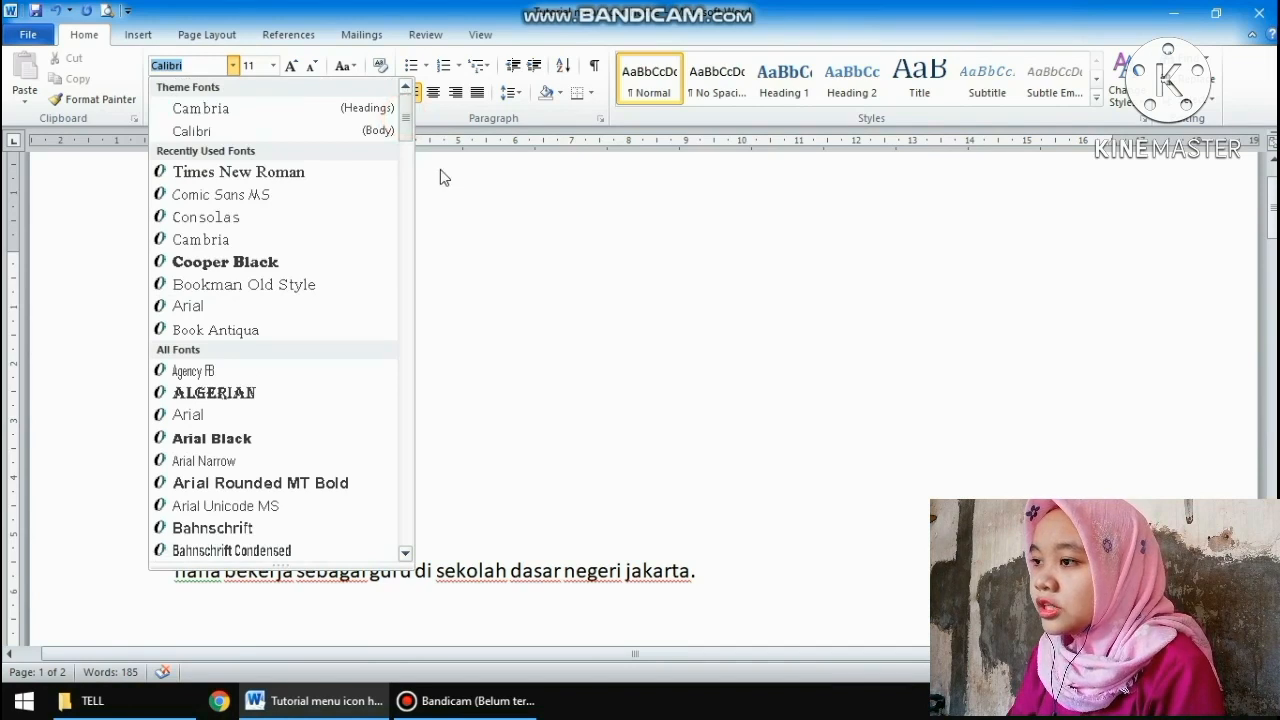
{"action": "left_click", "coordinate": [506, 222]}
- Change the font of the entire document text to Cambria
{"action": "left_click", "coordinate": [311, 331]}
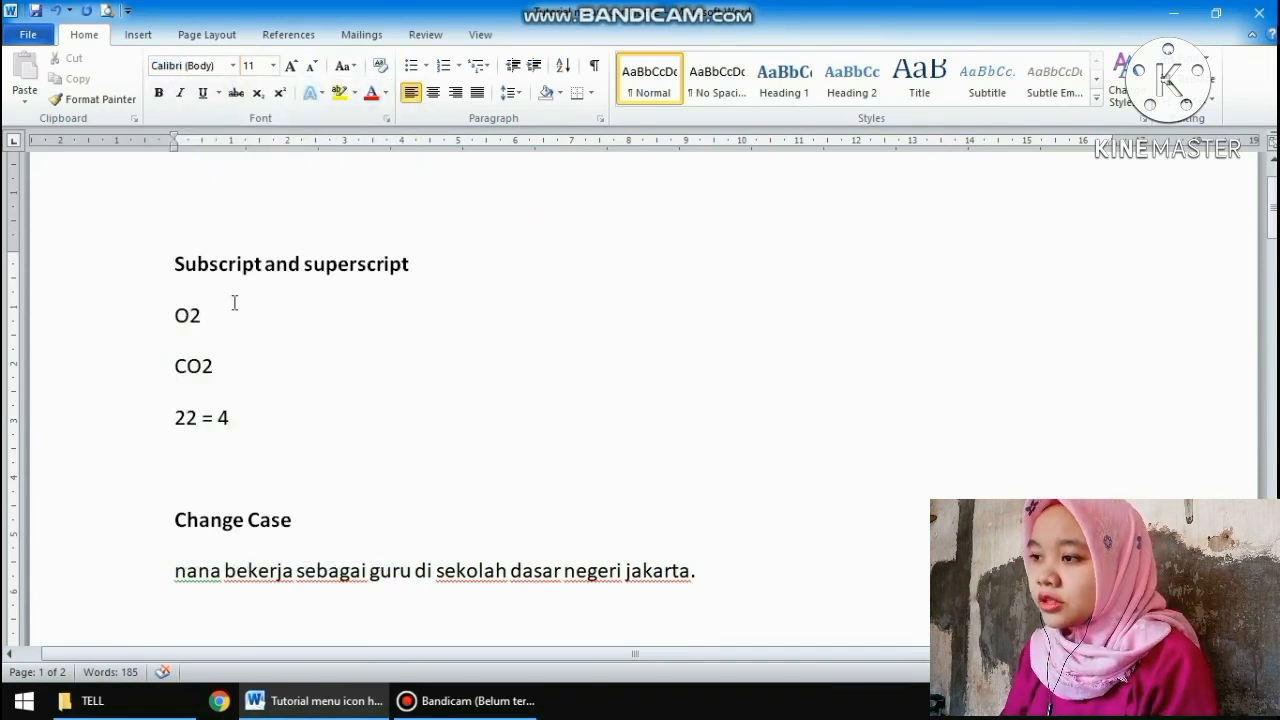
{"action": "key", "text": "ctrl+a"}
{"action": "left_click", "coordinate": [232, 65]}
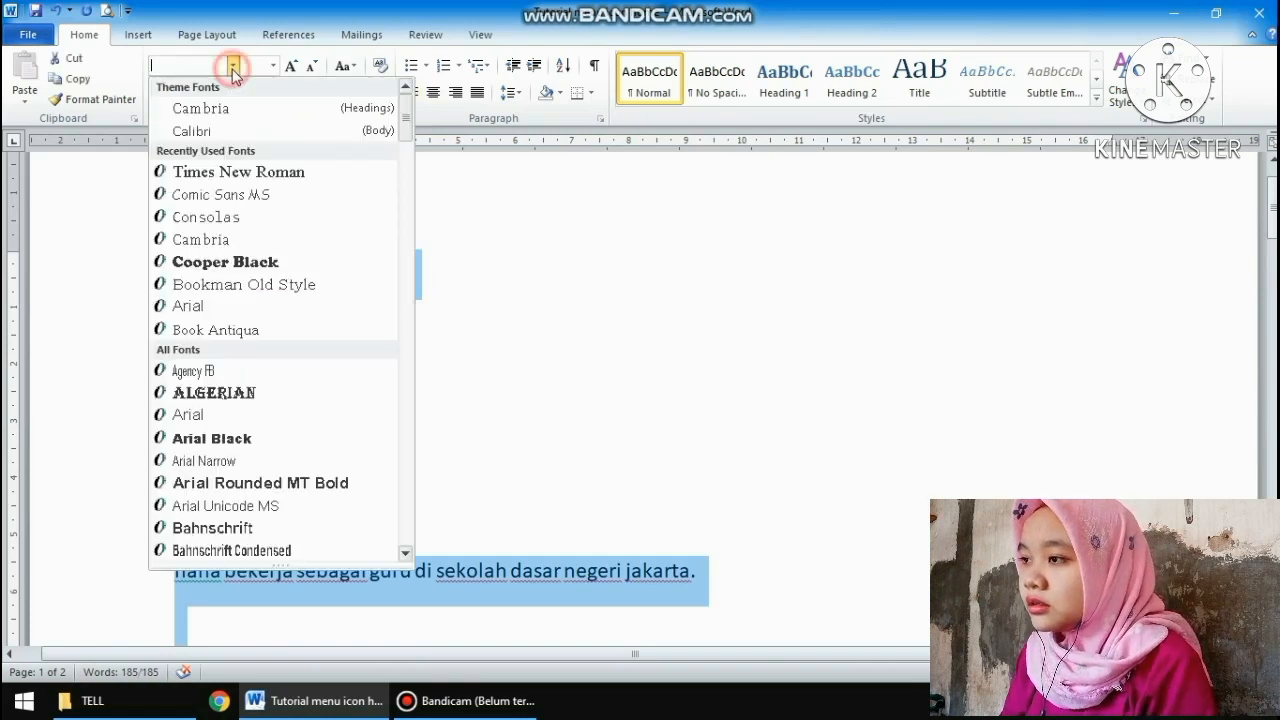
{"action": "left_click", "coordinate": [244, 240]}
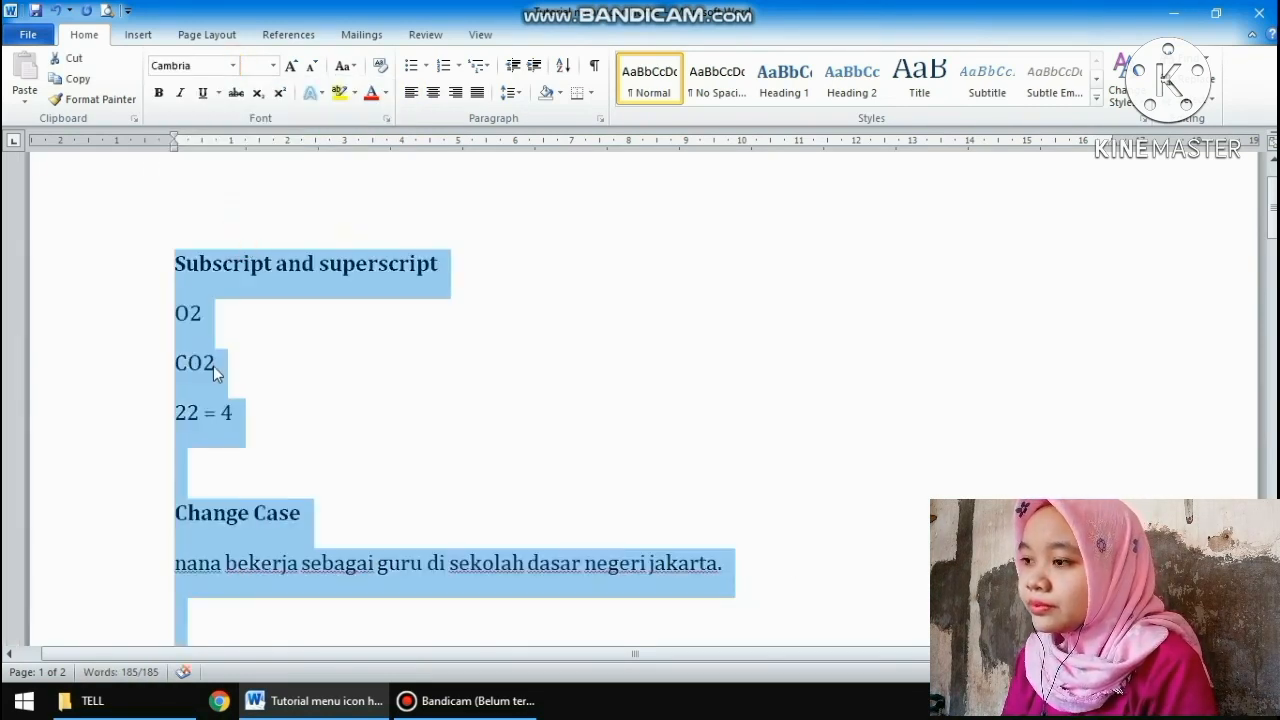
{"action": "left_click", "coordinate": [215, 364]}
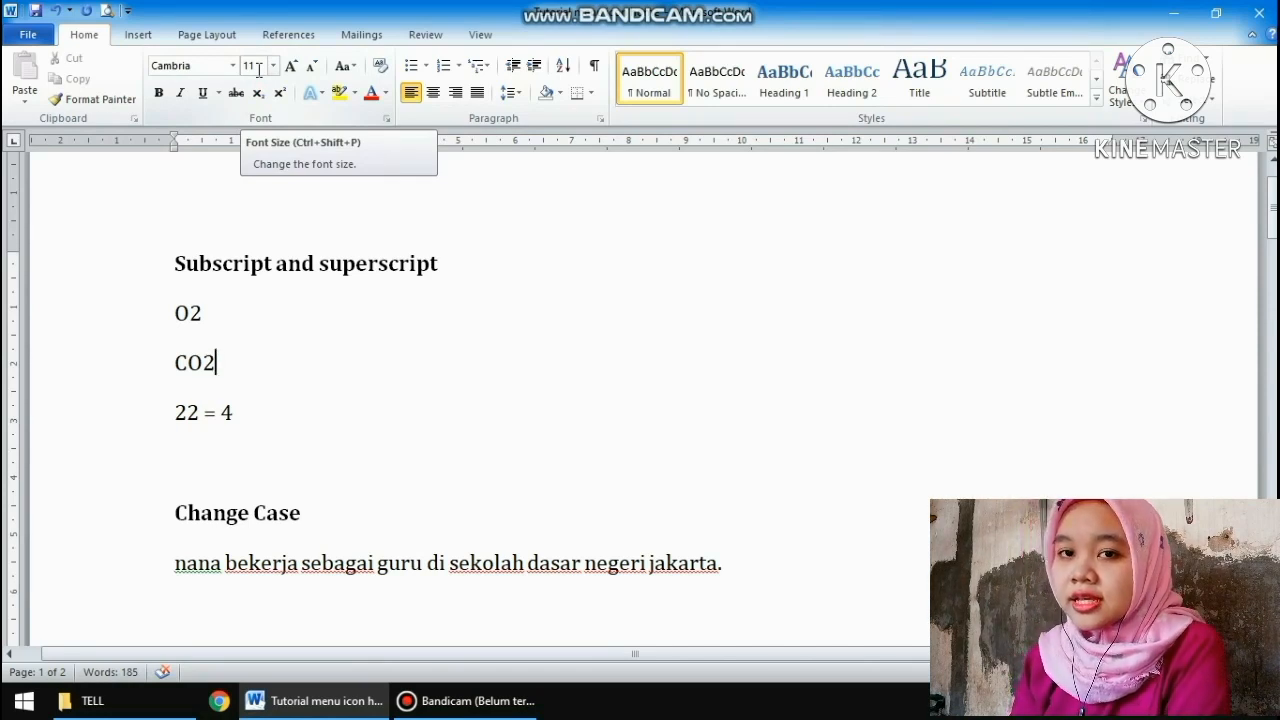
- Set the font size of the "Subscript and superscript" heading to 16
{"action": "left_click", "coordinate": [290, 266]}
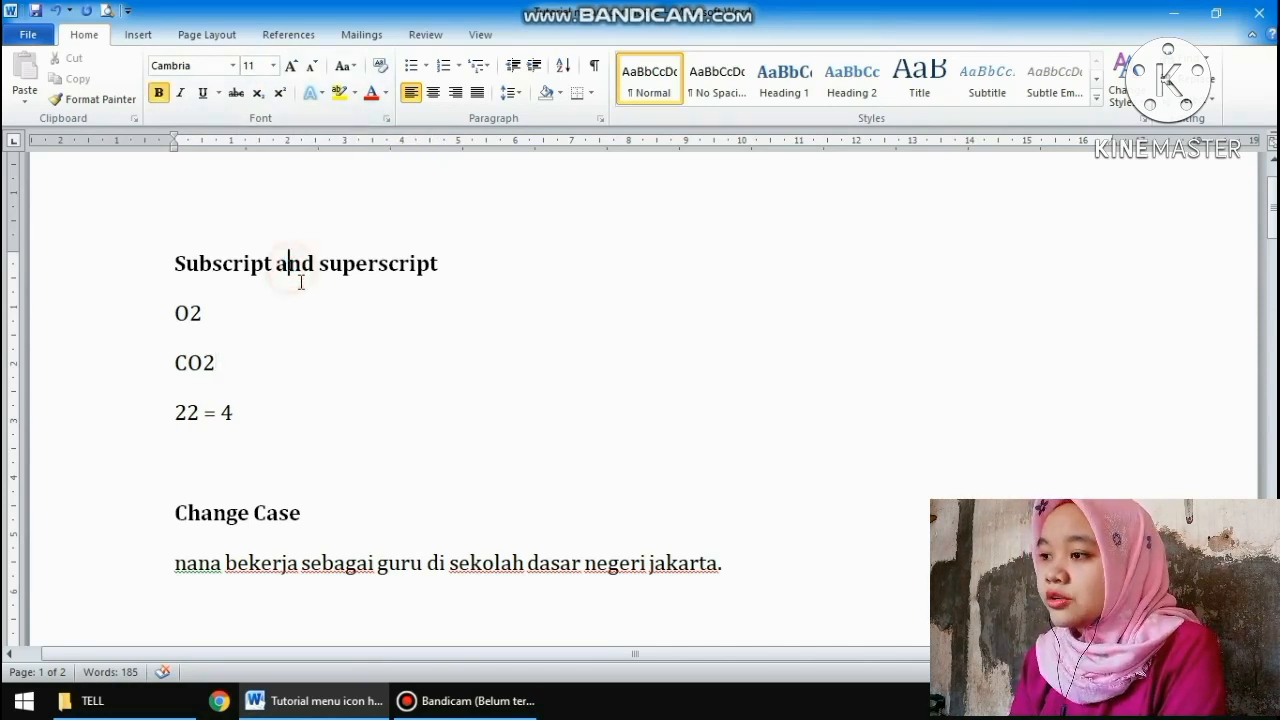
{"action": "left_click", "coordinate": [172, 265]}
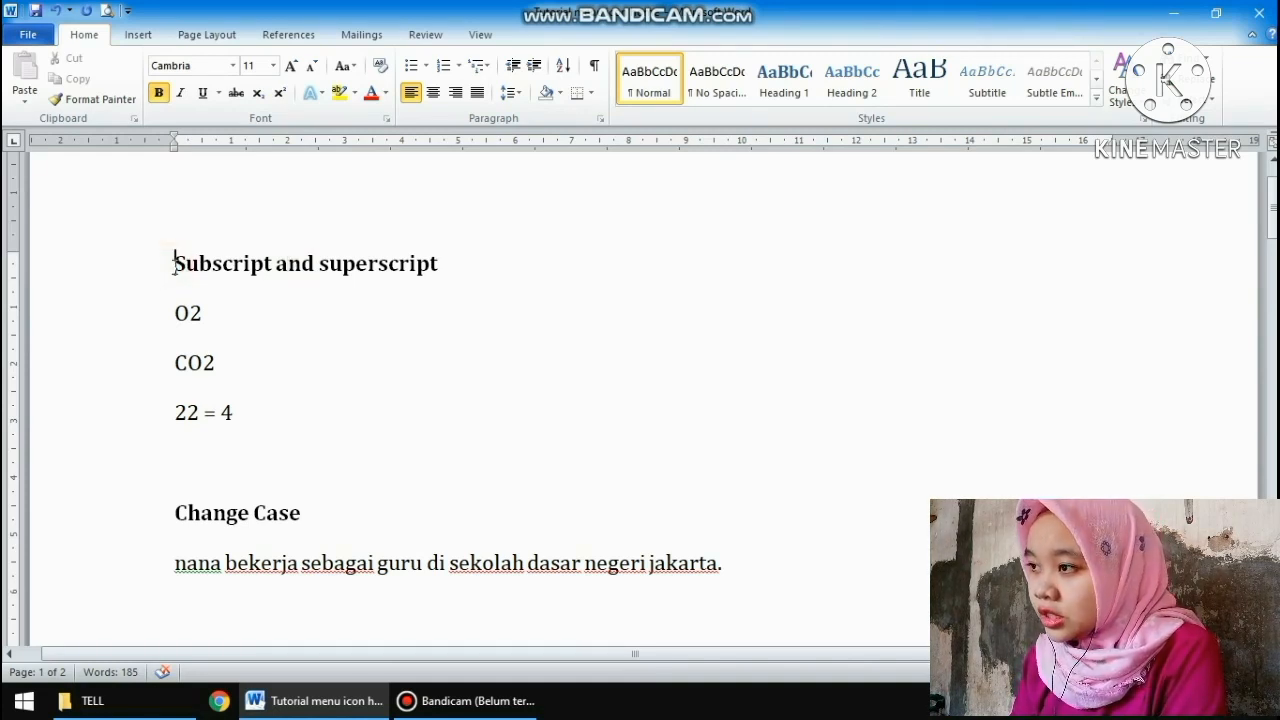
{"action": "left_click_drag", "start_coordinate": [175, 265], "coordinate": [450, 268]}
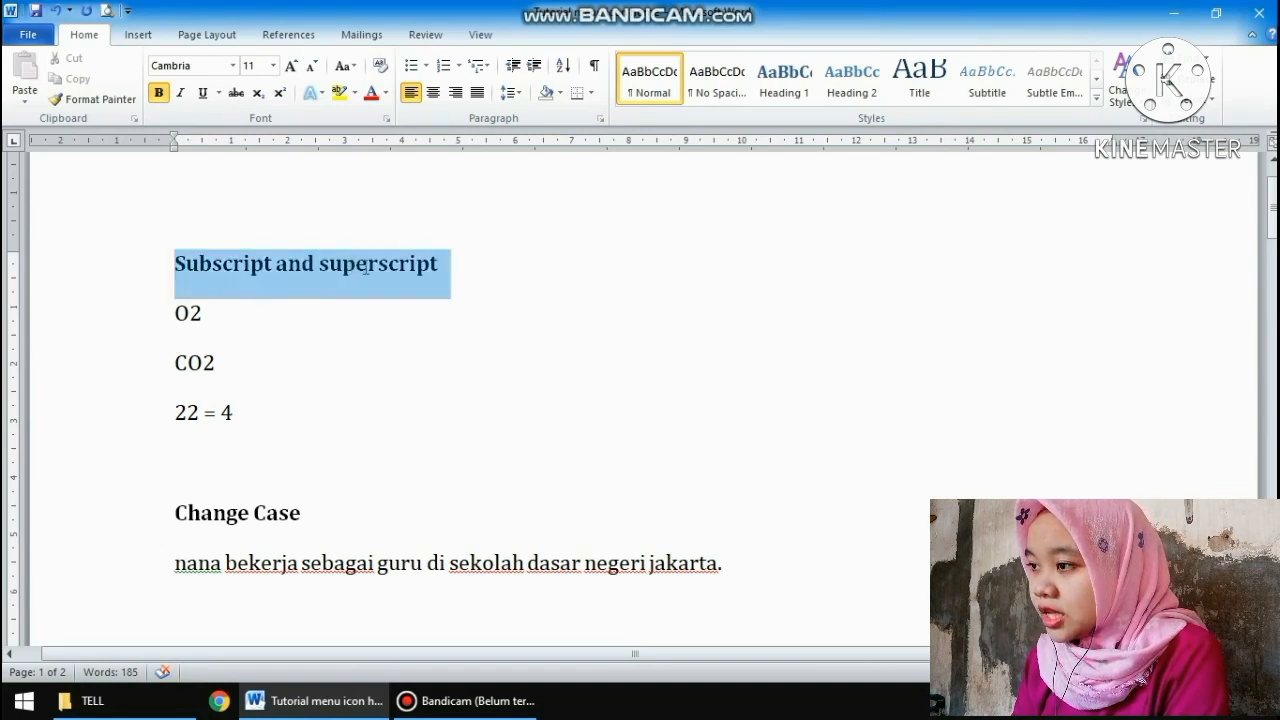
{"action": "left_click", "coordinate": [273, 66]}
{"action": "left_click", "coordinate": [270, 182]}
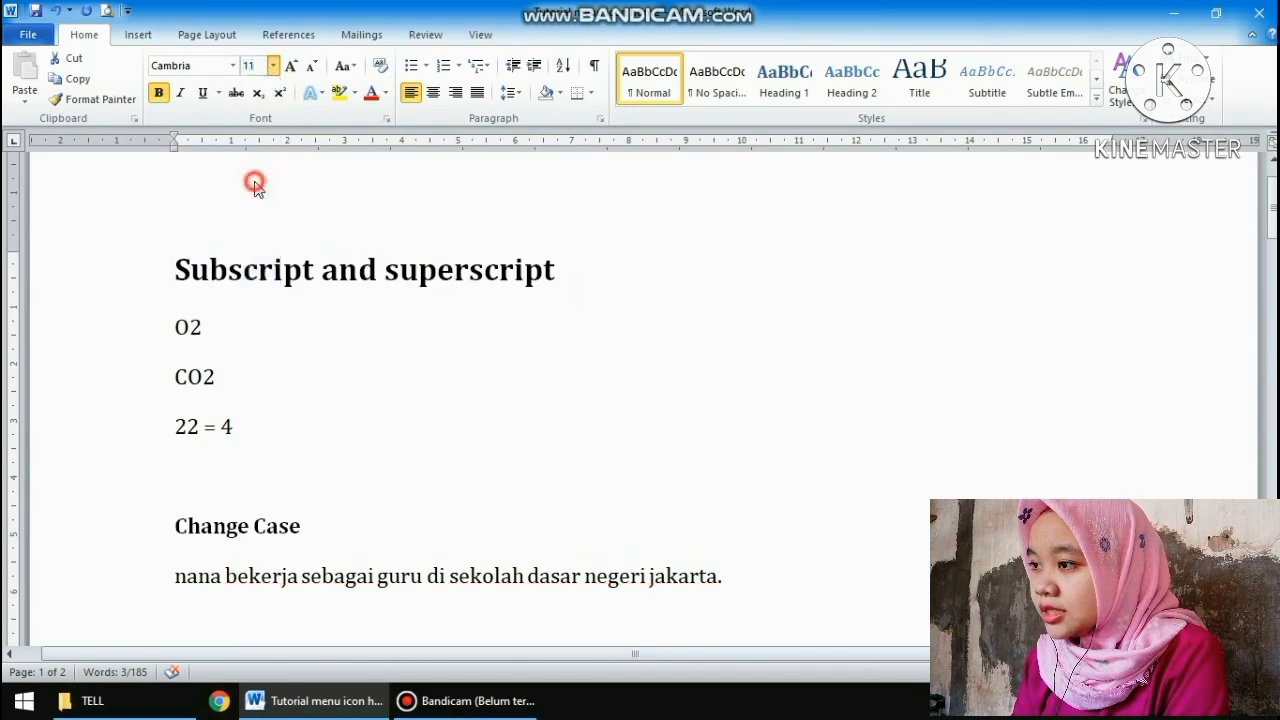
{"action": "left_click", "coordinate": [275, 270]}
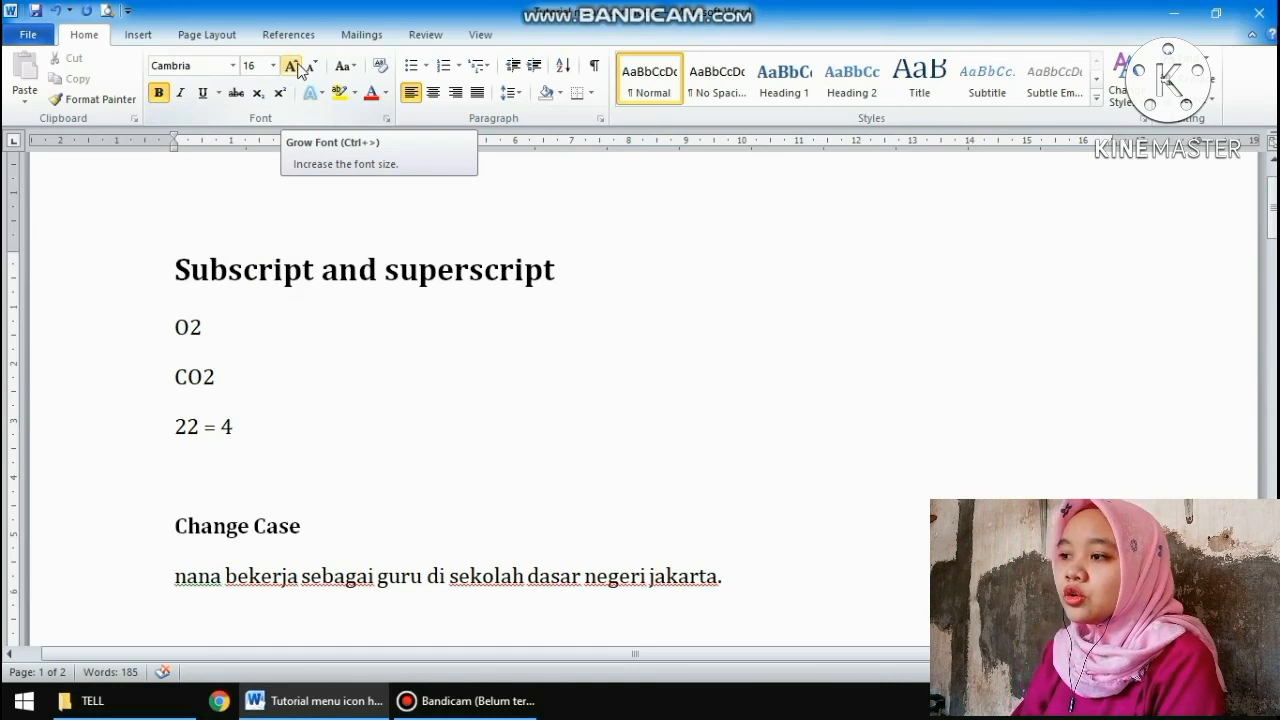
- Enlarge the three lines O2, CO2 and 22 = 4 stepwise to font size 20 with Grow Font
{"action": "left_click", "coordinate": [303, 268]}
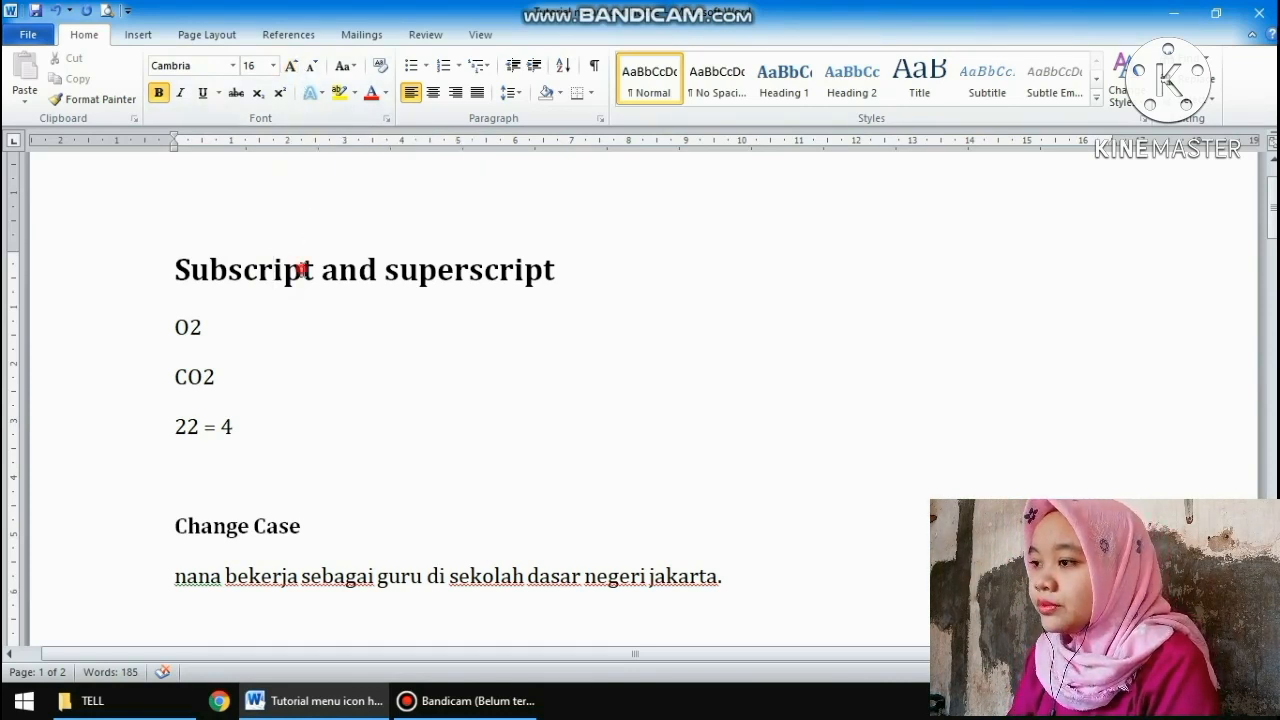
{"action": "left_click", "coordinate": [203, 327]}
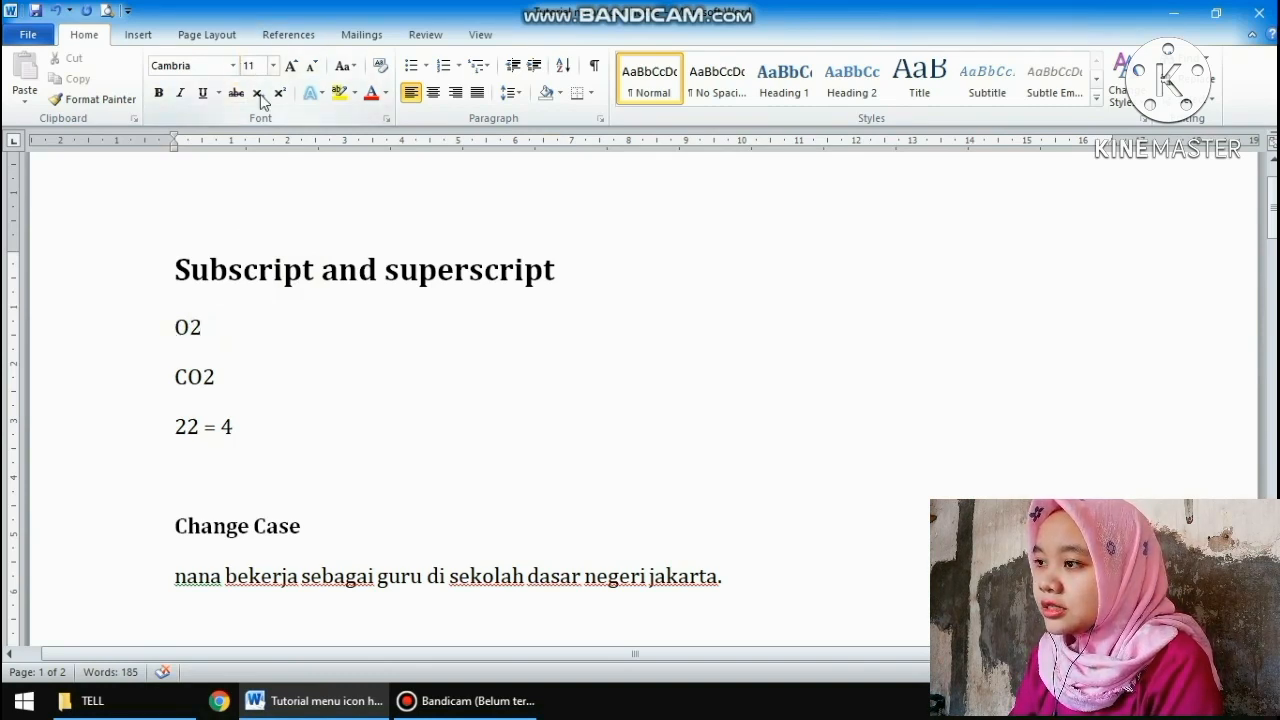
{"action": "left_click_drag", "start_coordinate": [171, 326], "coordinate": [243, 420]}
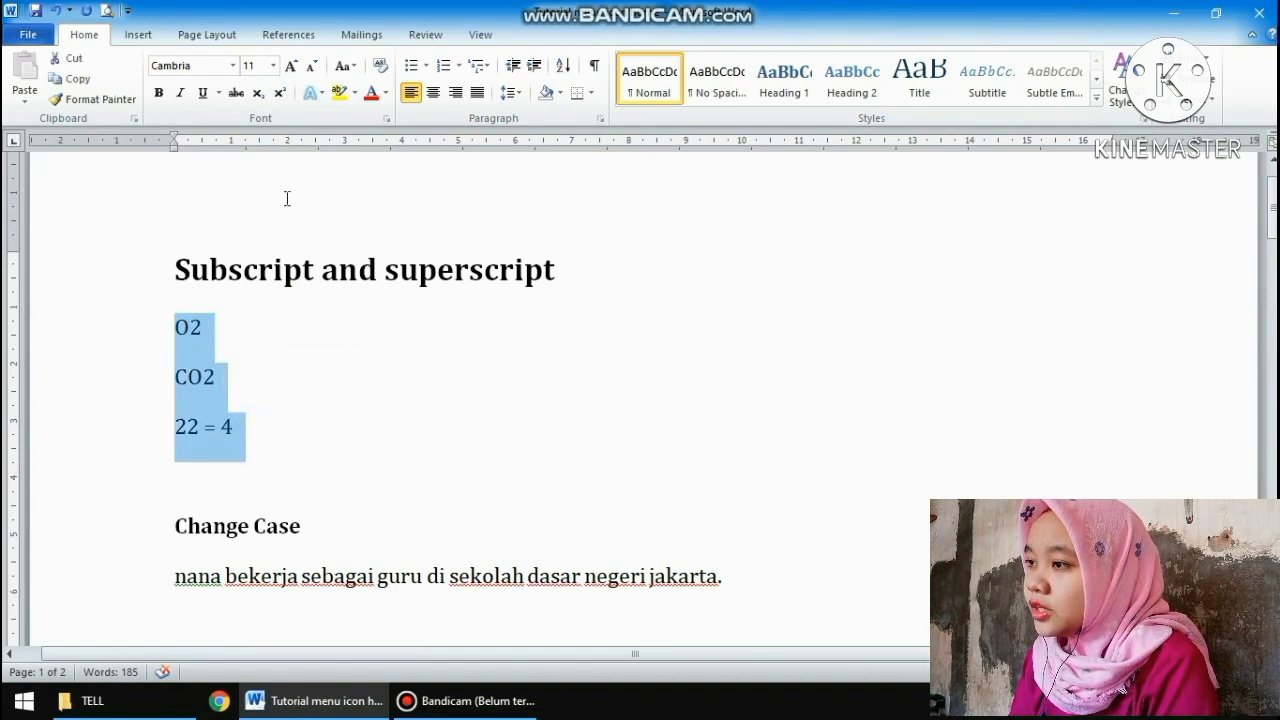
{"action": "left_click", "coordinate": [291, 66]}
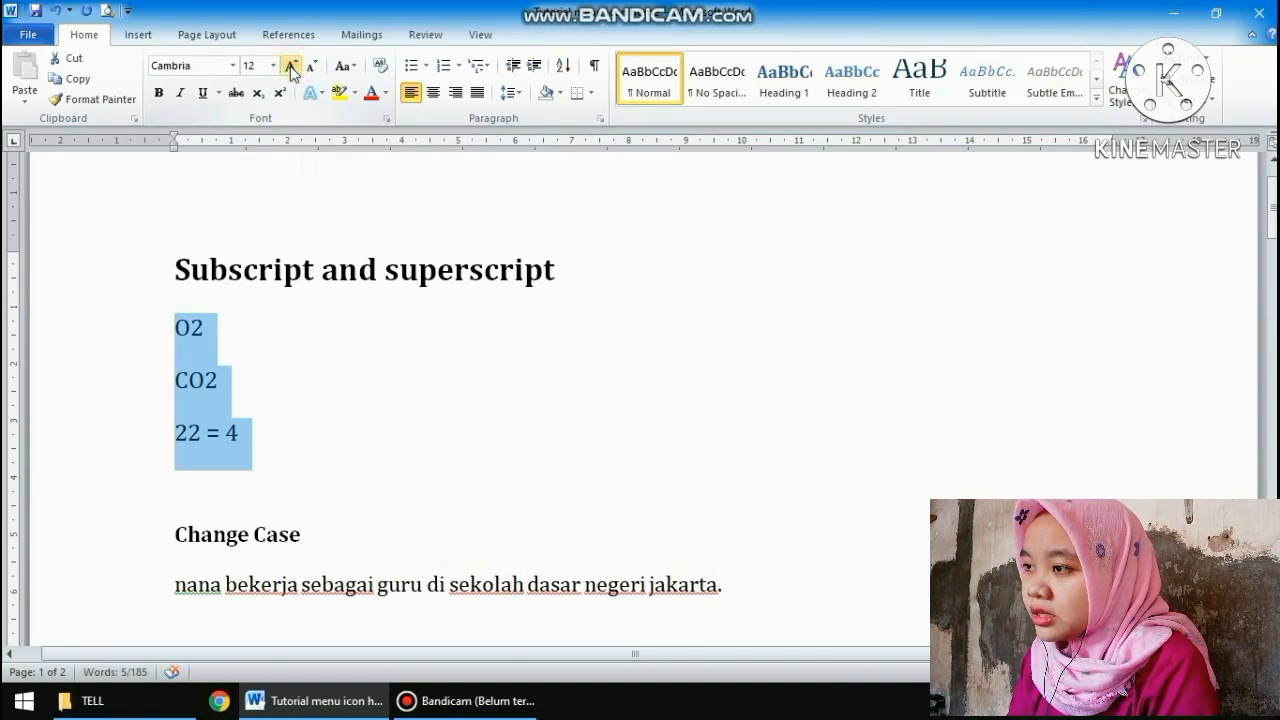
{"action": "left_click", "coordinate": [291, 66]}
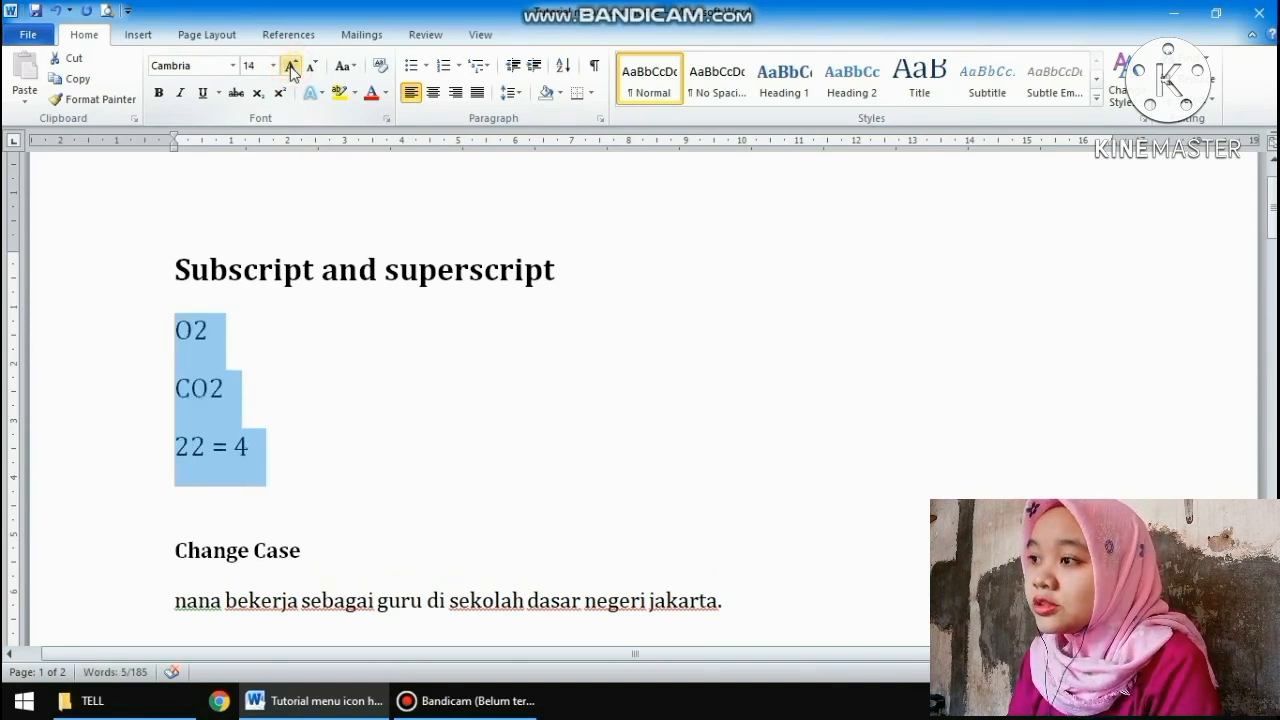
{"action": "left_click", "coordinate": [291, 66]}
{"action": "left_click", "coordinate": [291, 66]}
{"action": "left_click", "coordinate": [291, 66]}
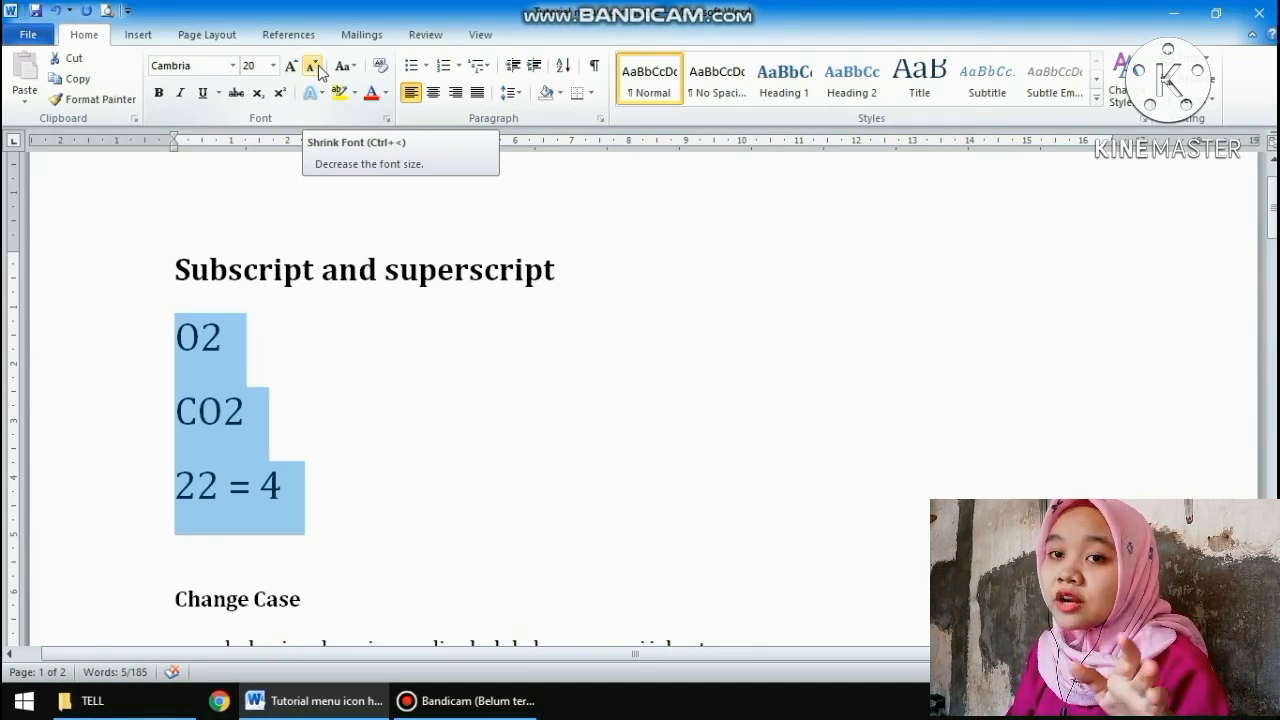
- Reduce the three selected formula lines stepwise to font size 11 with Shrink Font
{"action": "left_click", "coordinate": [318, 68]}
{"action": "left_click", "coordinate": [318, 68]}
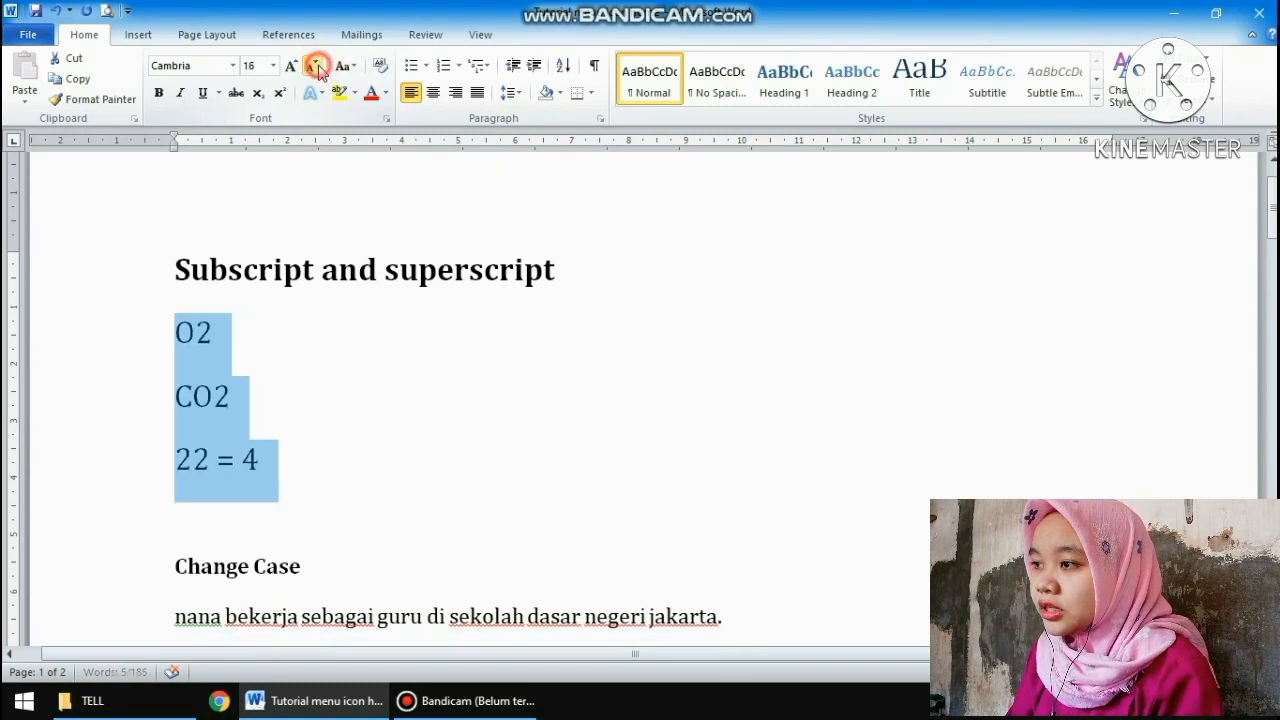
{"action": "left_click", "coordinate": [318, 68]}
{"action": "left_click", "coordinate": [318, 68]}
{"action": "left_click", "coordinate": [318, 68]}
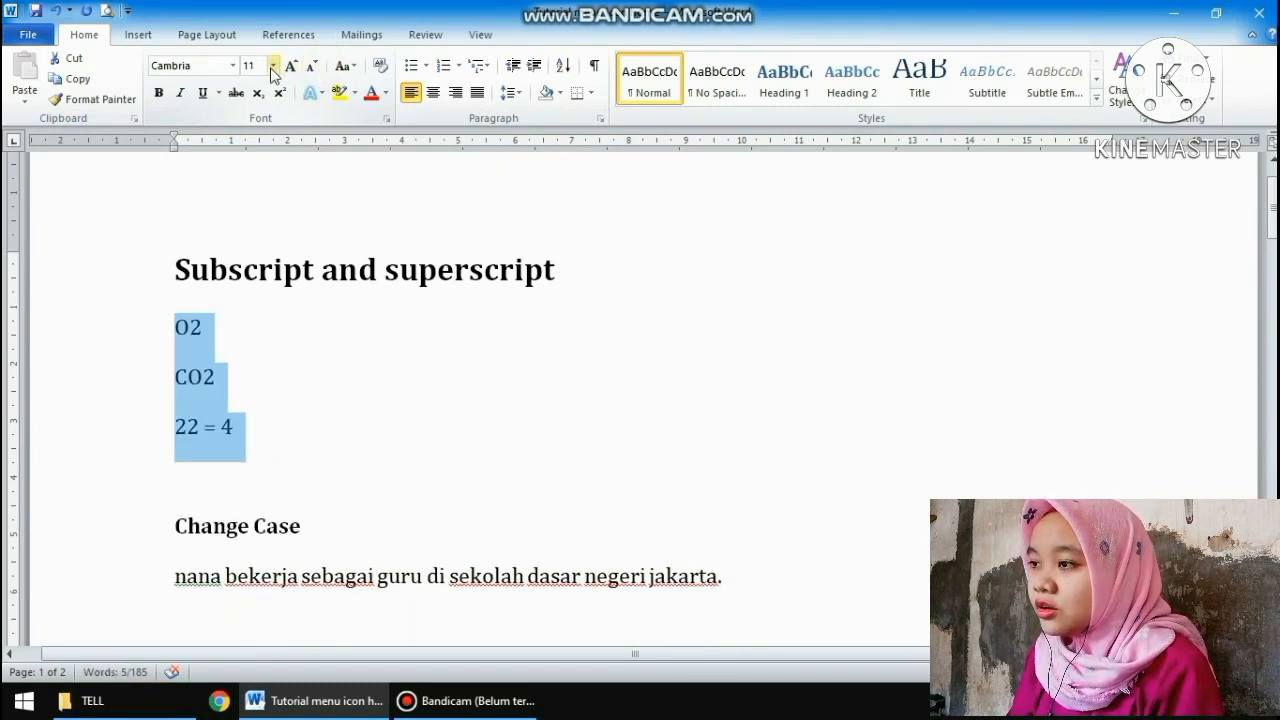
{"action": "left_click", "coordinate": [273, 66]}
{"action": "left_click", "coordinate": [273, 66]}
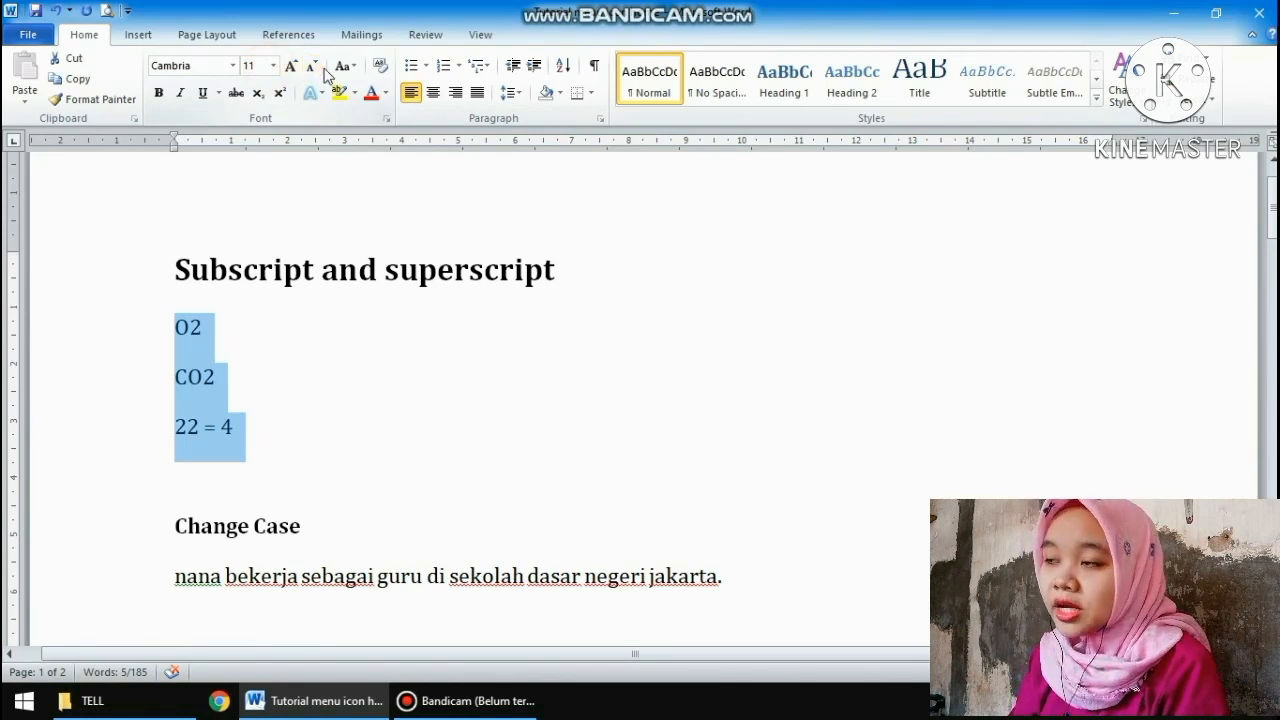
{"action": "left_click", "coordinate": [274, 67]}
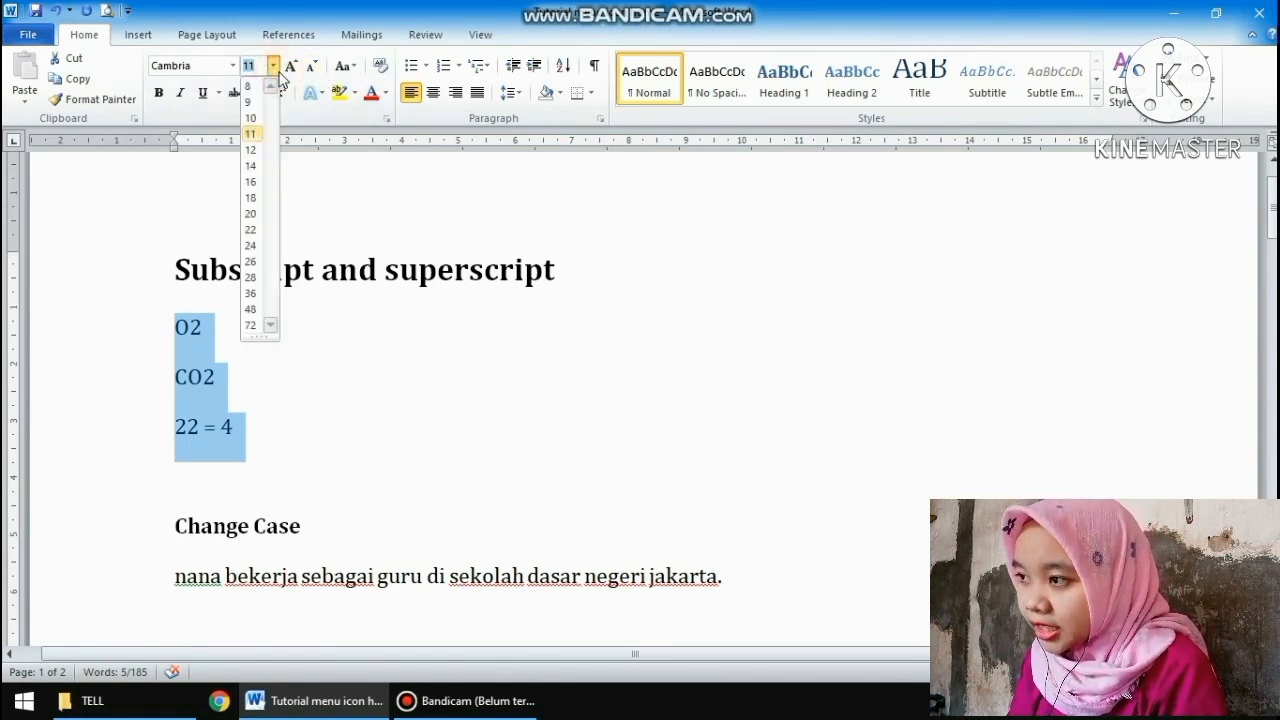
{"action": "left_click", "coordinate": [273, 66]}
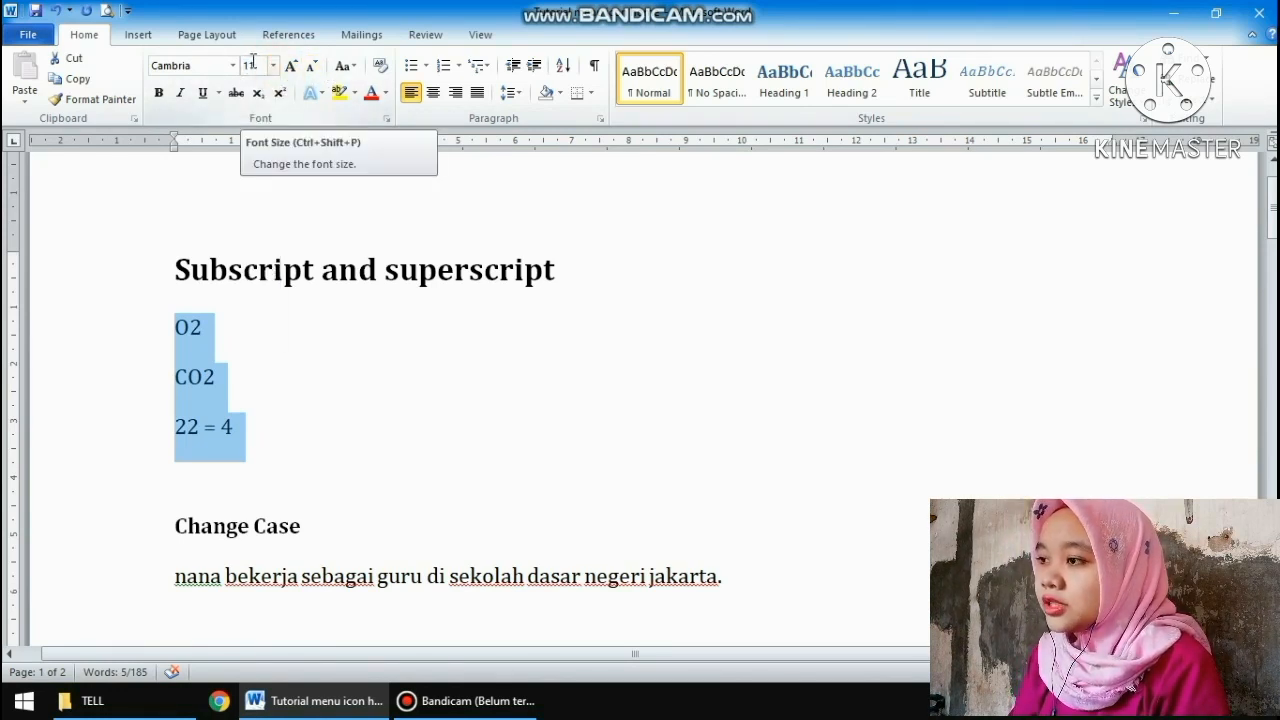
{"action": "left_click", "coordinate": [303, 347]}
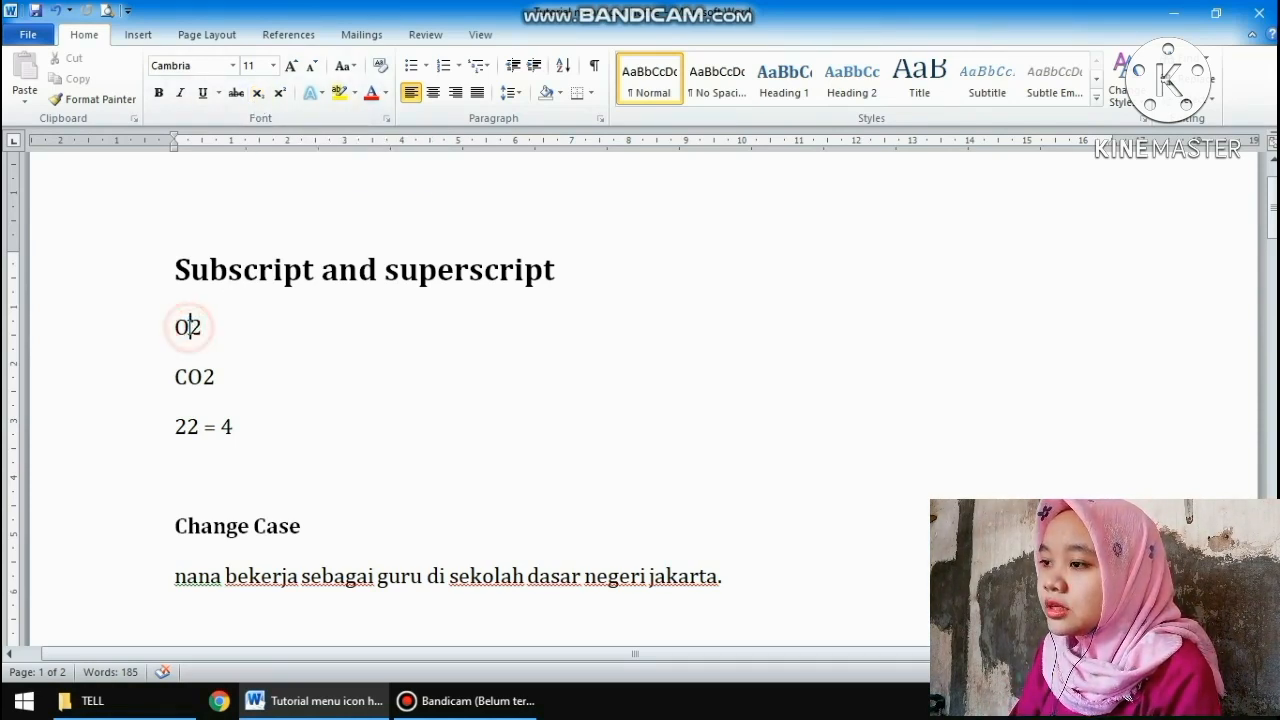
- Format the 2 in O2 and the 2 in CO2 as subscript
{"action": "left_click_drag", "start_coordinate": [189, 327], "coordinate": [203, 329]}
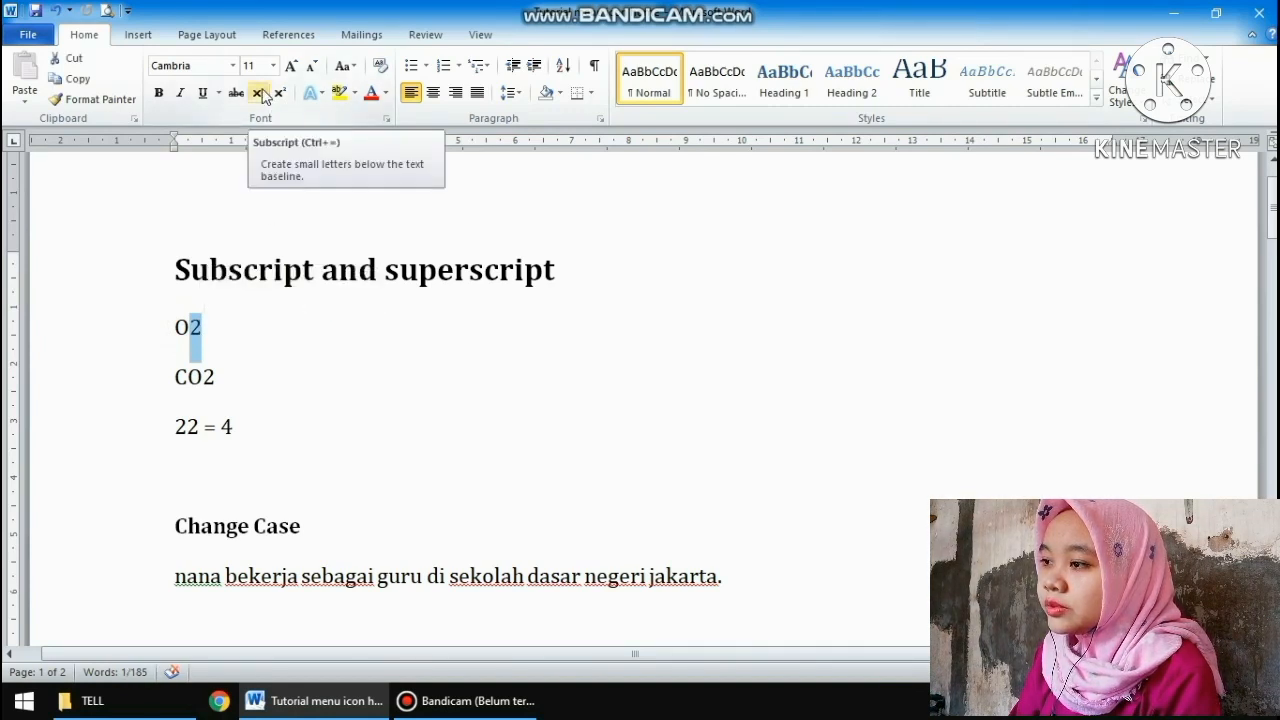
{"action": "left_click", "coordinate": [262, 94]}
{"action": "left_click", "coordinate": [216, 338]}
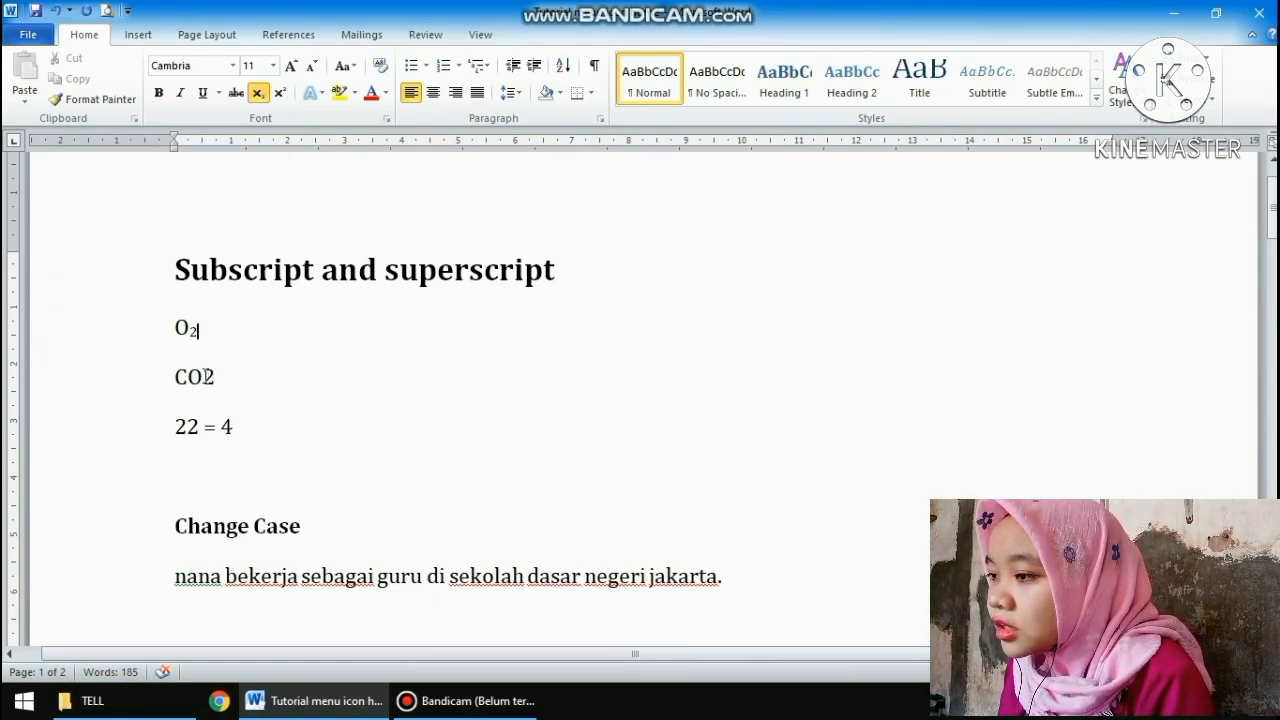
{"action": "left_click_drag", "start_coordinate": [202, 378], "coordinate": [220, 372]}
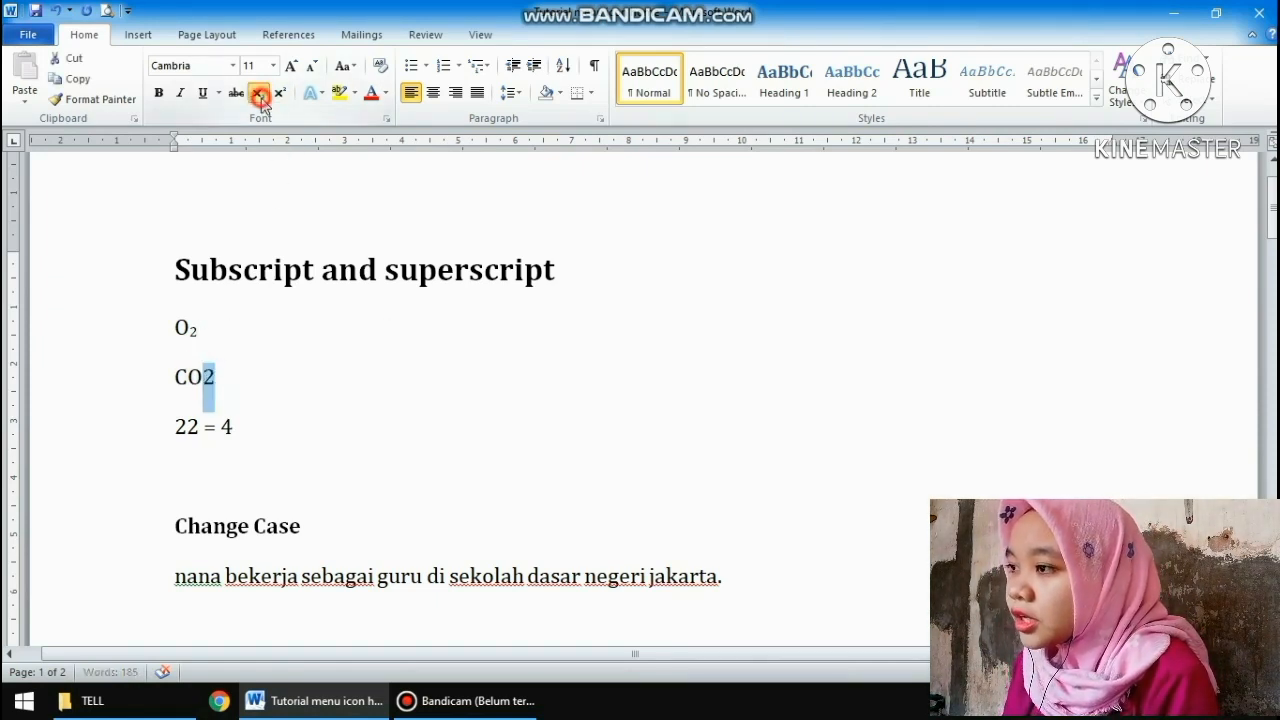
{"action": "left_click", "coordinate": [257, 92]}
{"action": "left_click", "coordinate": [240, 372]}
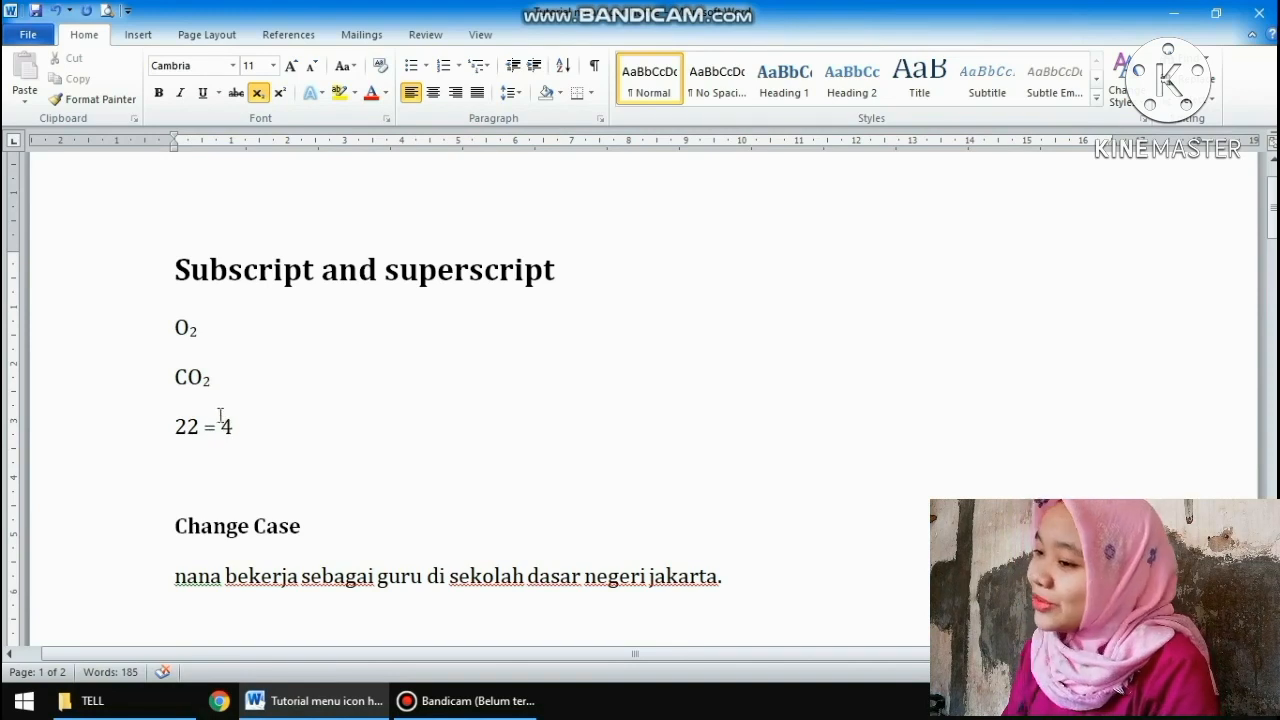
- Format the second 2 in the line 22 = 4 as superscript
{"action": "left_click", "coordinate": [187, 427]}
{"action": "left_click_drag", "start_coordinate": [187, 427], "coordinate": [199, 427]}
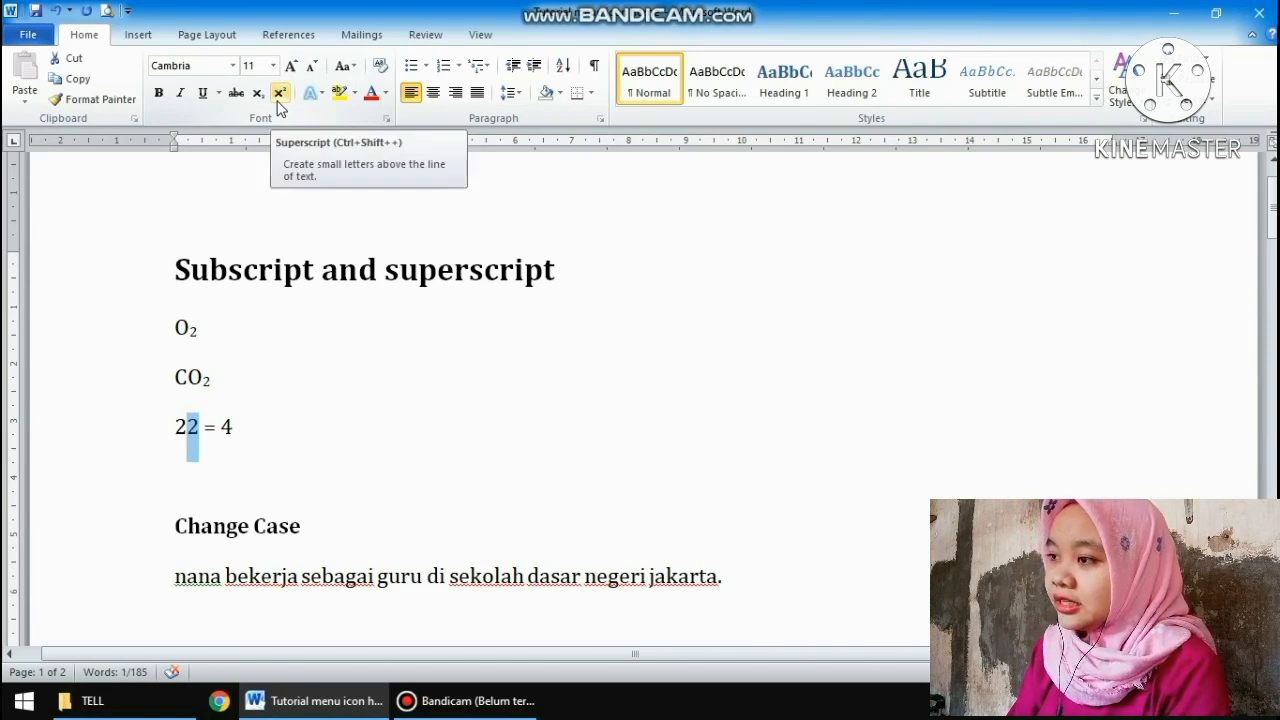
{"action": "left_click", "coordinate": [279, 97]}
{"action": "left_click", "coordinate": [205, 427]}
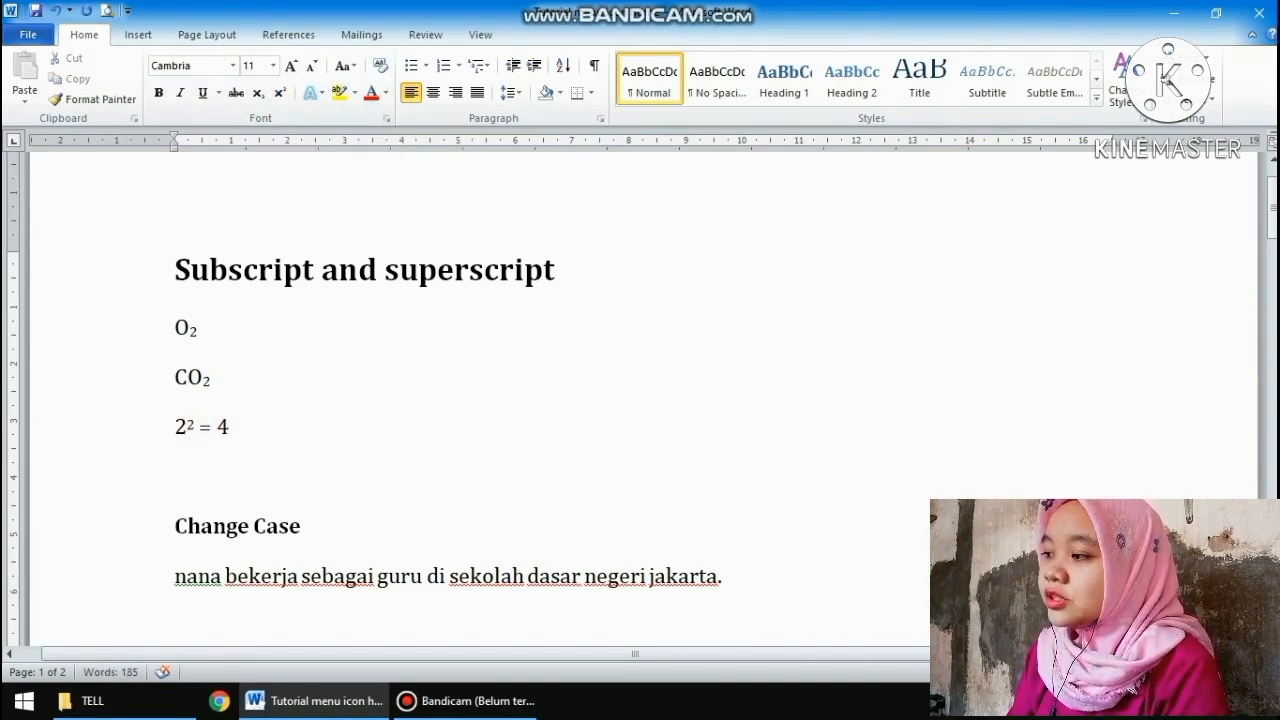
{"action": "scroll", "coordinate": [650, 390], "scroll_direction": "up", "scroll_amount": 1, "text": "ctrl"}
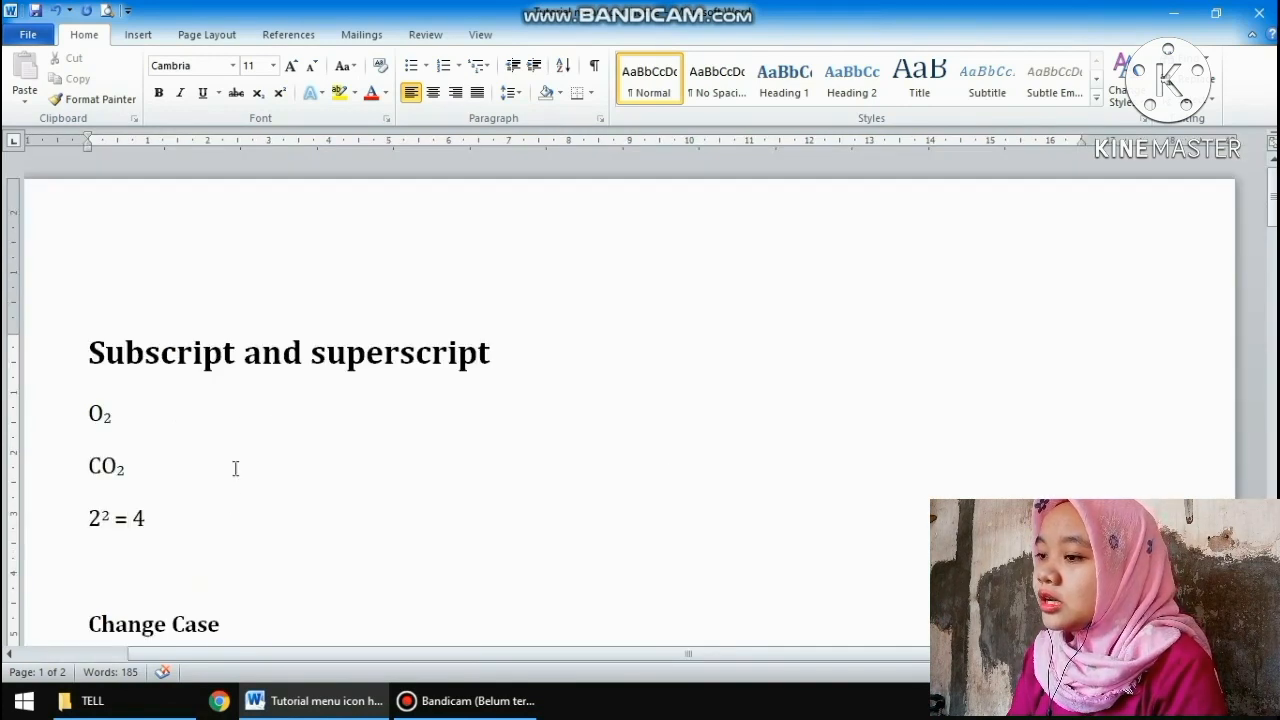
{"action": "left_click_drag", "start_coordinate": [337, 654], "coordinate": [236, 658]}
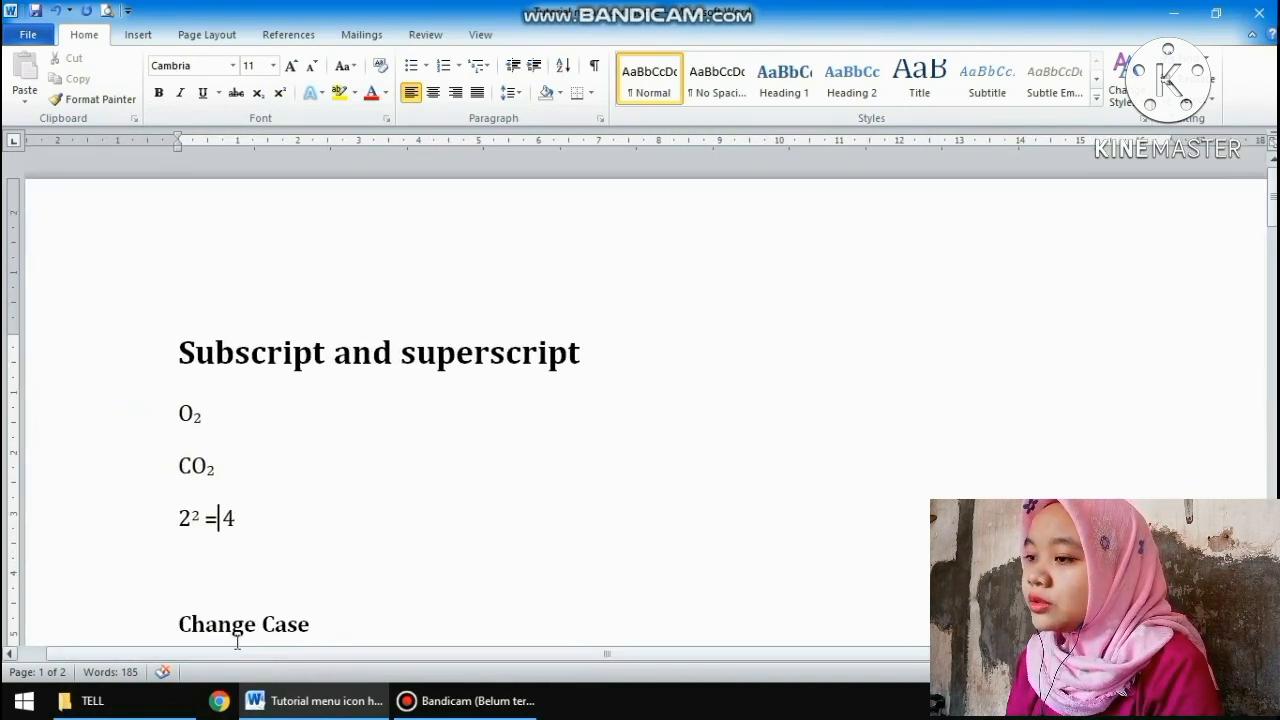
- Examine the Change Case options and the words of the lowercase sentence under the Change Case heading
{"action": "scroll", "coordinate": [249, 415], "scroll_direction": "down", "scroll_amount": 3}
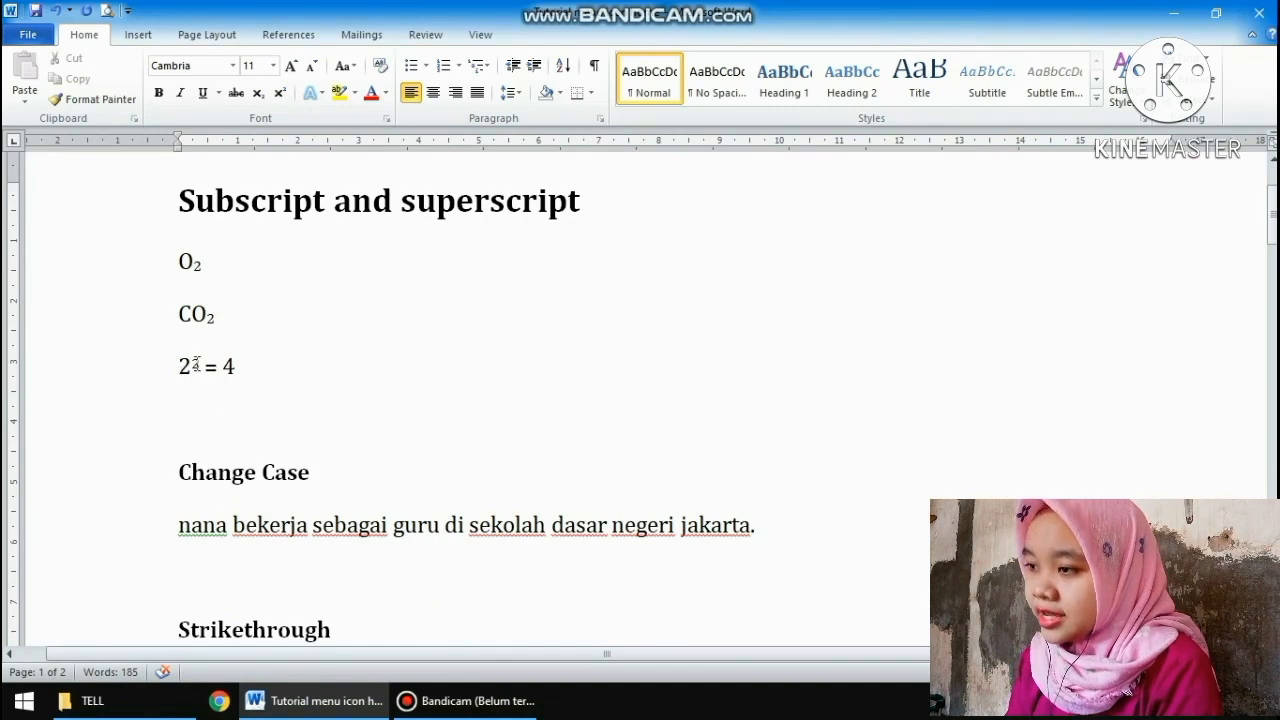
{"action": "left_click", "coordinate": [196, 362]}
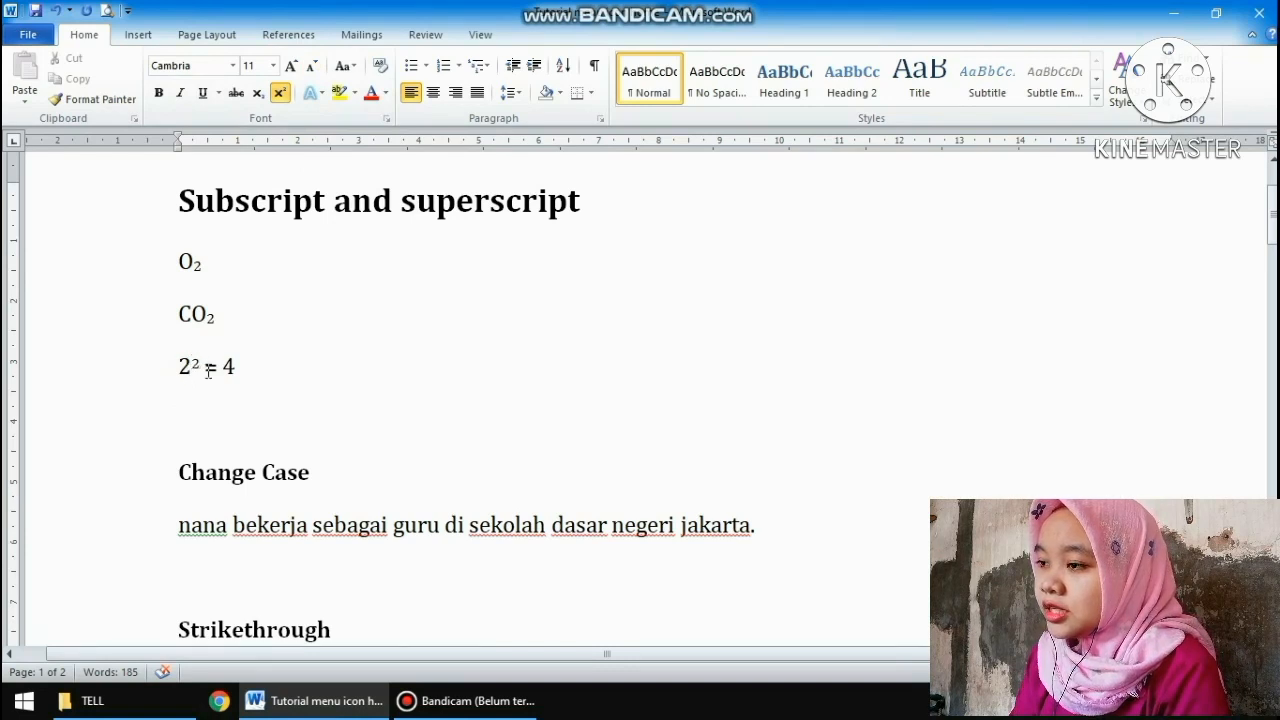
{"action": "left_click", "coordinate": [208, 479]}
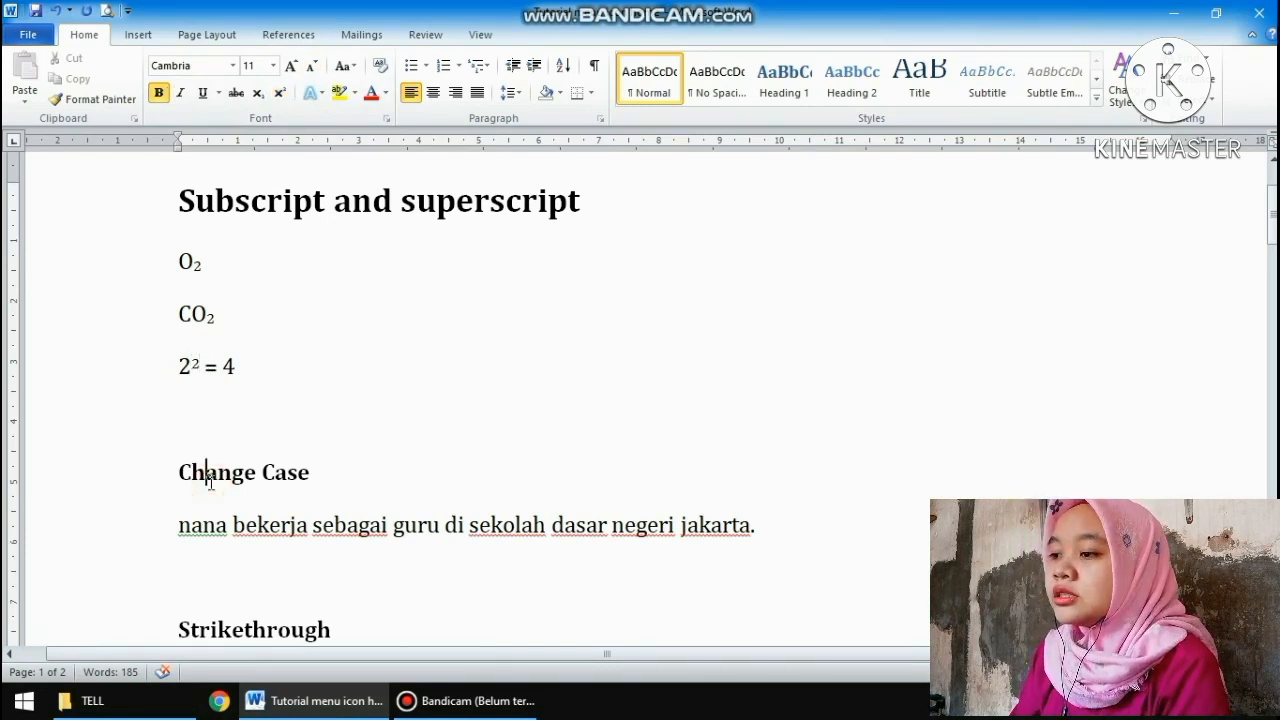
{"action": "scroll", "coordinate": [210, 483], "scroll_direction": "down", "scroll_amount": 3}
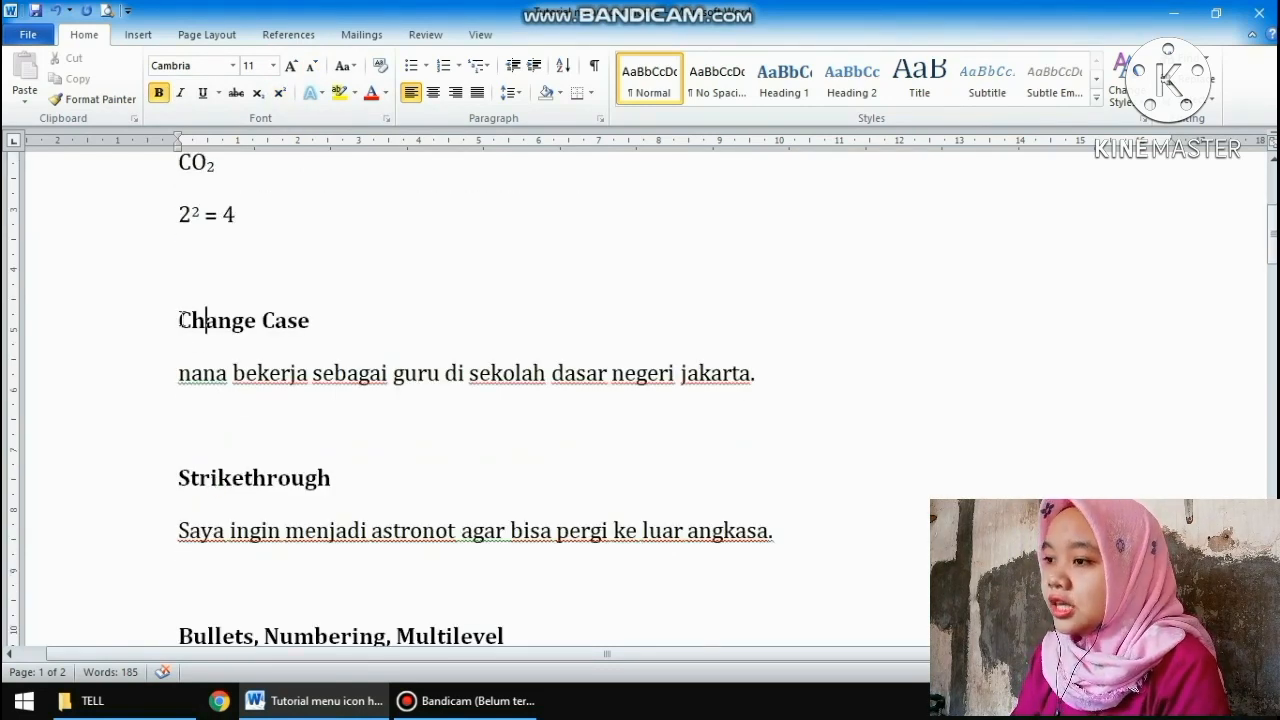
{"action": "left_click", "coordinate": [178, 373]}
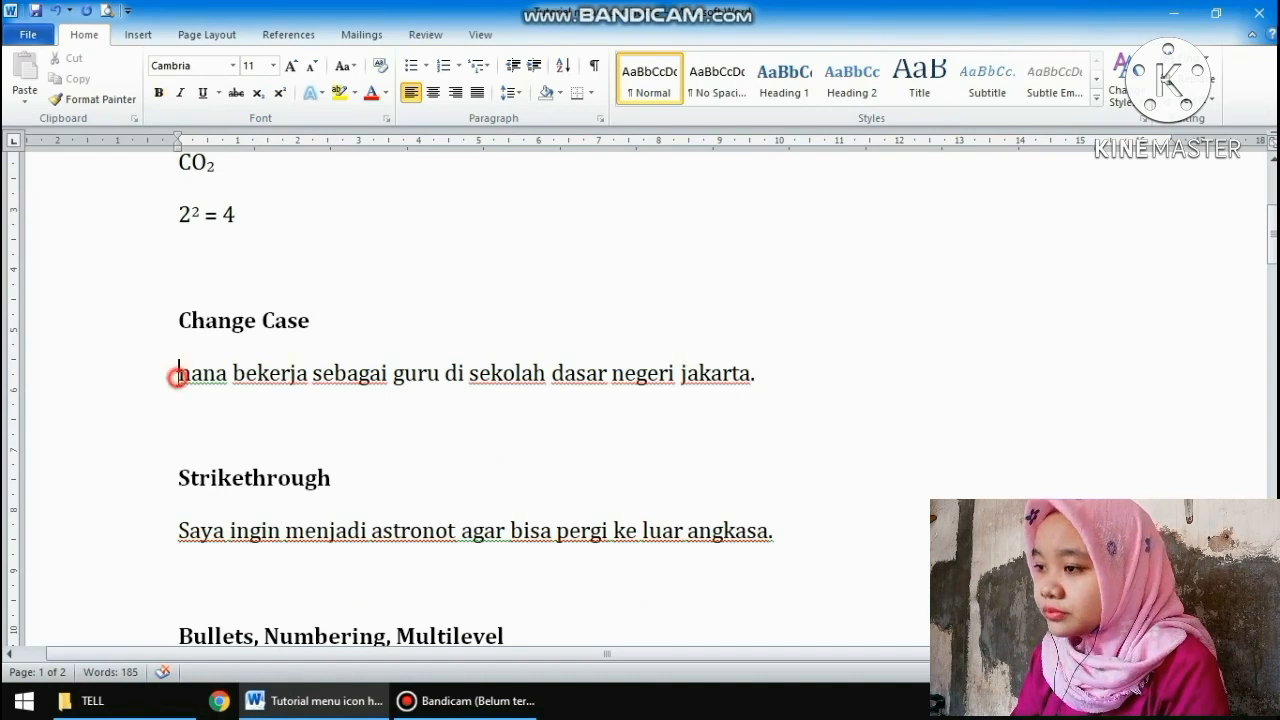
{"action": "left_click", "coordinate": [352, 67]}
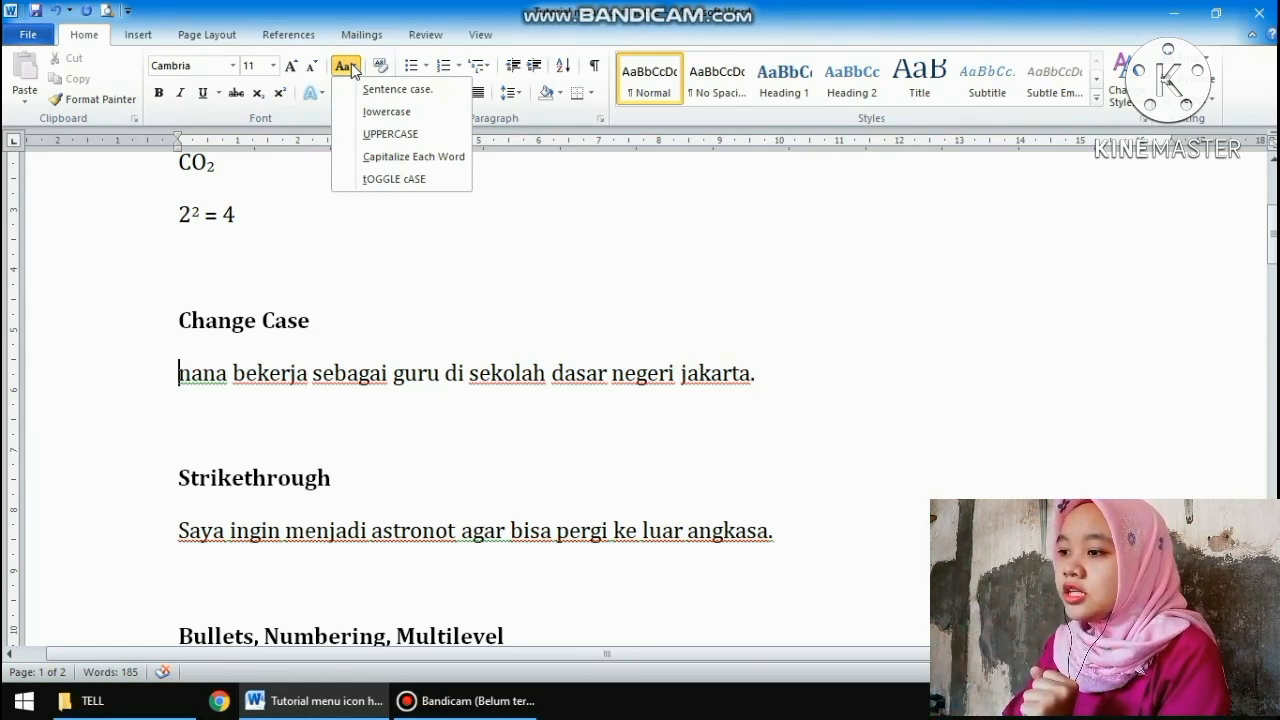
{"action": "left_click", "coordinate": [236, 410]}
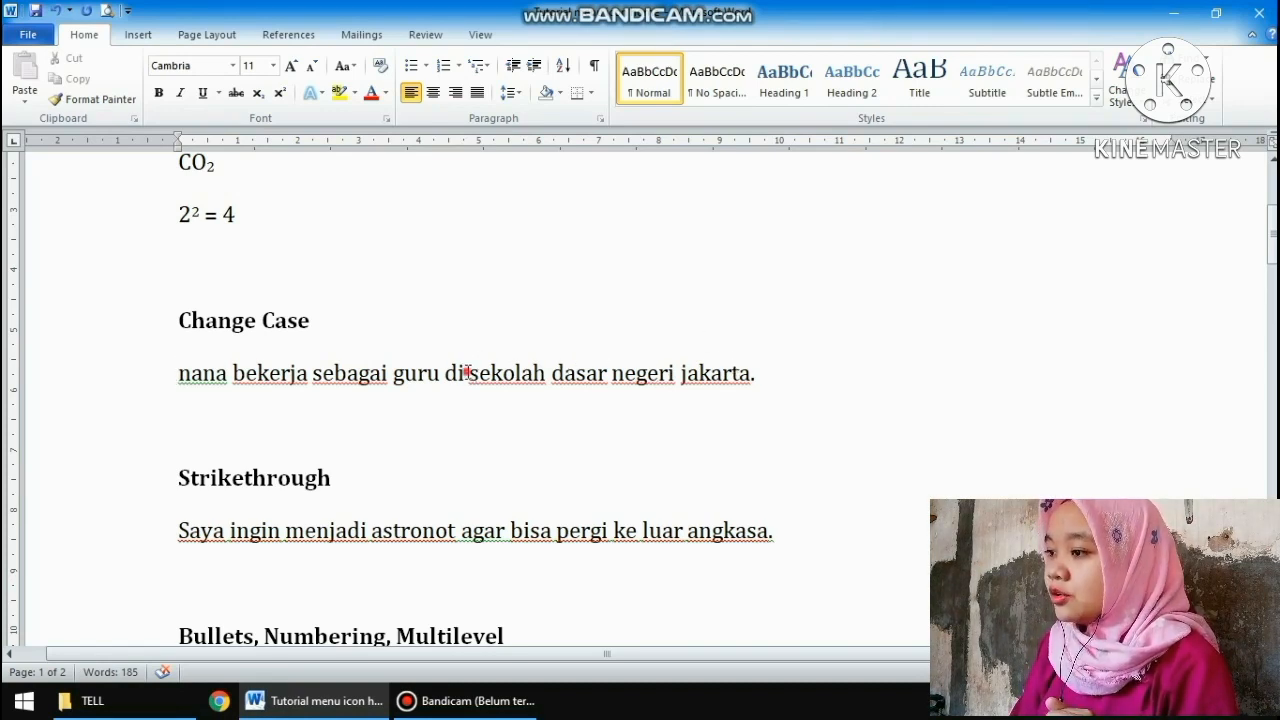
{"action": "left_click_drag", "start_coordinate": [444, 373], "coordinate": [480, 385]}
{"action": "left_click", "coordinate": [486, 389]}
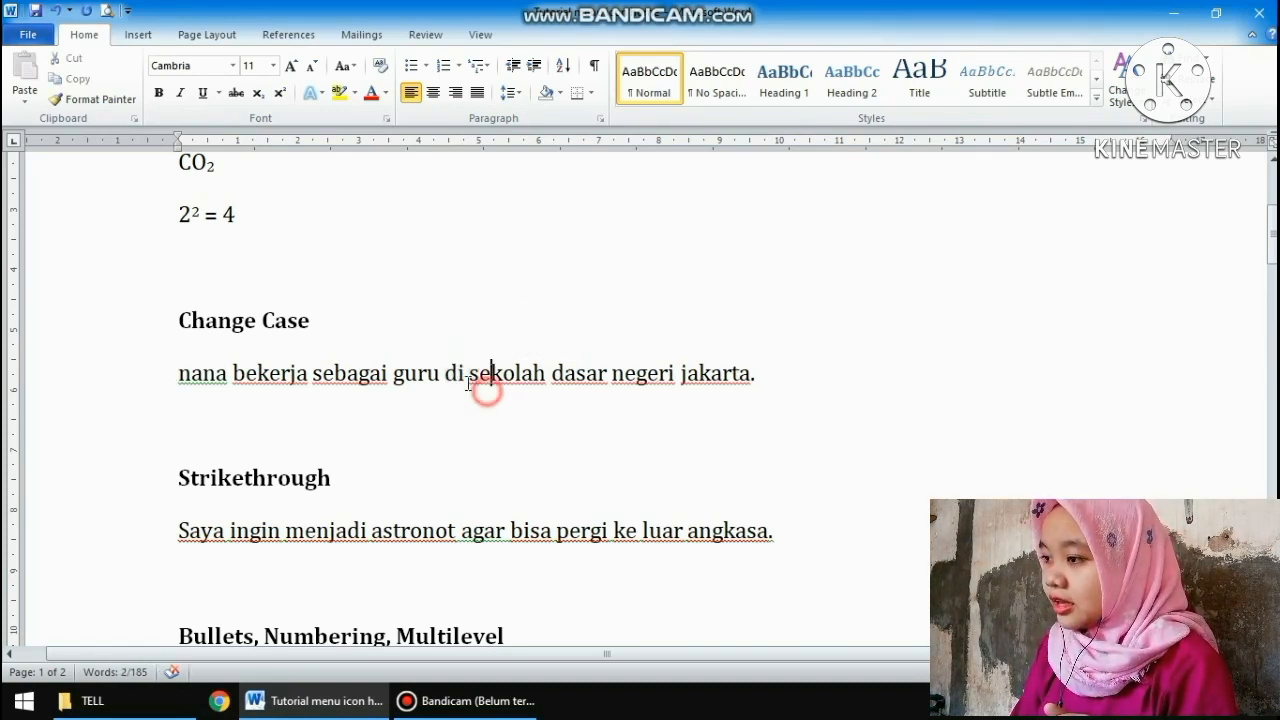
{"action": "left_click", "coordinate": [466, 373]}
{"action": "left_click", "coordinate": [563, 373]}
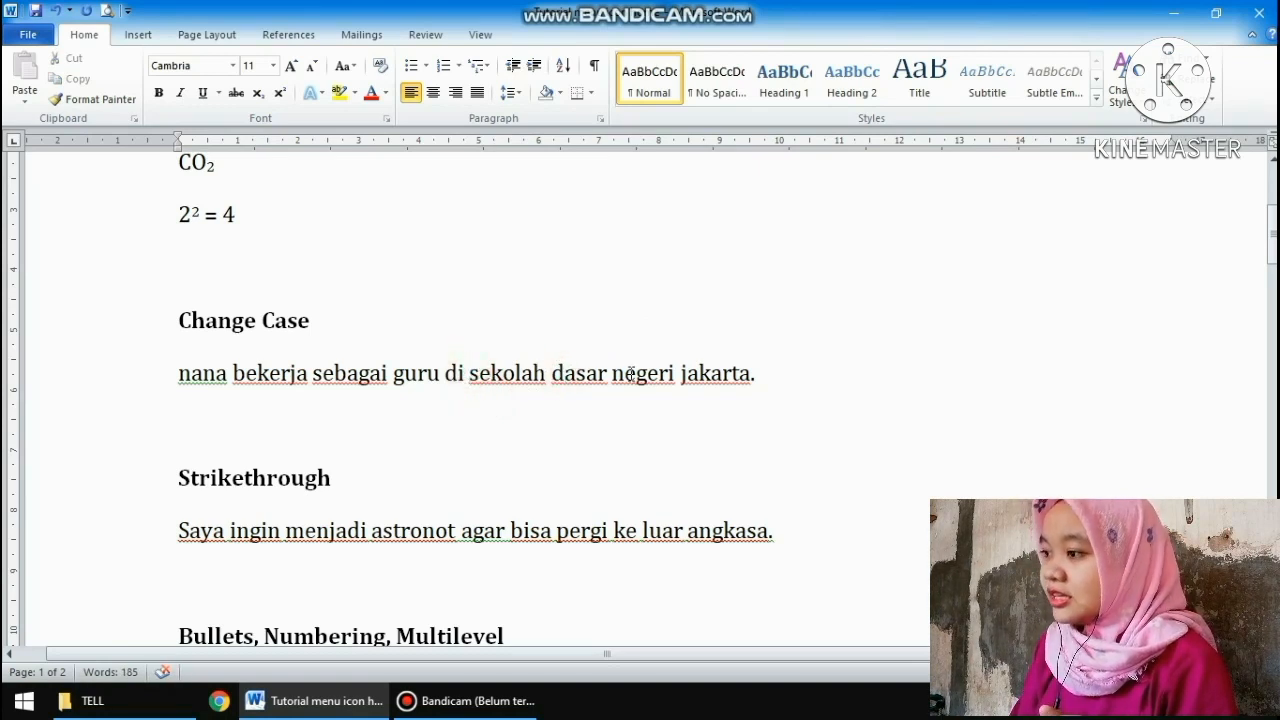
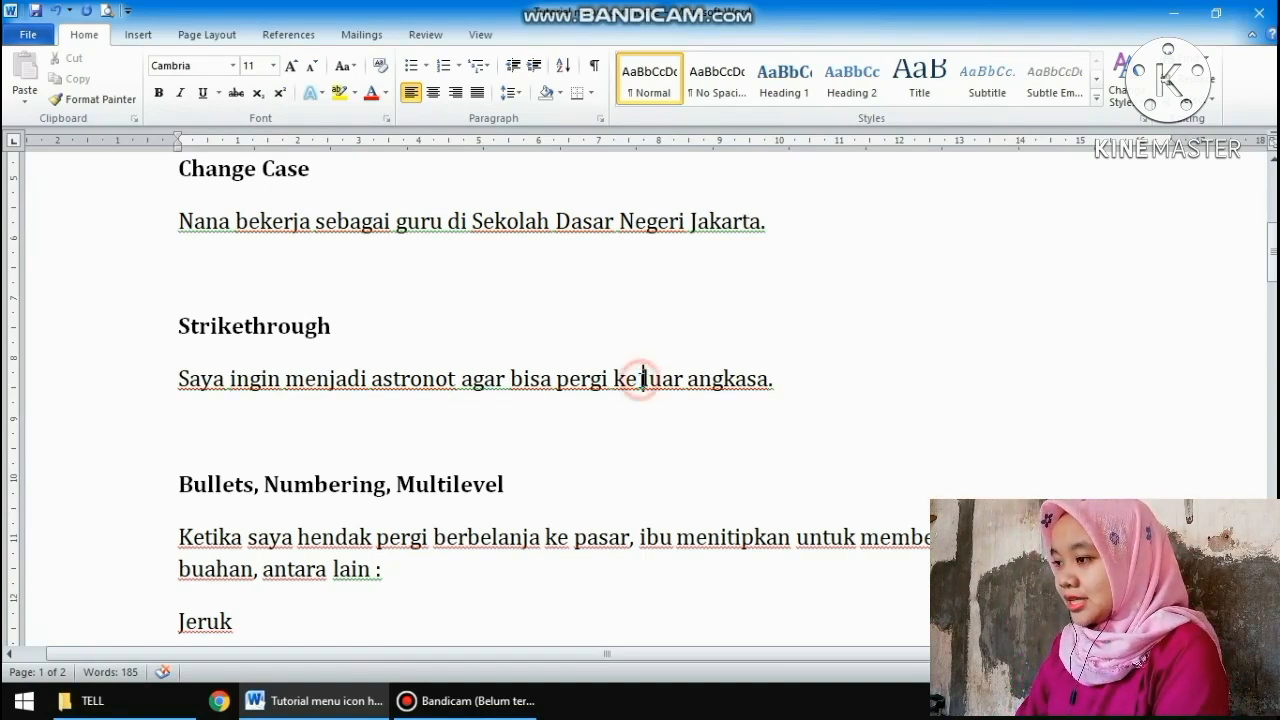
- Apply strikethrough to "luar angkasa" and "astronot" in the sentence under the Strikethrough heading
{"action": "left_click_drag", "start_coordinate": [641, 378], "coordinate": [733, 376]}
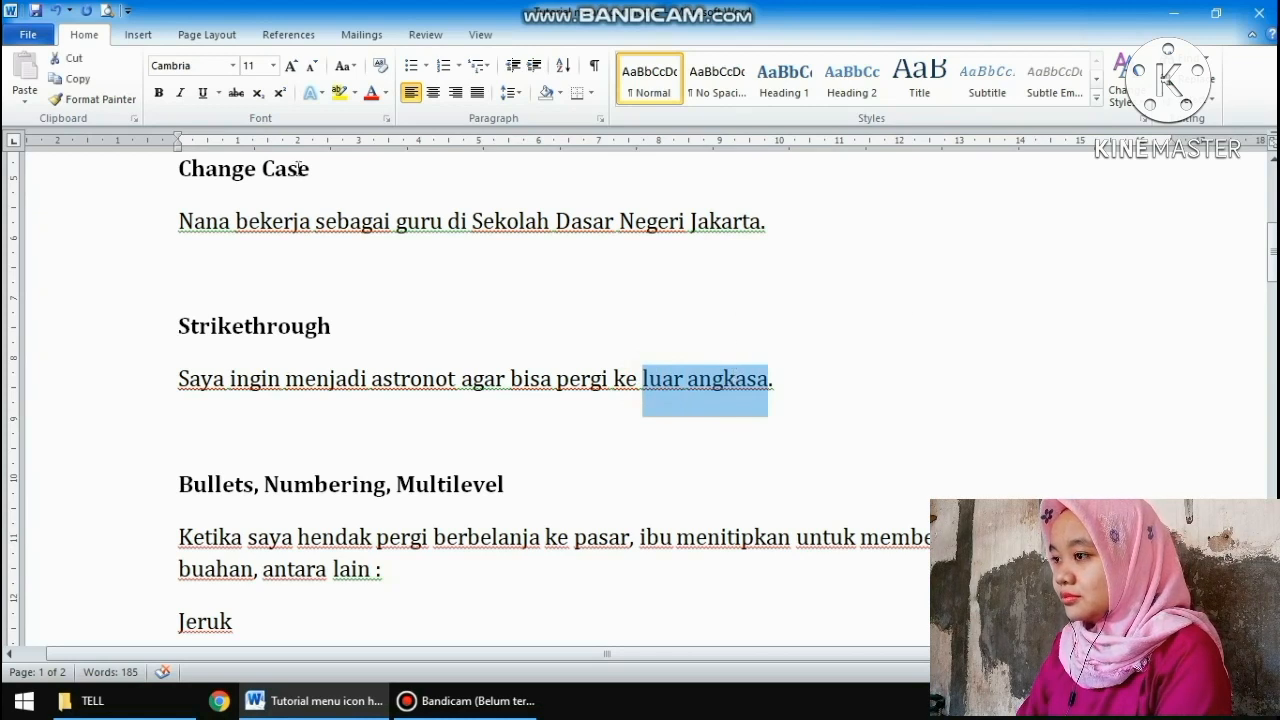
{"action": "left_click", "coordinate": [243, 93]}
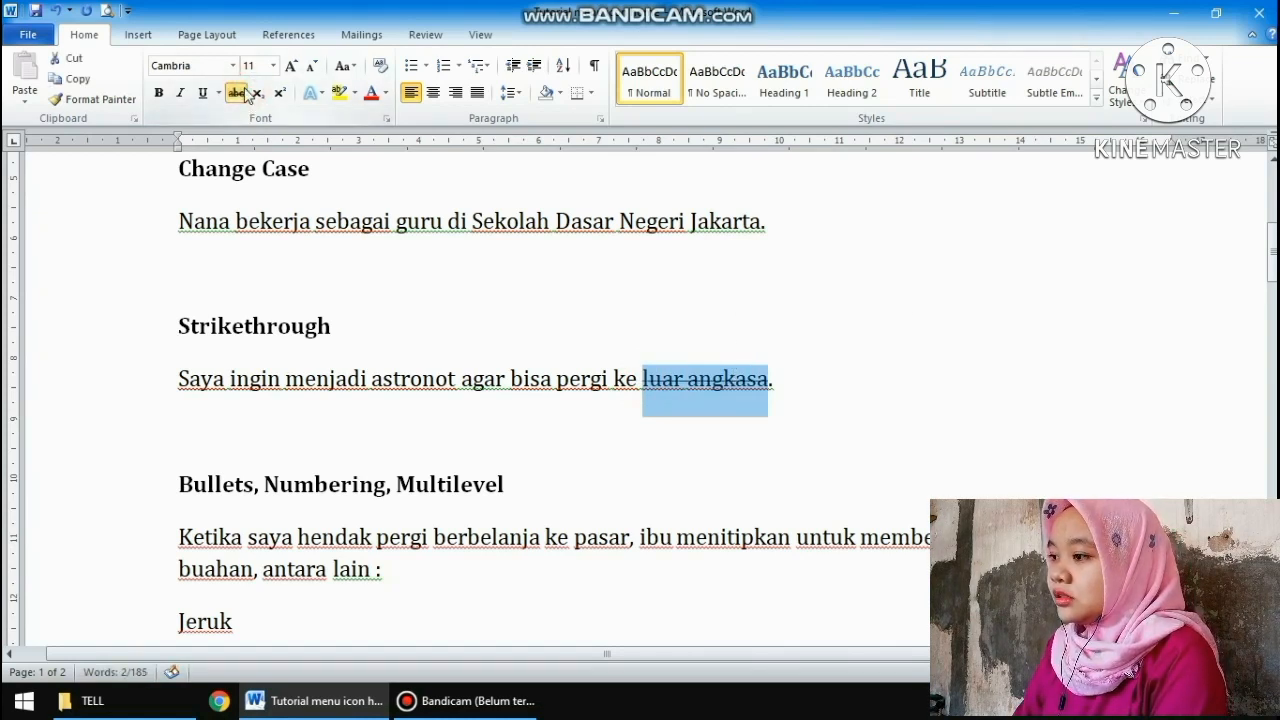
{"action": "left_click", "coordinate": [614, 381]}
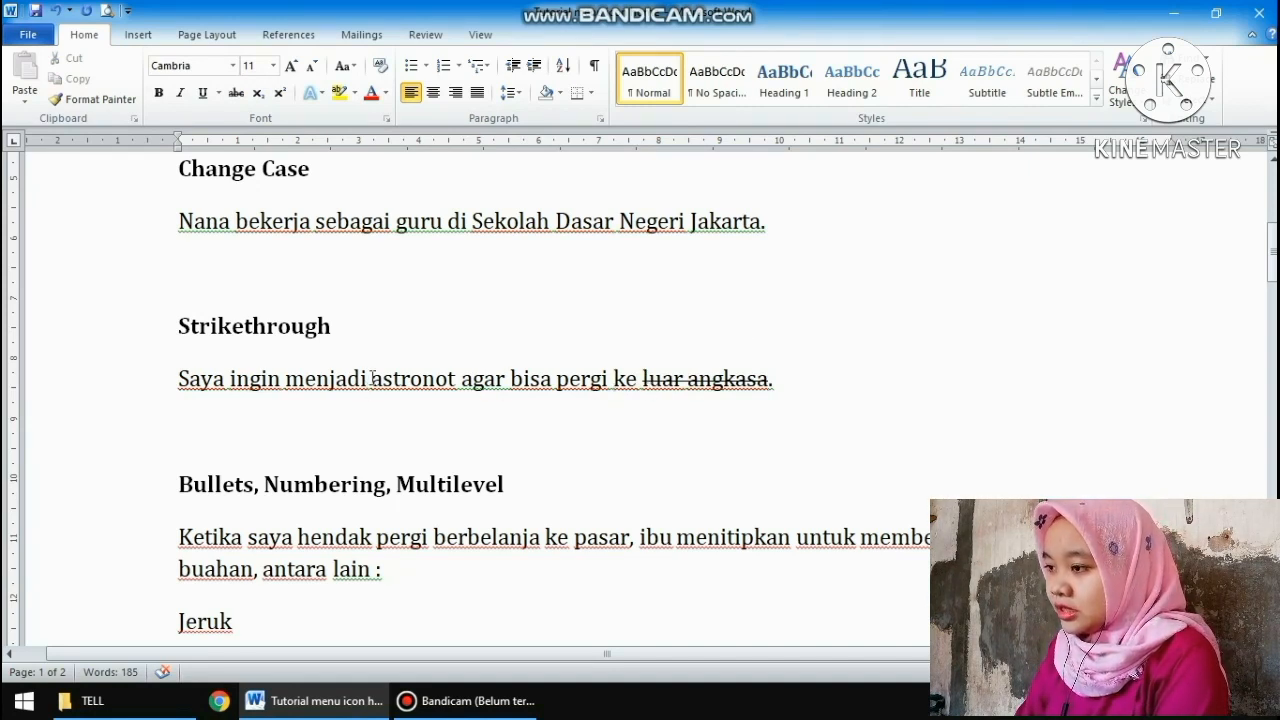
{"action": "left_click_drag", "start_coordinate": [370, 377], "coordinate": [456, 378]}
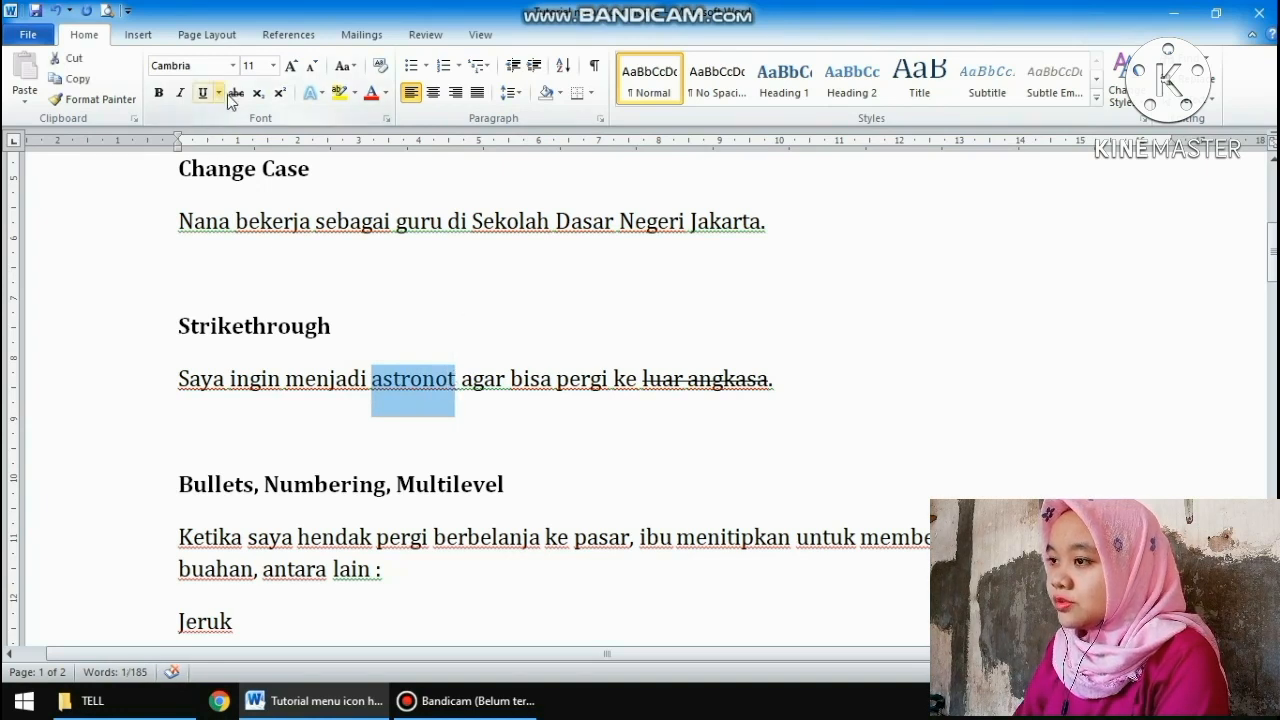
{"action": "left_click", "coordinate": [236, 92]}
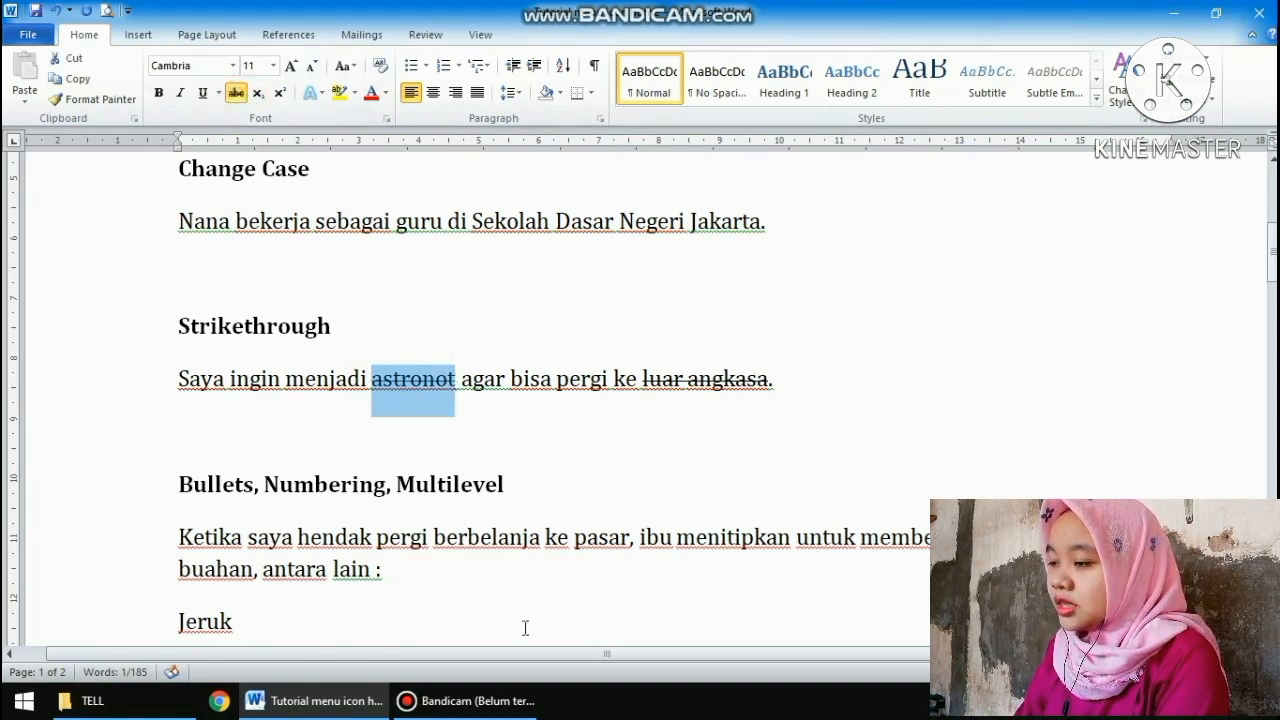
{"action": "left_click", "coordinate": [569, 389]}
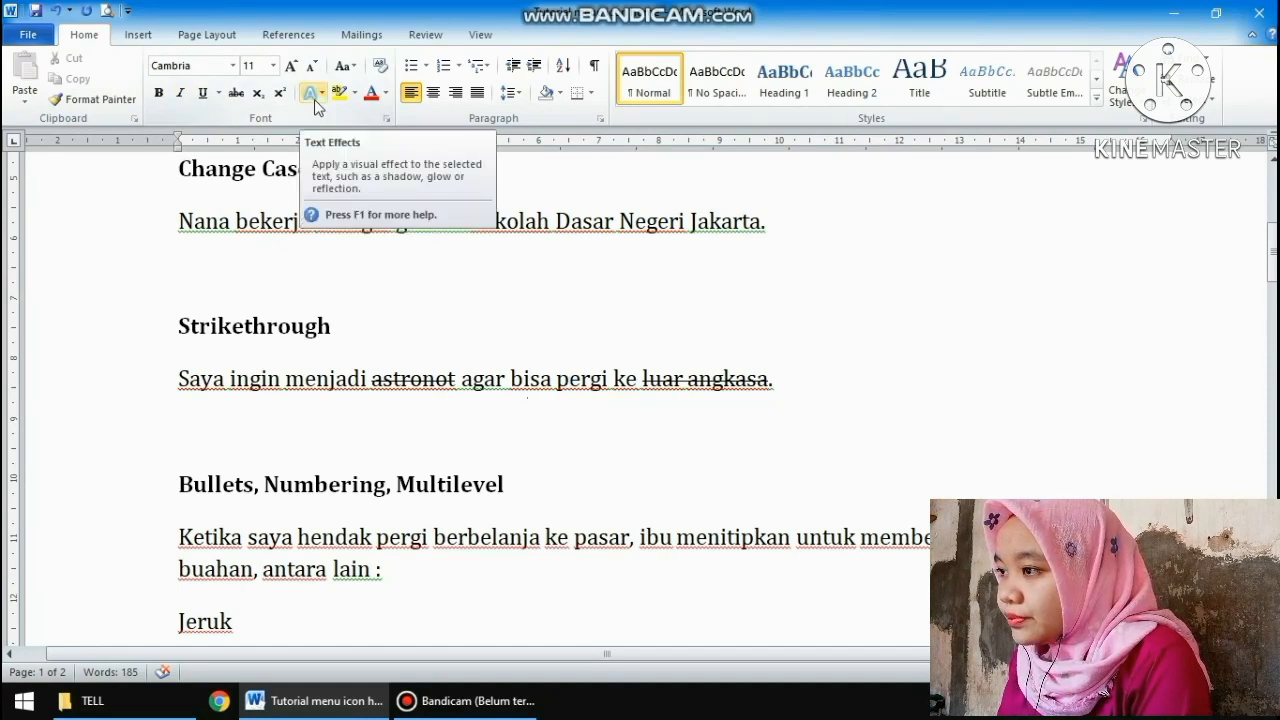
- Highlight the Strikethrough heading in turquoise with Text Highlight Color
{"action": "scroll", "coordinate": [383, 303], "scroll_direction": "down", "scroll_amount": 4}
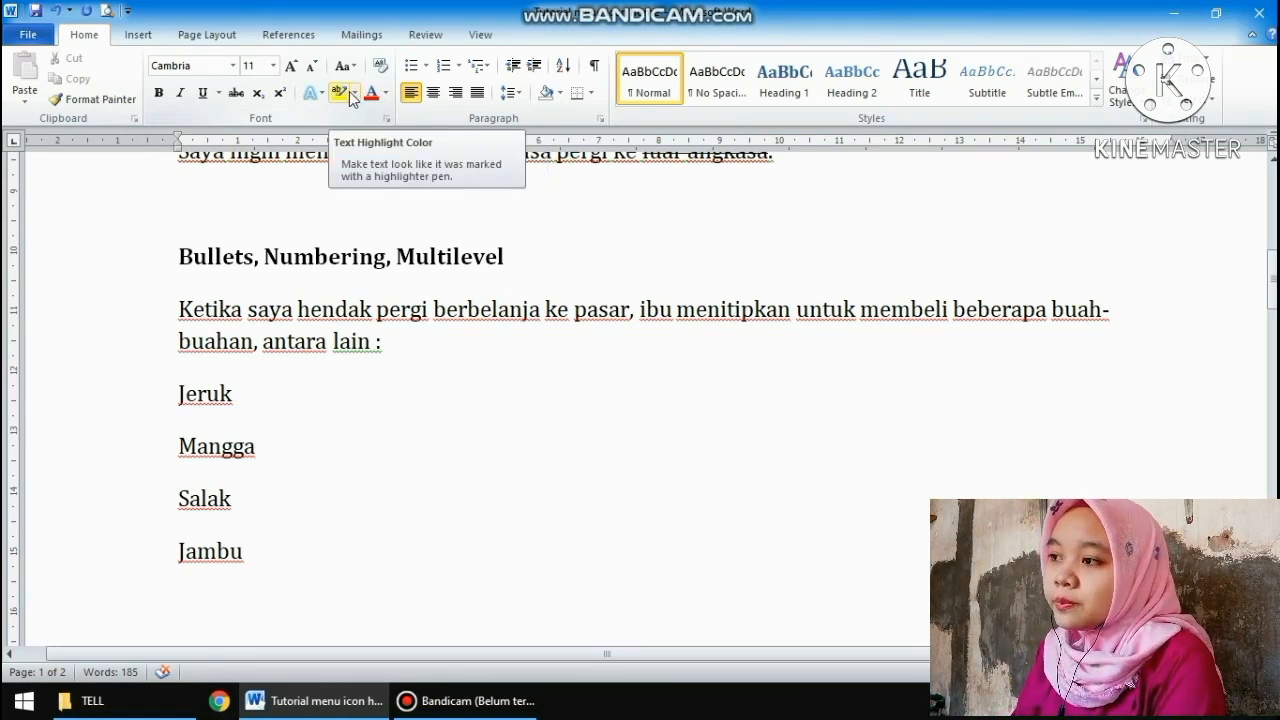
{"action": "scroll", "coordinate": [378, 255], "scroll_direction": "up", "scroll_amount": 3}
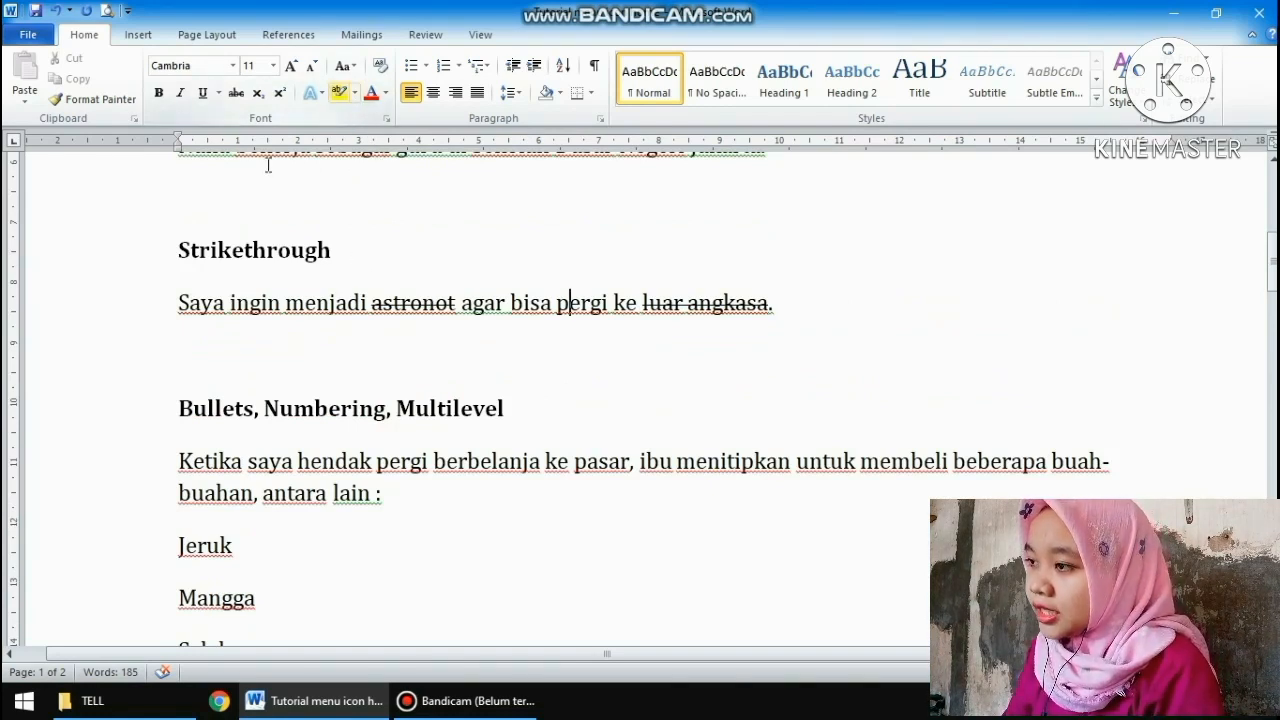
{"action": "left_click_drag", "start_coordinate": [172, 251], "coordinate": [345, 250]}
{"action": "left_click", "coordinate": [356, 92]}
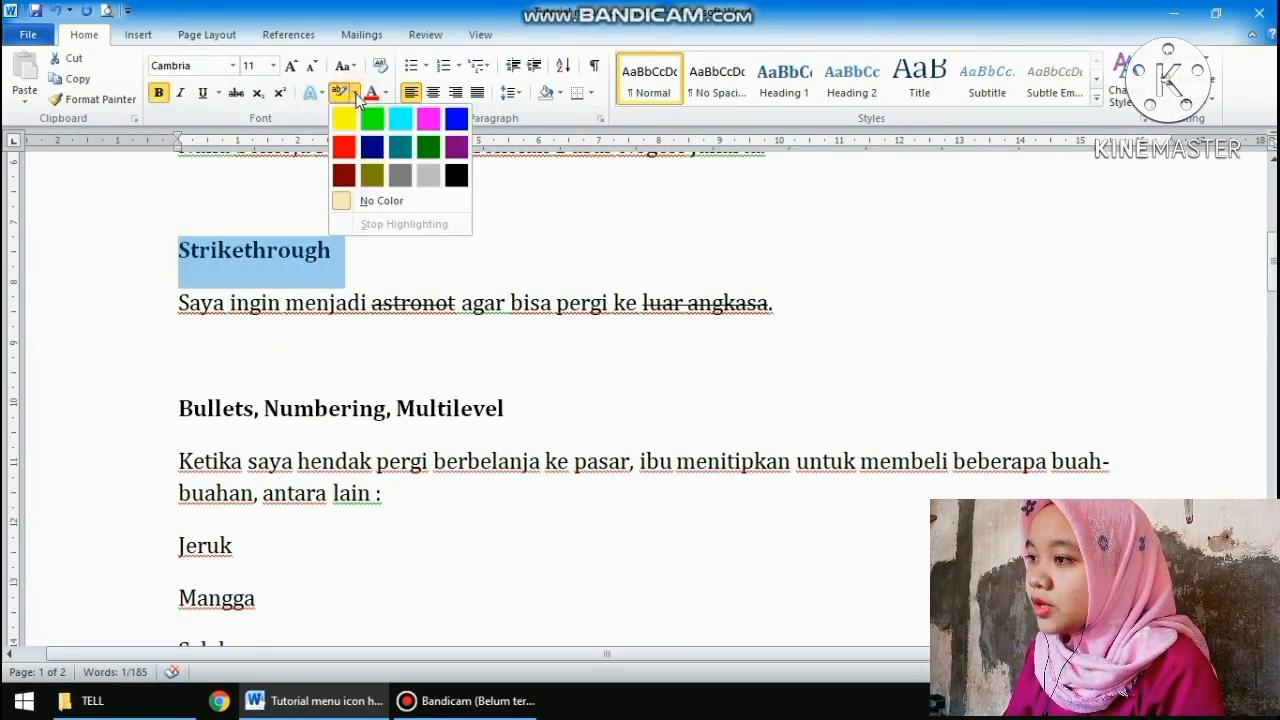
{"action": "left_click", "coordinate": [406, 118]}
{"action": "left_click", "coordinate": [365, 238]}
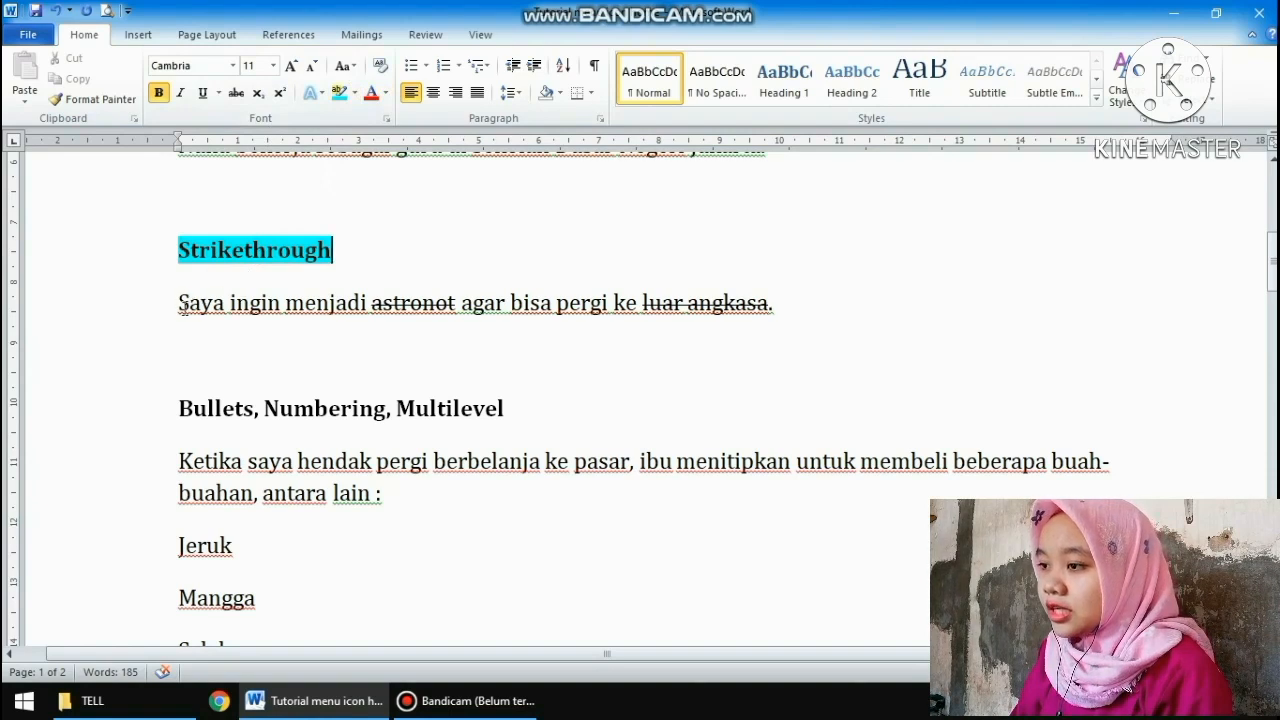
- Set the font colour of the whole sentence under the Strikethrough heading to standard green
{"action": "left_click_drag", "start_coordinate": [182, 303], "coordinate": [786, 312]}
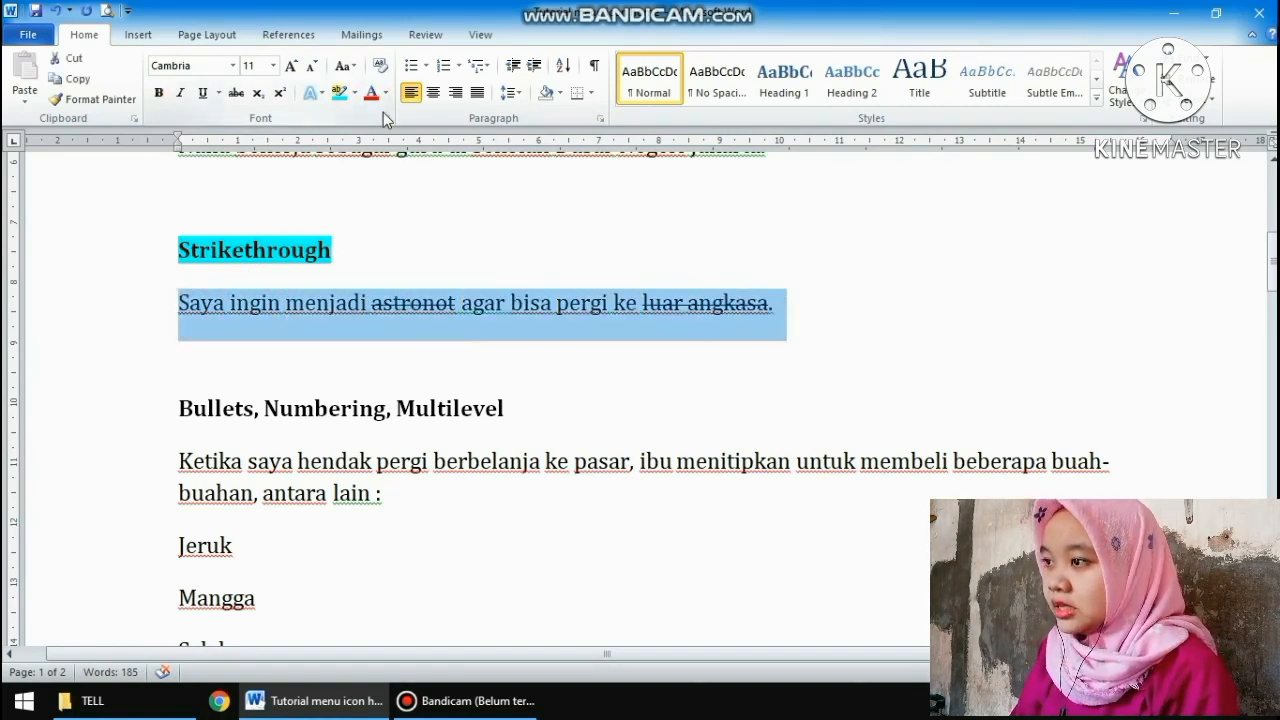
{"action": "left_click", "coordinate": [387, 93]}
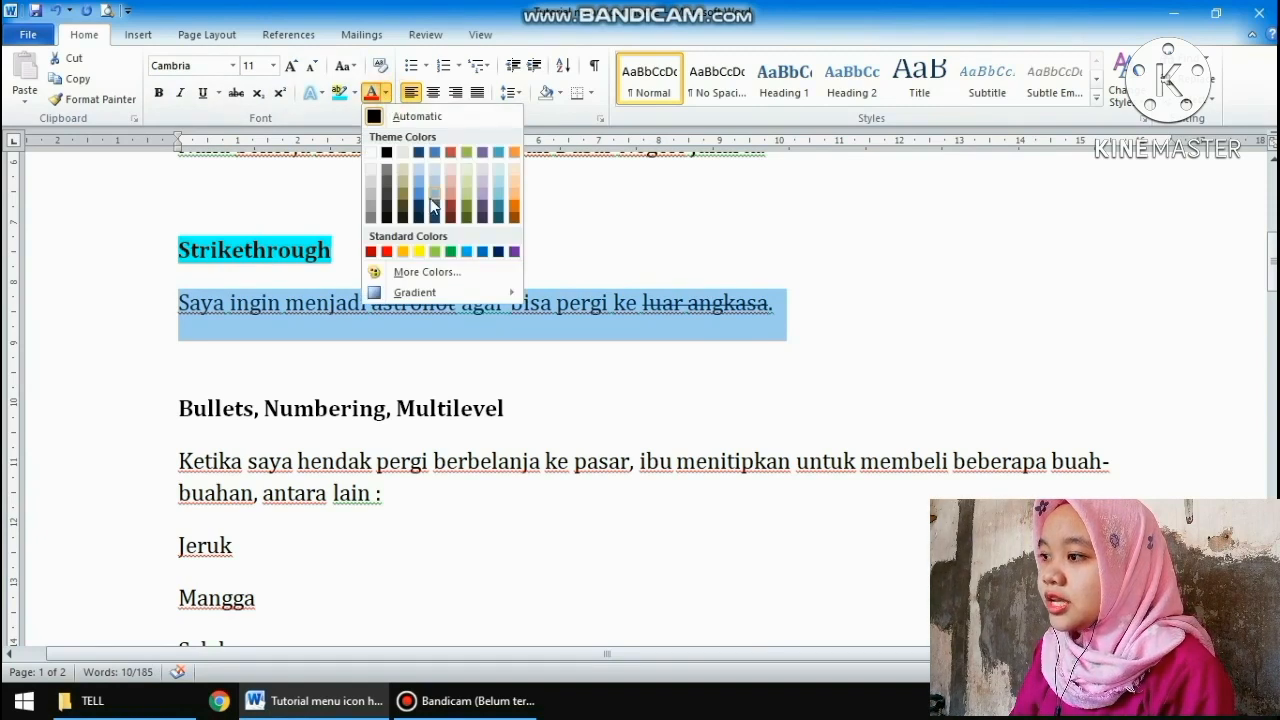
{"action": "left_click", "coordinate": [449, 256]}
{"action": "left_click", "coordinate": [458, 275]}
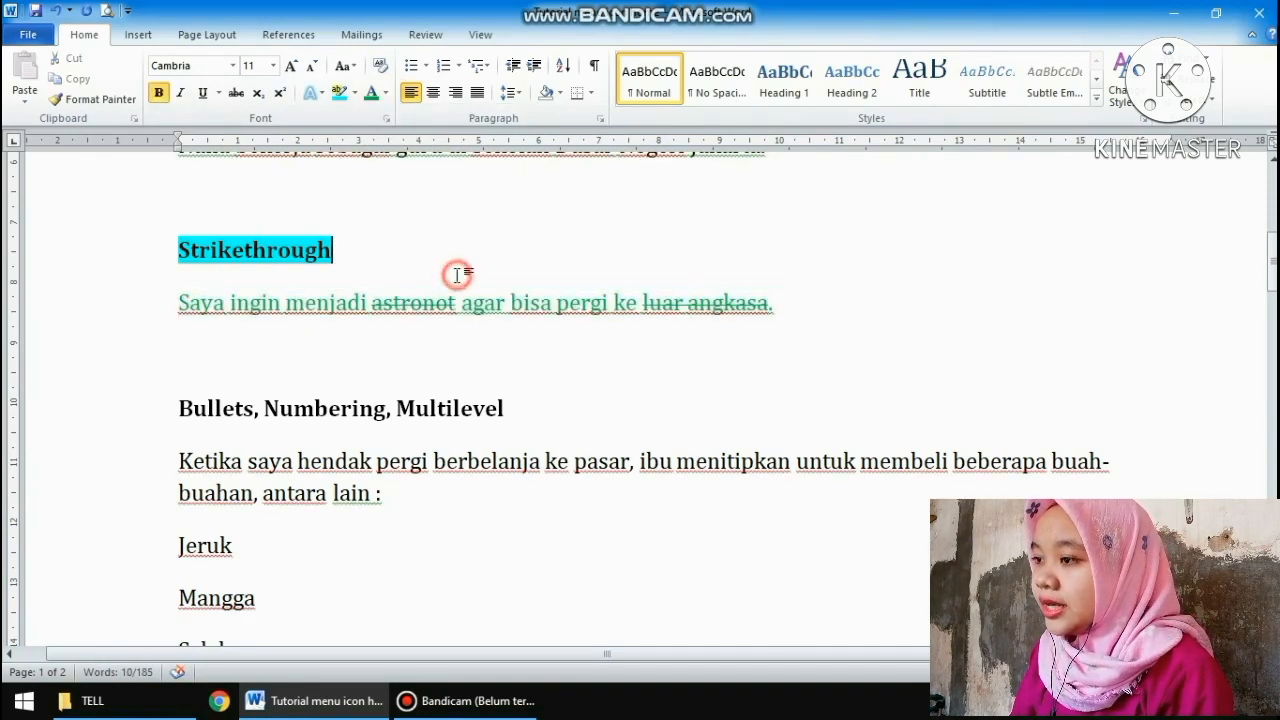
{"action": "left_click", "coordinate": [454, 330]}
{"action": "left_click", "coordinate": [428, 264]}
{"action": "left_click", "coordinate": [424, 298]}
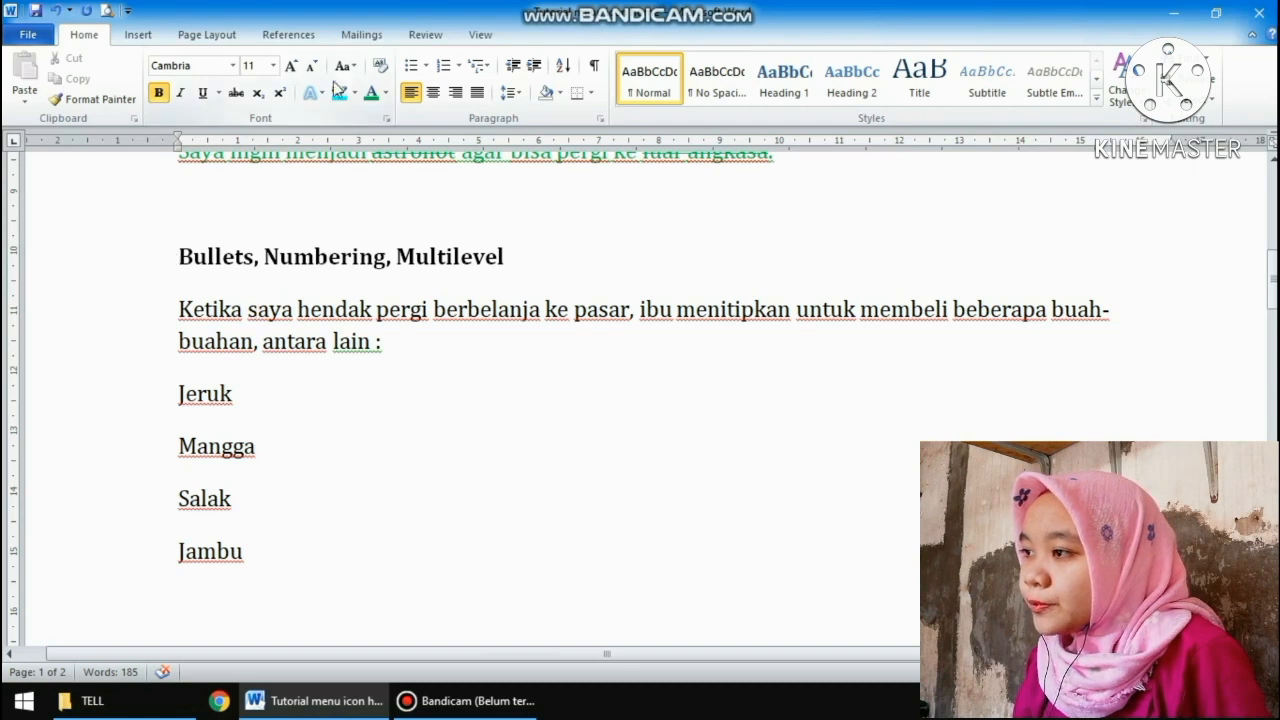
- View the available bullet, numbering and multilevel list styles without applying any to the Bullets, Numbering, Multilevel heading
{"action": "left_click", "coordinate": [428, 66]}
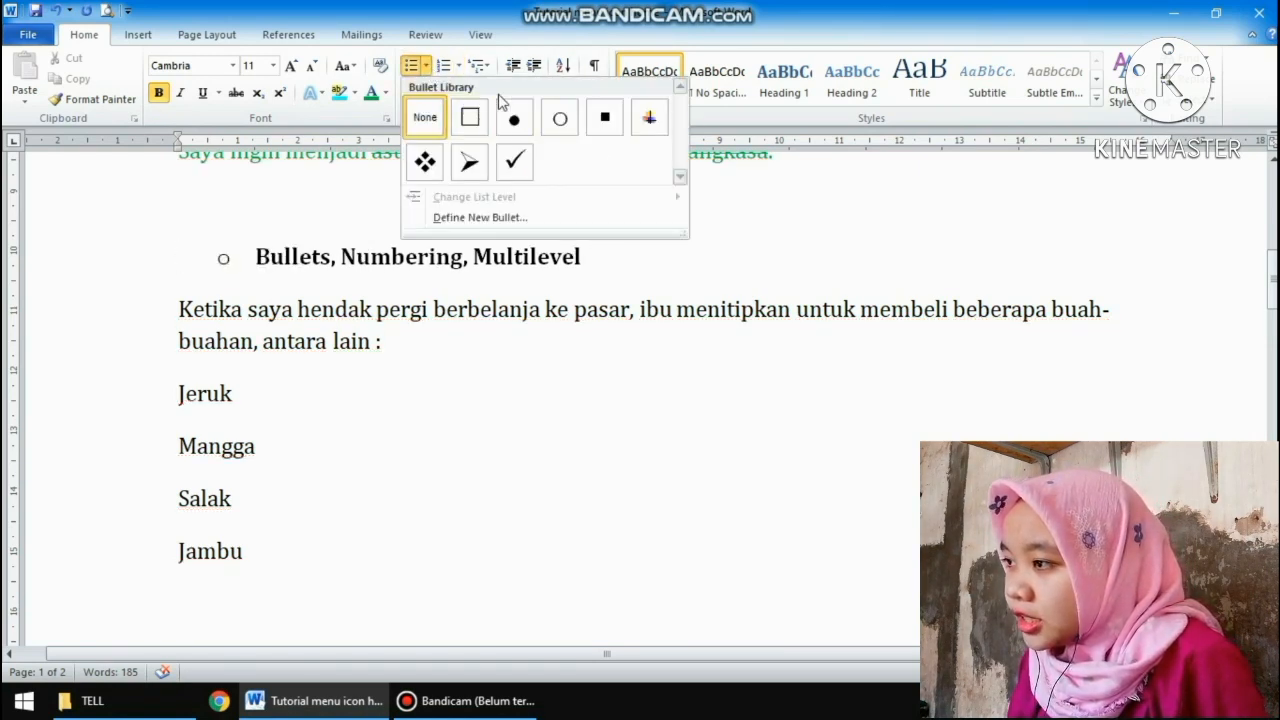
{"action": "left_click", "coordinate": [457, 66]}
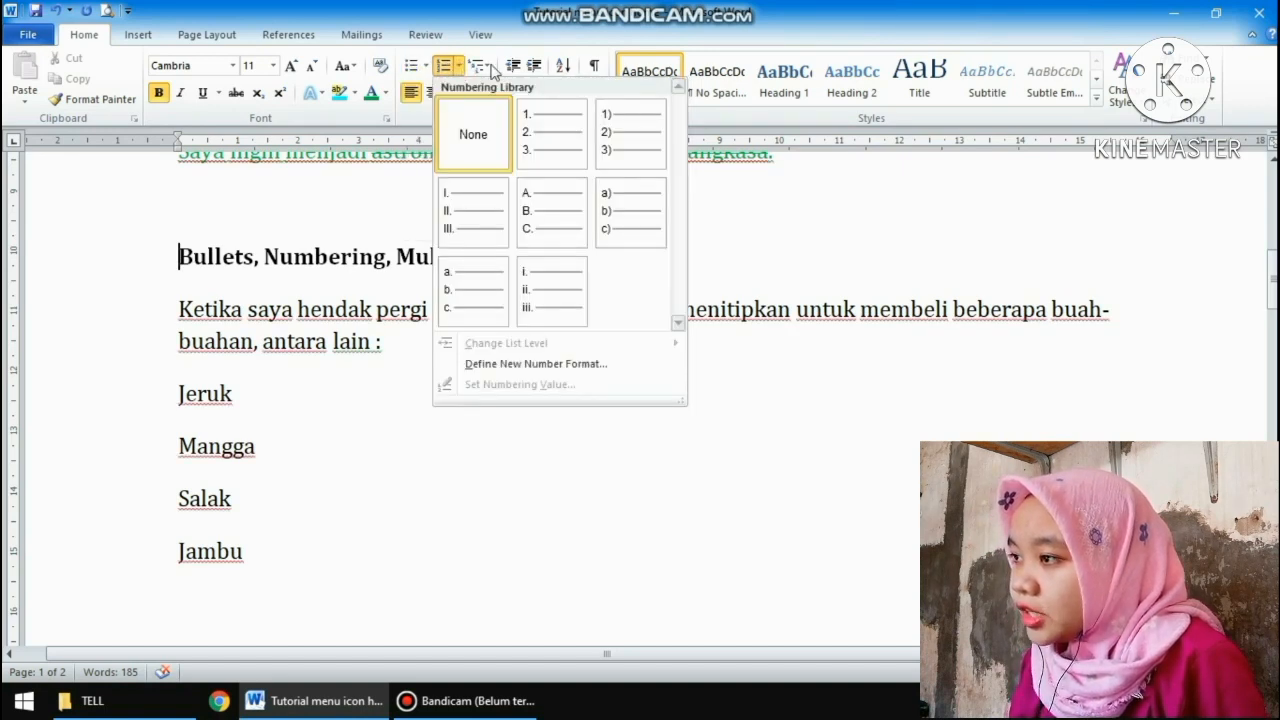
{"action": "left_click", "coordinate": [487, 67]}
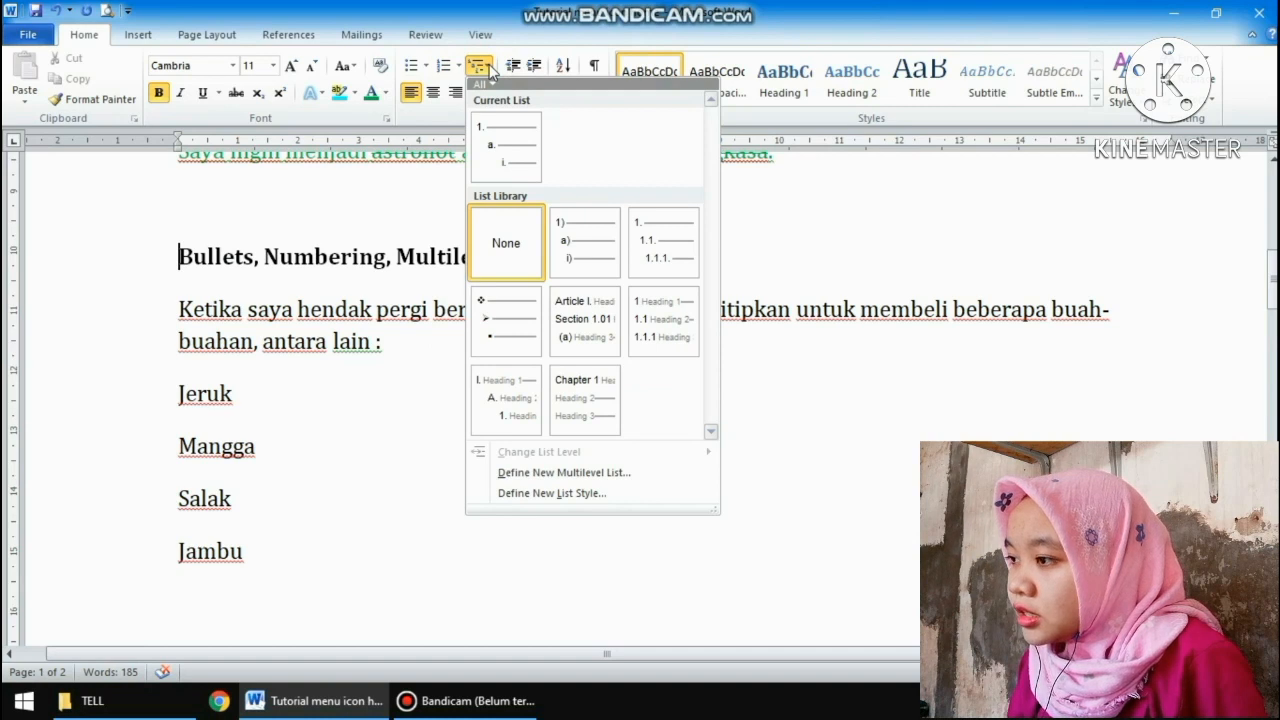
{"action": "left_click", "coordinate": [489, 68]}
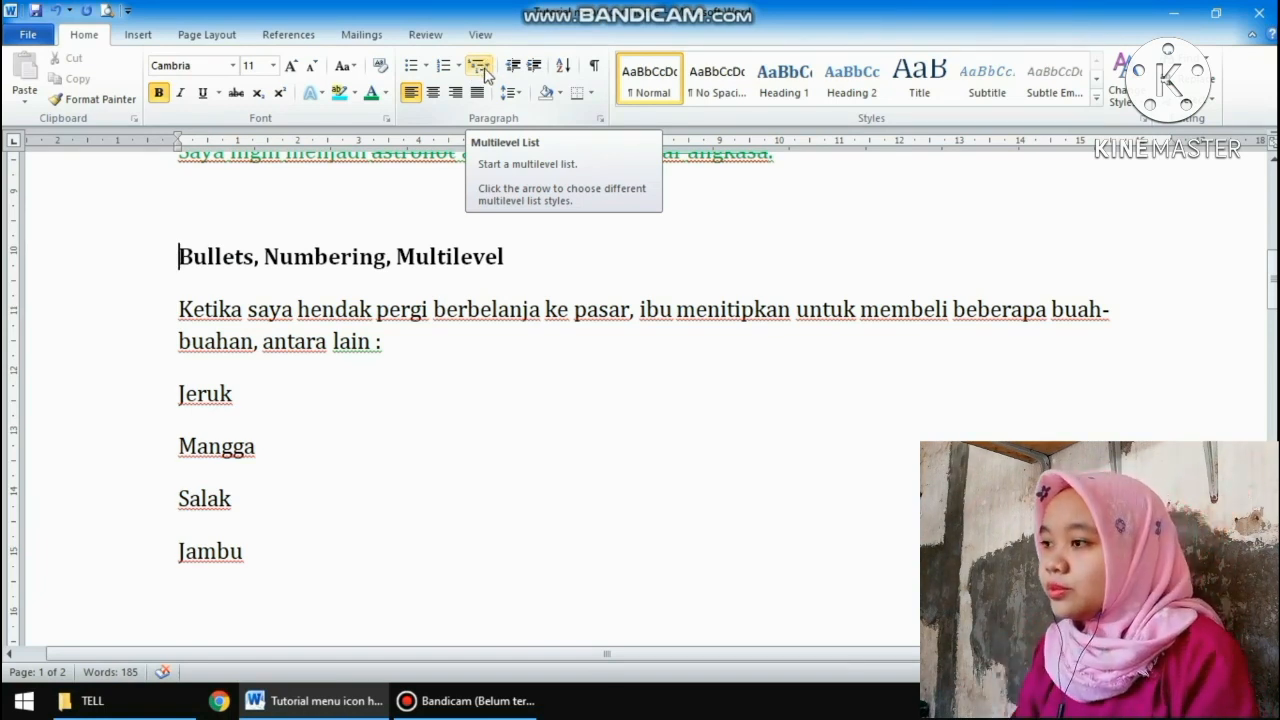
- Format the four fruit lines Jeruk, Mangga, Salak and Jambu as a bulleted list with check mark bullets
{"action": "left_click", "coordinate": [184, 316]}
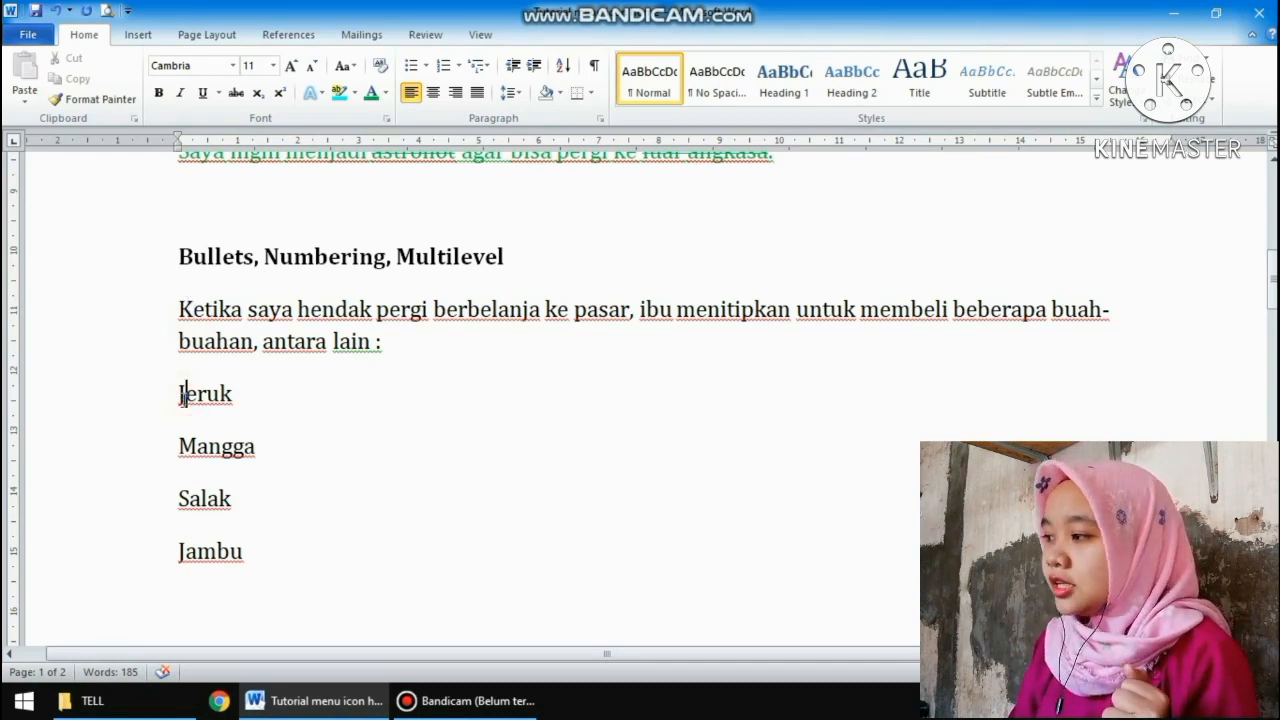
{"action": "scroll", "coordinate": [181, 395], "scroll_direction": "down", "scroll_amount": 2}
{"action": "scroll", "coordinate": [181, 400], "scroll_direction": "up", "scroll_amount": 1}
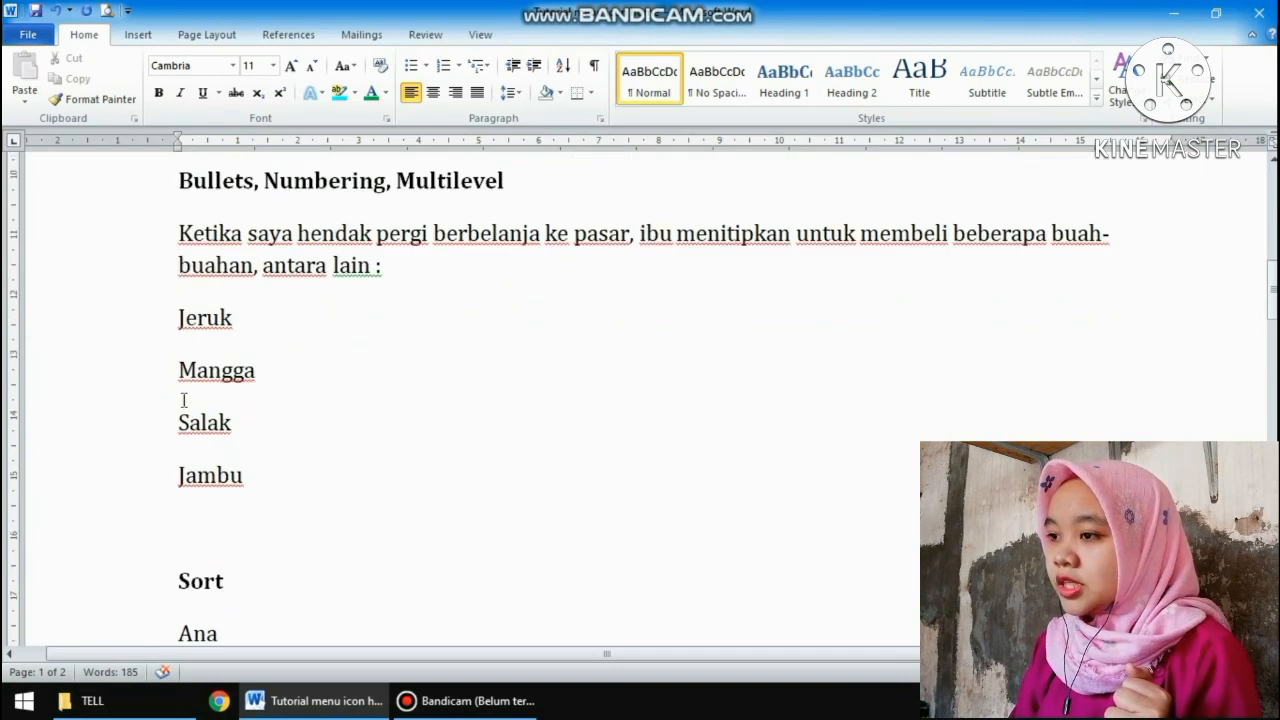
{"action": "left_click", "coordinate": [170, 316]}
{"action": "left_click_drag", "start_coordinate": [178, 317], "coordinate": [232, 425]}
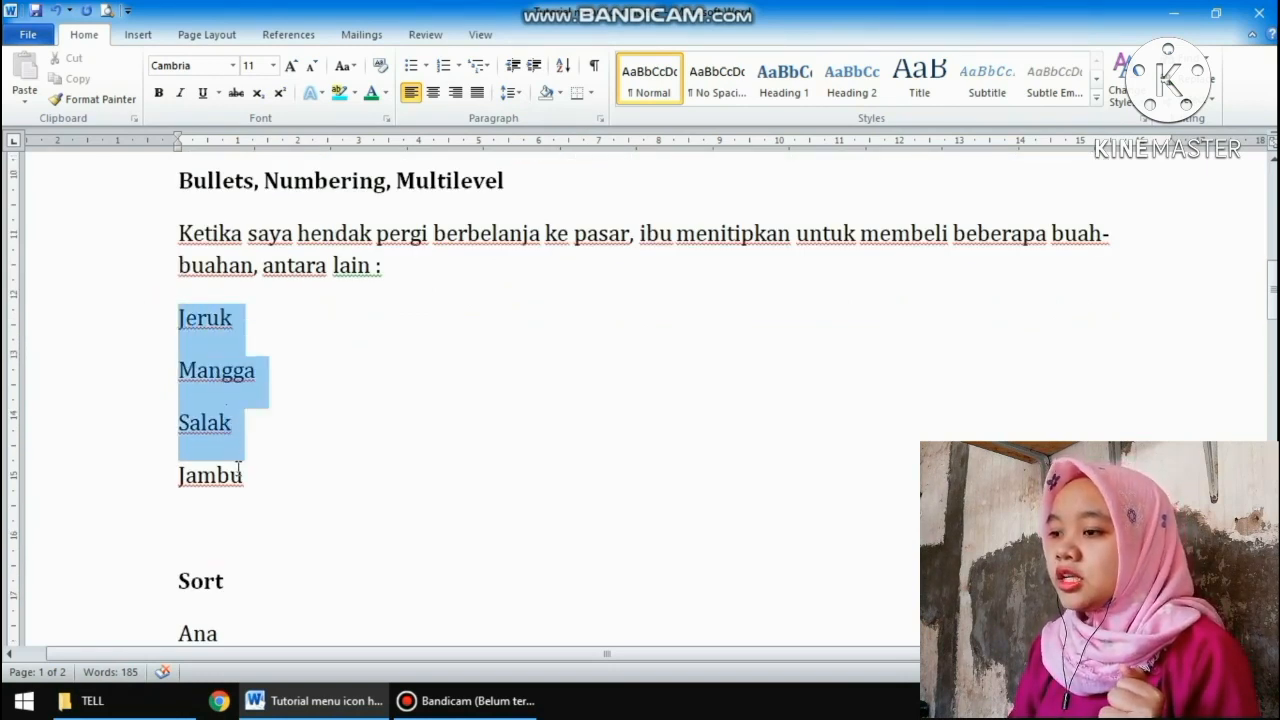
{"action": "left_click_drag", "start_coordinate": [238, 470], "coordinate": [246, 477]}
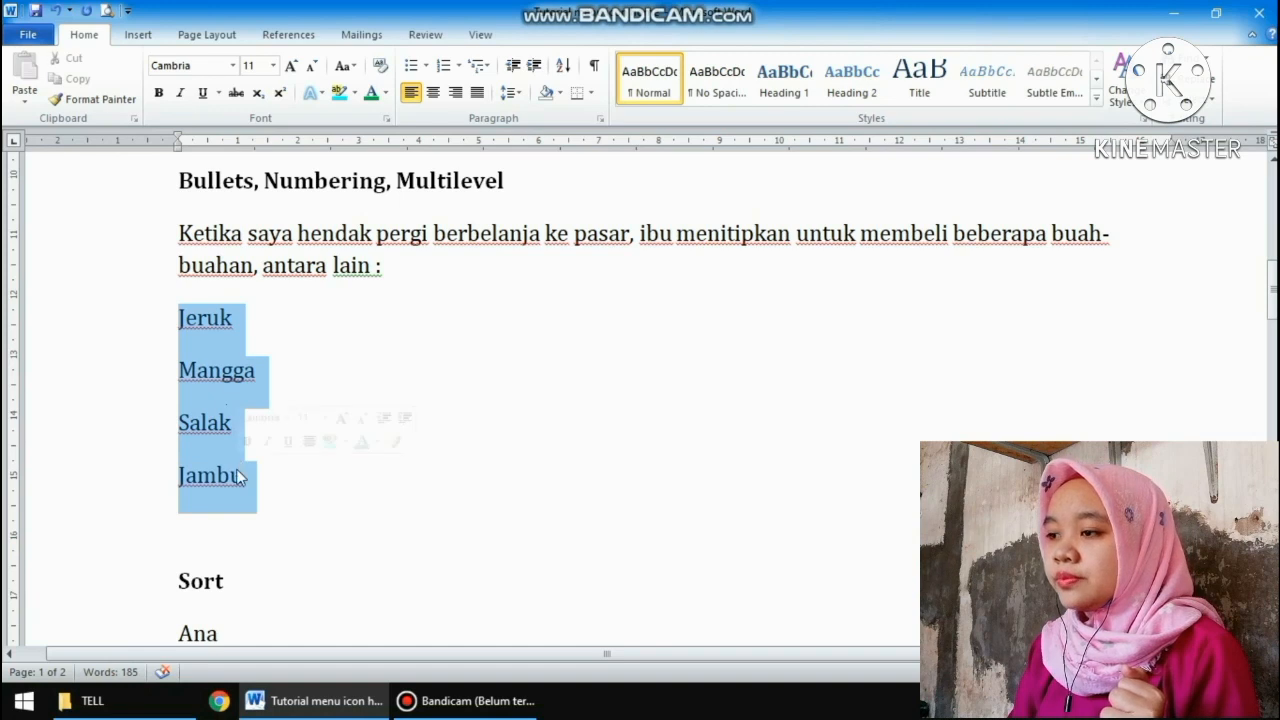
{"action": "left_click", "coordinate": [426, 65]}
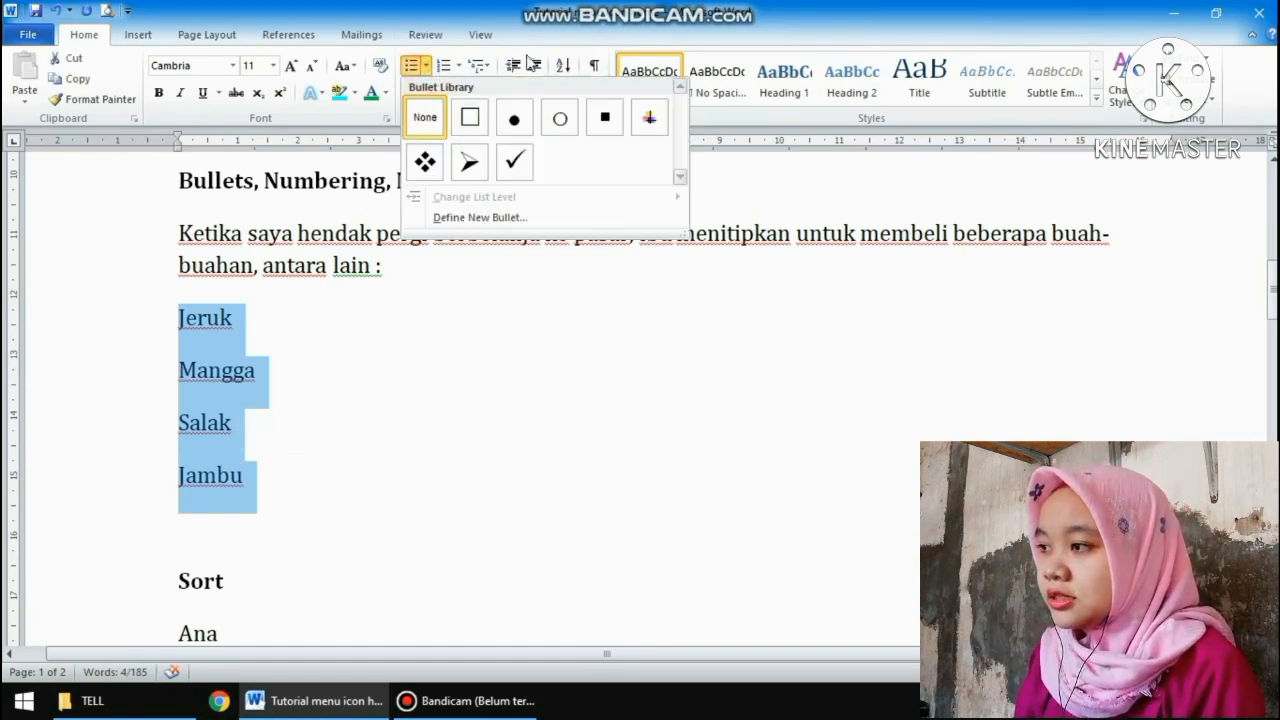
{"action": "left_click", "coordinate": [525, 165]}
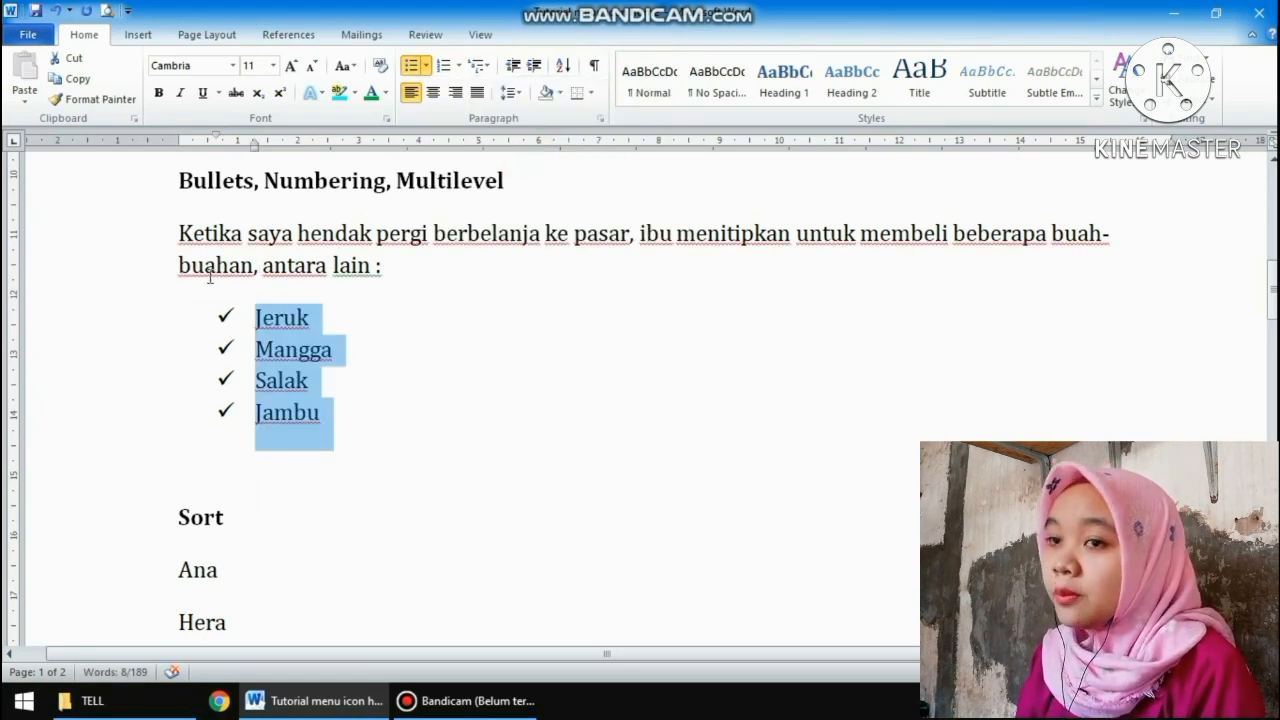
- Change the four fruit lines from check mark bullets to a numbered list in the 1. 2. 3. format
{"action": "left_click", "coordinate": [461, 67]}
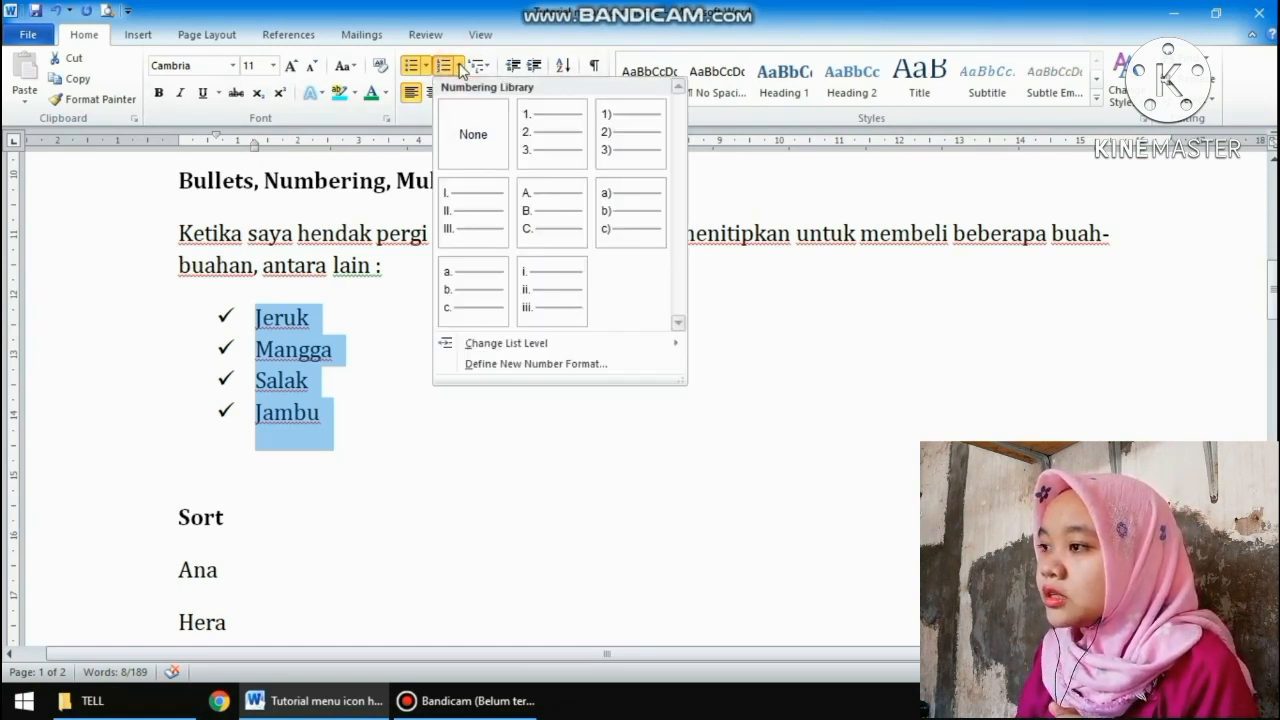
{"action": "left_click", "coordinate": [530, 135]}
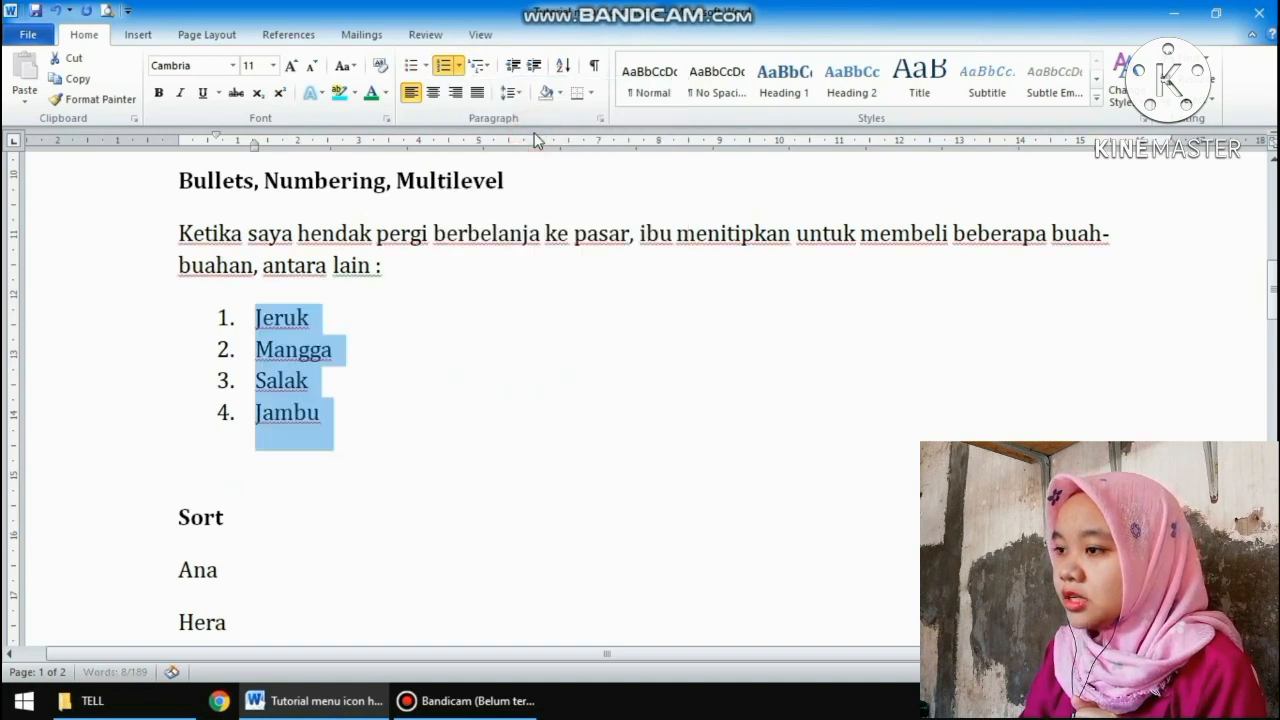
- Add an unnumbered line below Jeruk in the fruit list and apply the 1., 1.1., 1.1.1. multilevel list style to it
{"action": "left_click", "coordinate": [325, 318]}
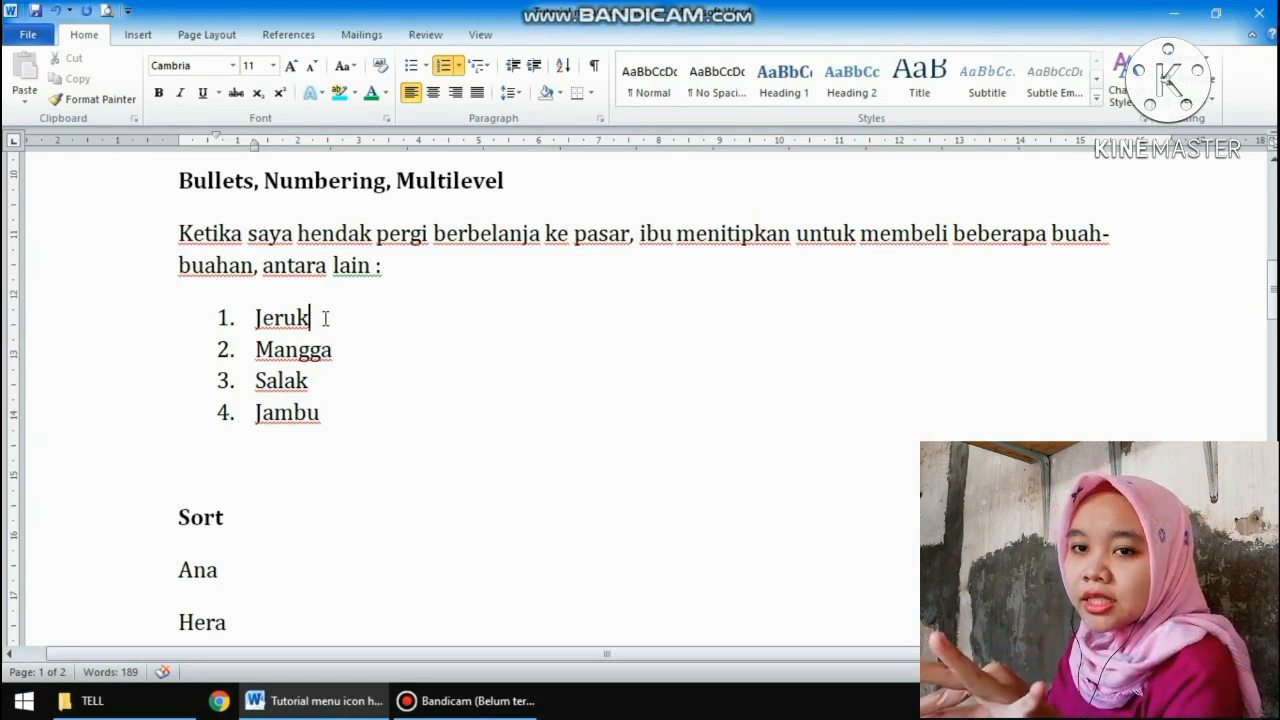
{"action": "key", "text": "Return"}
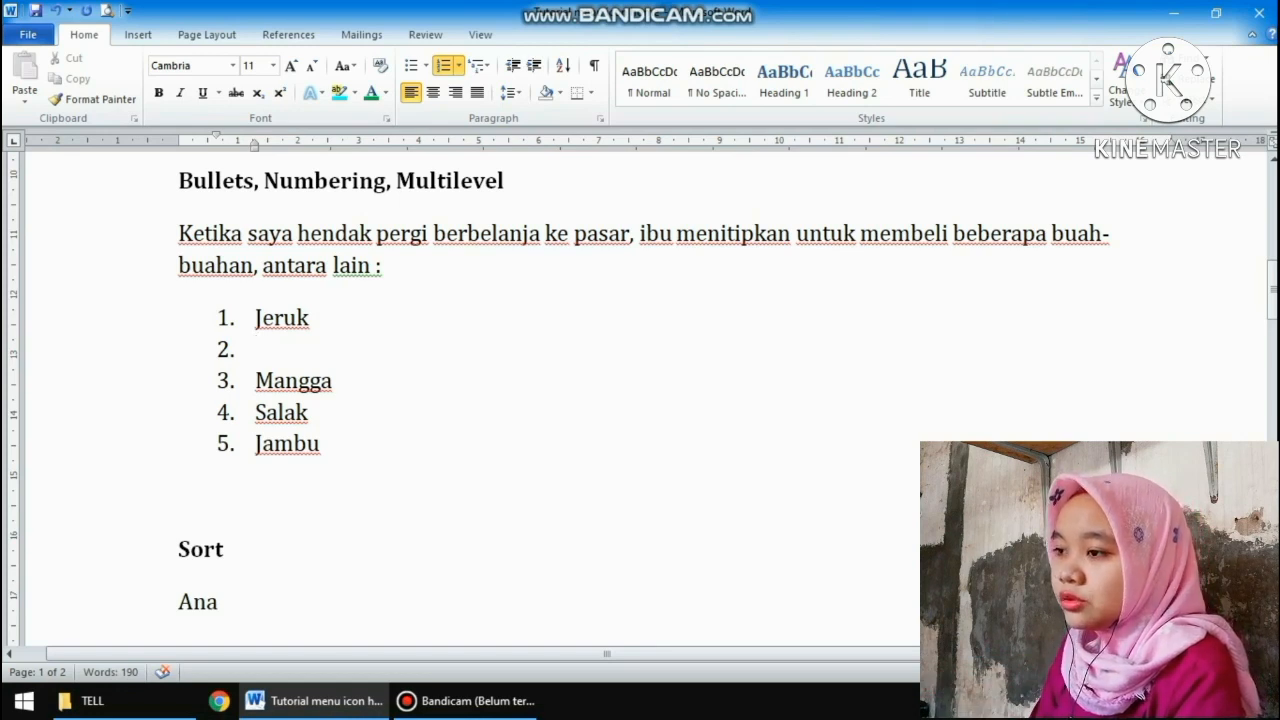
{"action": "key", "text": "BackSpace"}
{"action": "type", "text": "J"}
{"action": "key", "text": "BackSpace"}
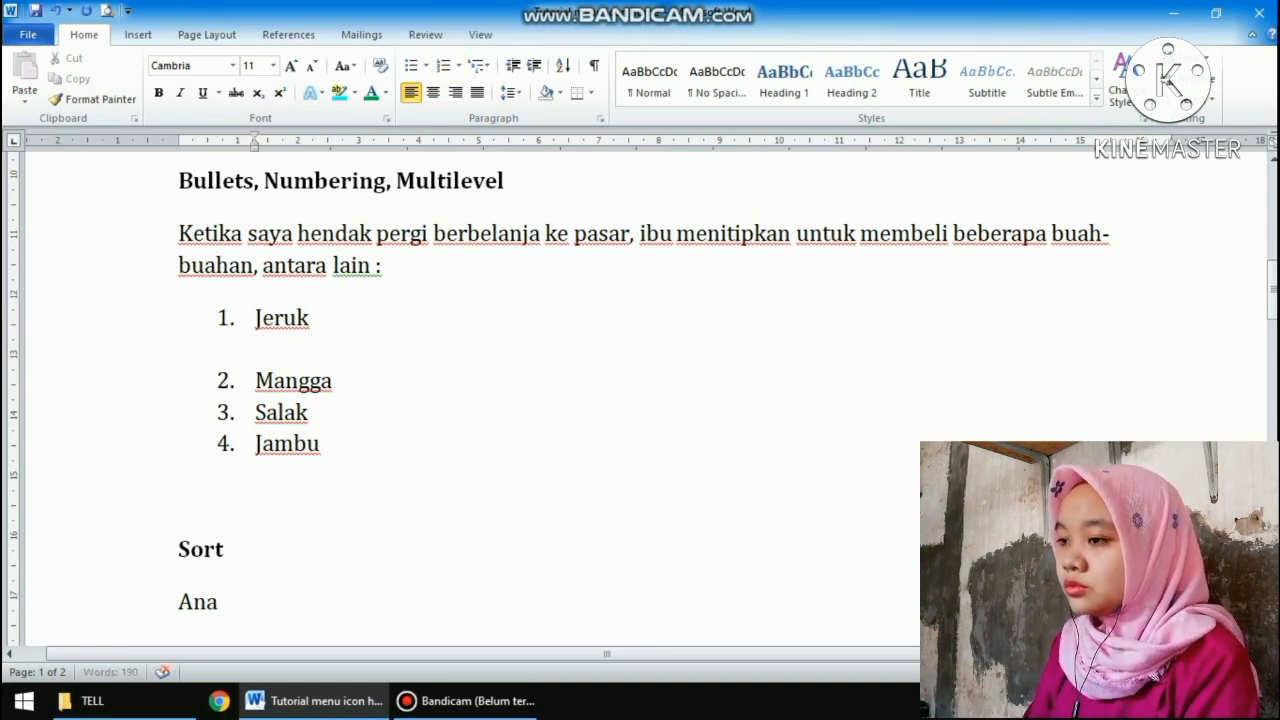
{"action": "left_click", "coordinate": [476, 67]}
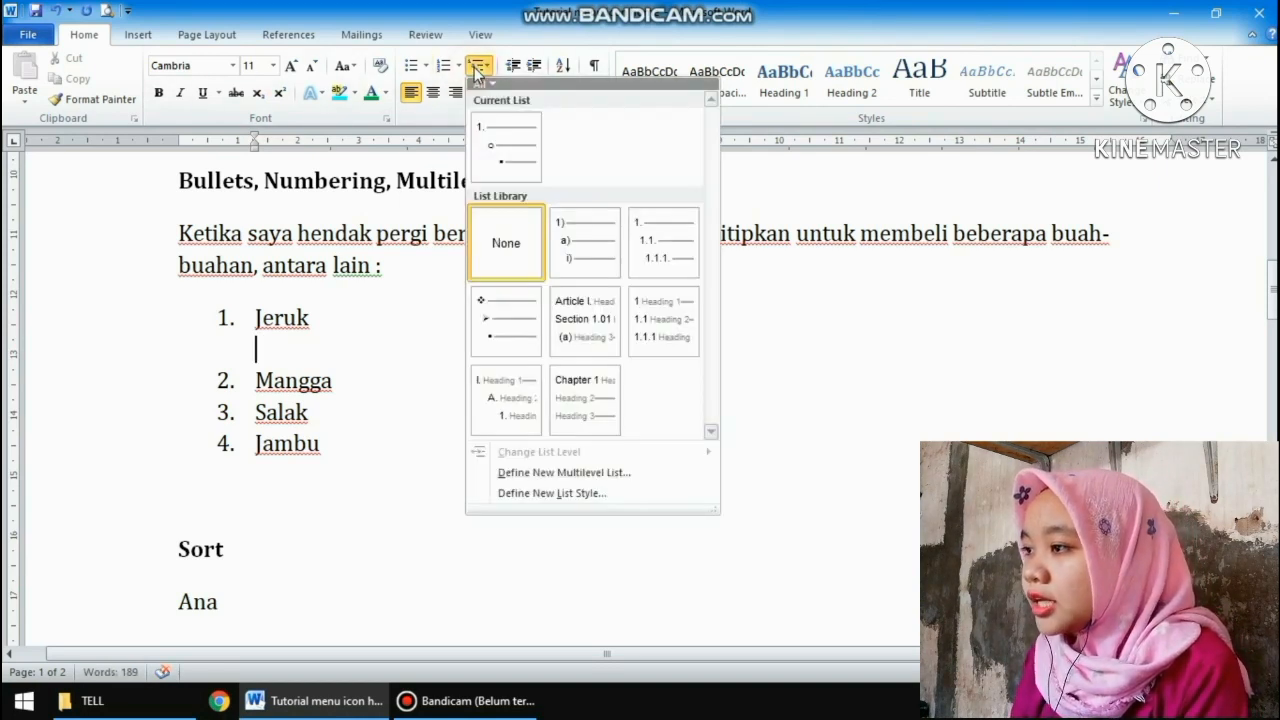
{"action": "left_click", "coordinate": [645, 222]}
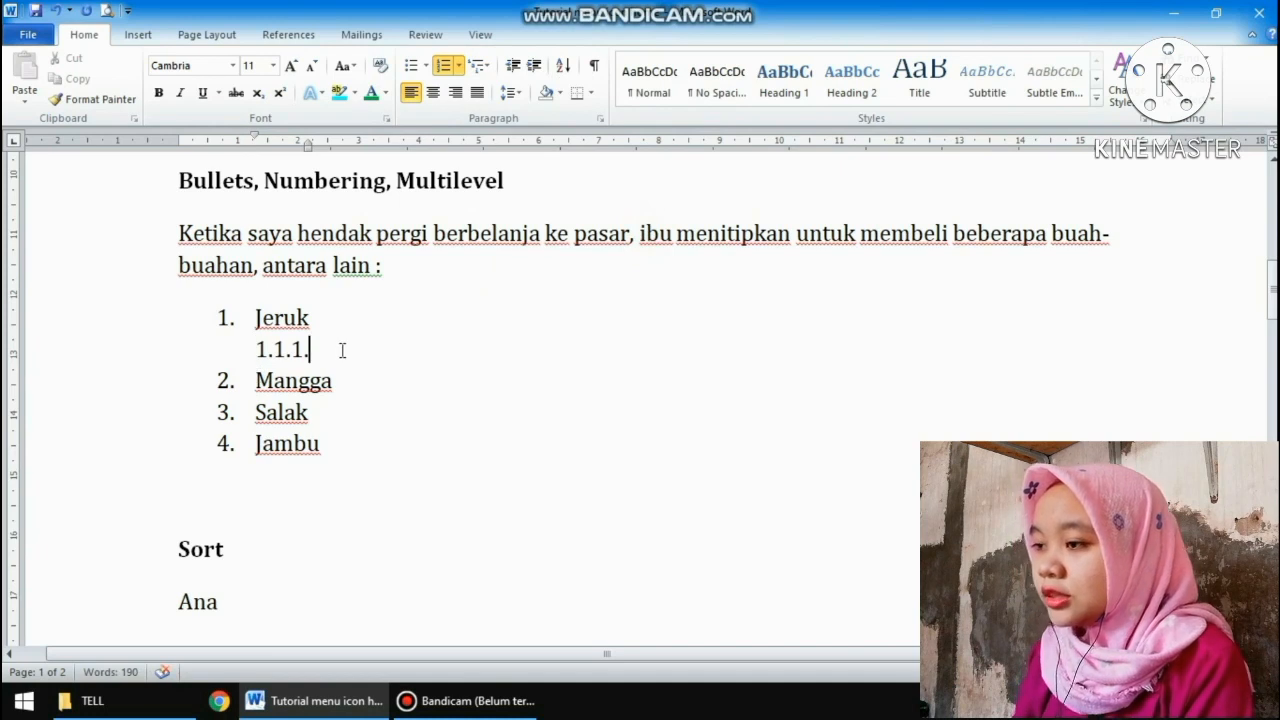
- Enter Jeruk bali, Jeruk mandarin and Jeruk Hijau as three sub-items under Jeruk
{"action": "type", "text": "Jeruk"}
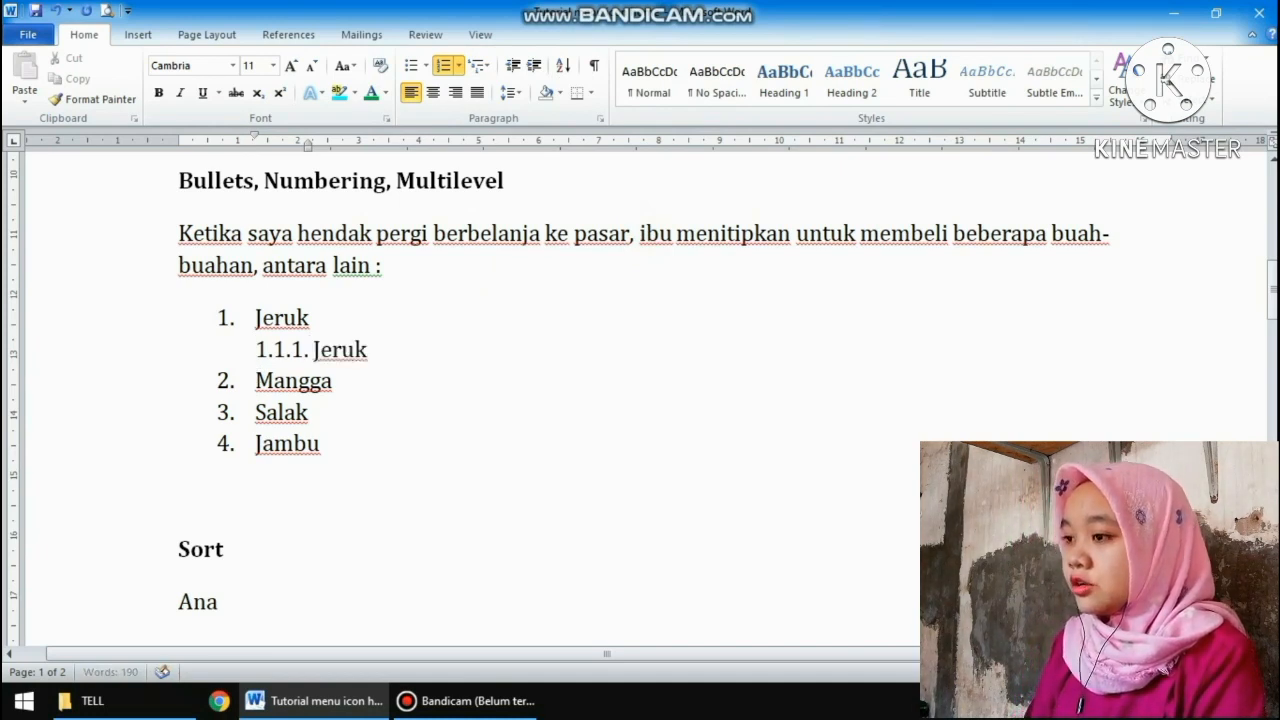
{"action": "type", "text": " bali"}
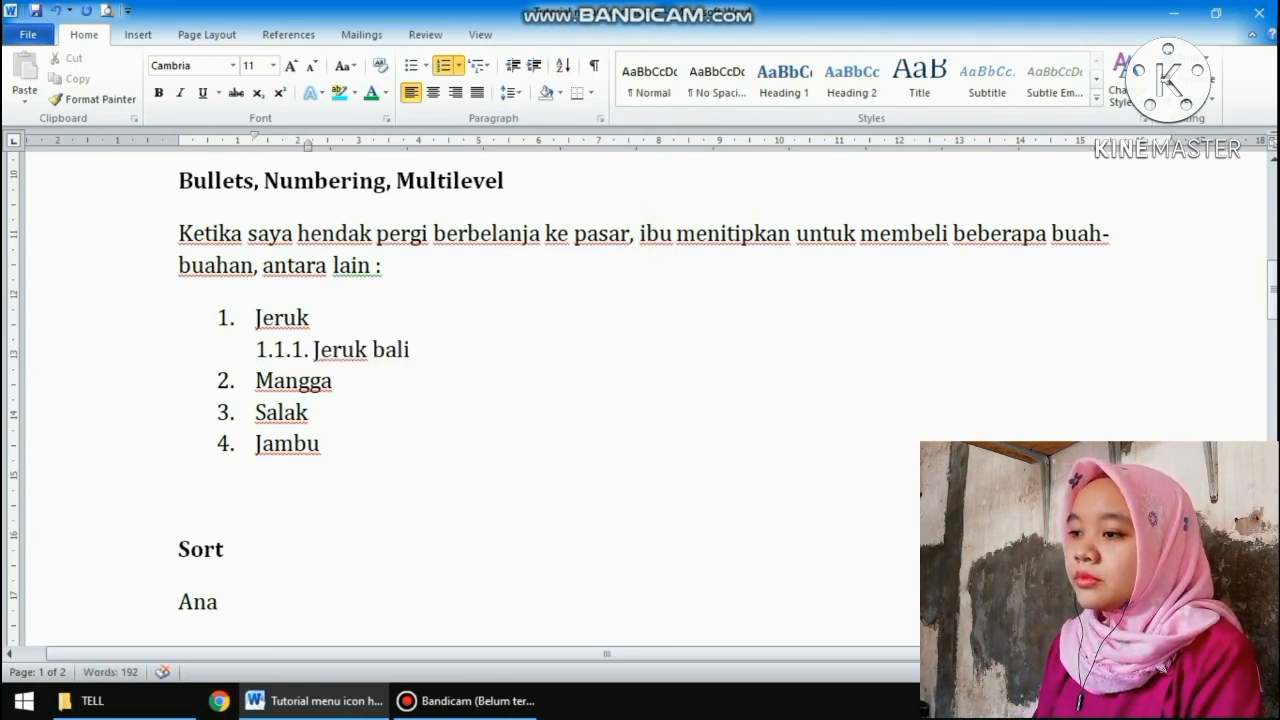
{"action": "key", "text": "Return"}
{"action": "type", "text": "Jeruk"}
{"action": "type", "text": "mandarin"}
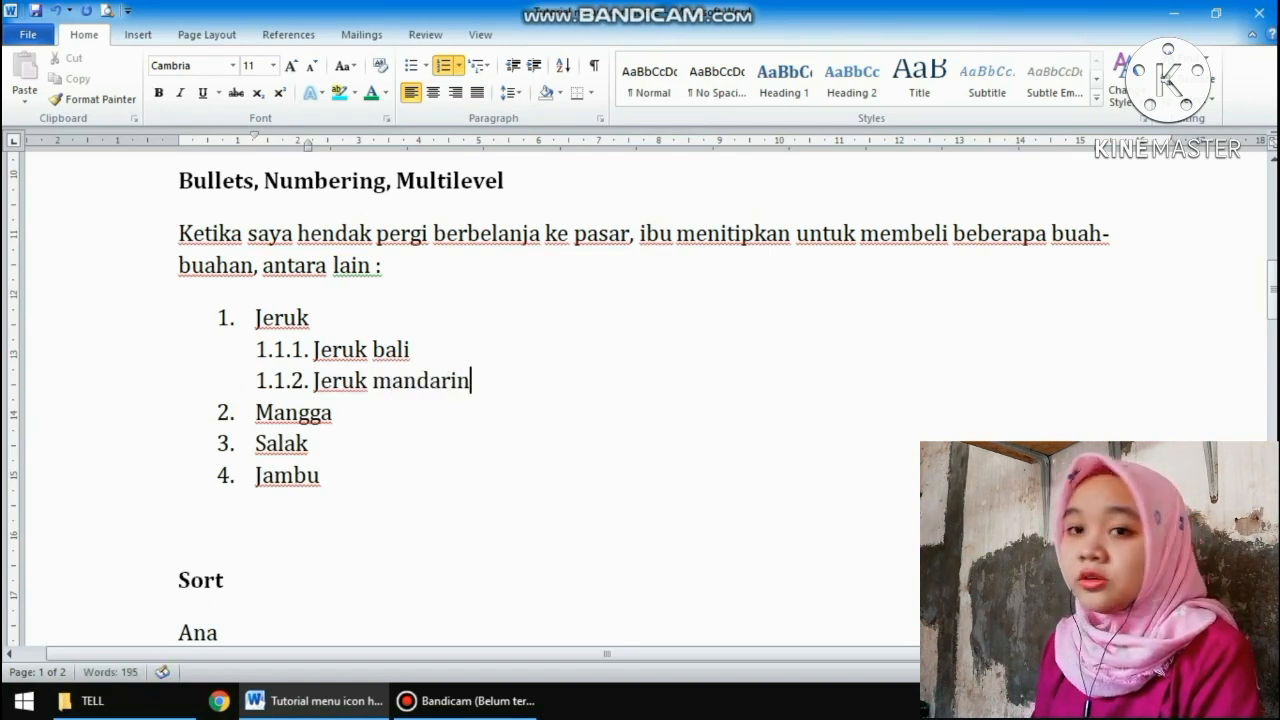
{"action": "key", "text": "Return"}
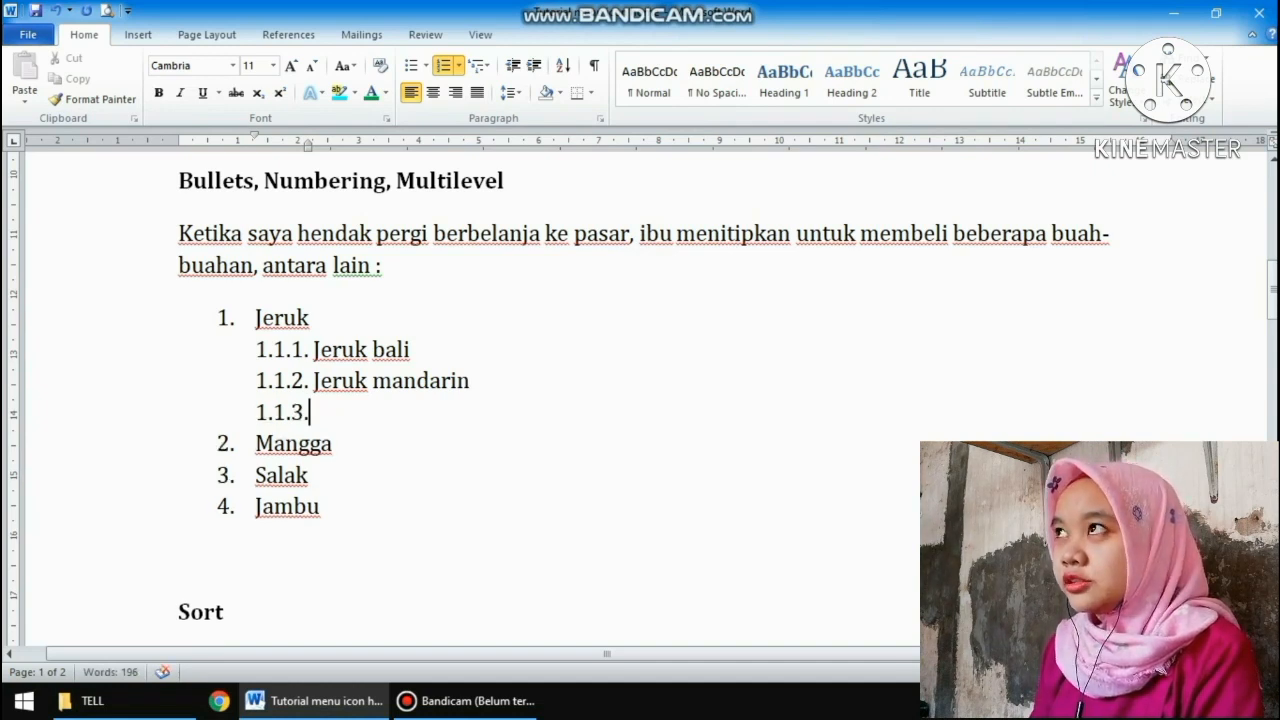
{"action": "type", "text": "J"}
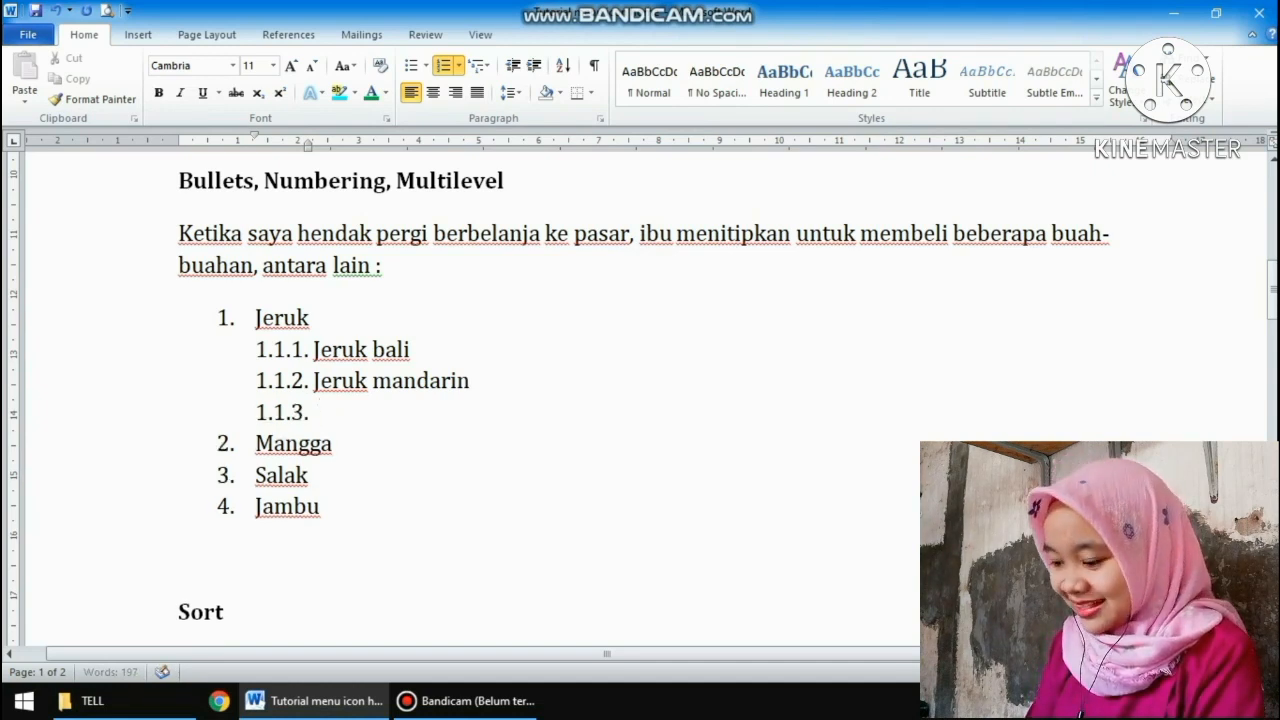
{"action": "type", "text": "eruk Hijau"}
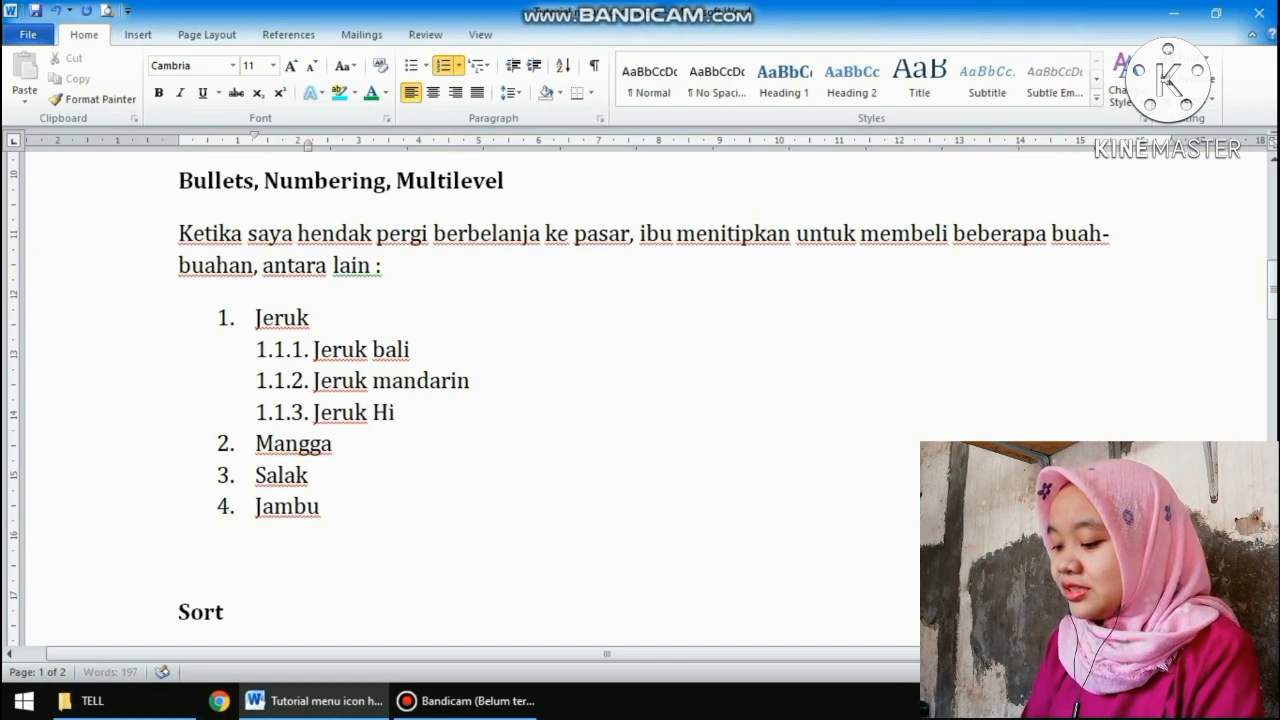
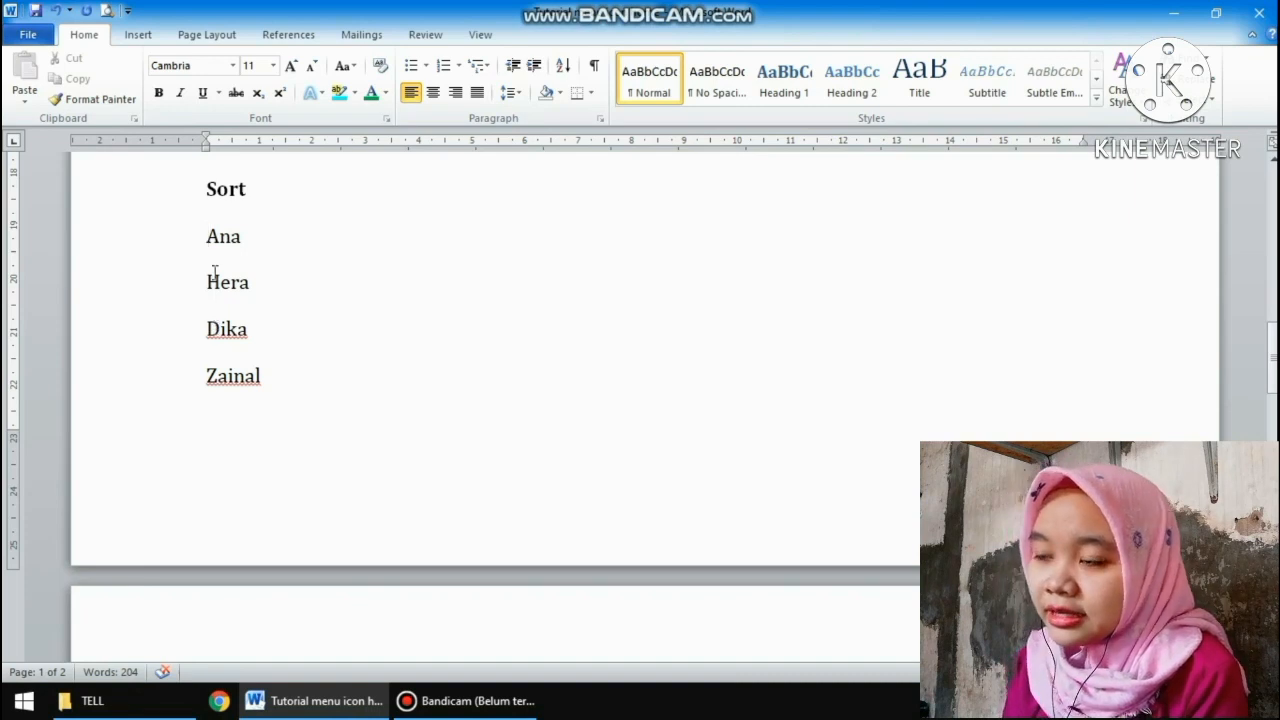
- Sort the four names directly under the Sort heading by paragraph as text in ascending order
{"action": "left_click_drag", "start_coordinate": [207, 236], "coordinate": [258, 375]}
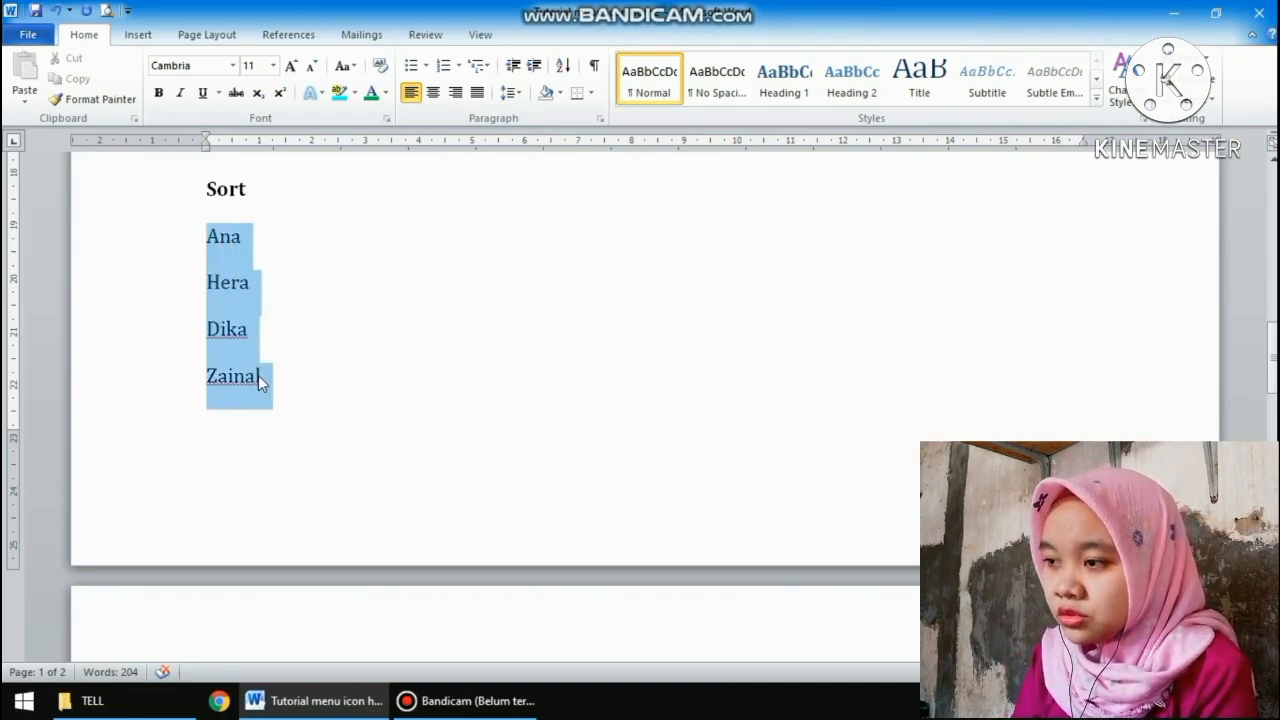
{"action": "left_click", "coordinate": [563, 66]}
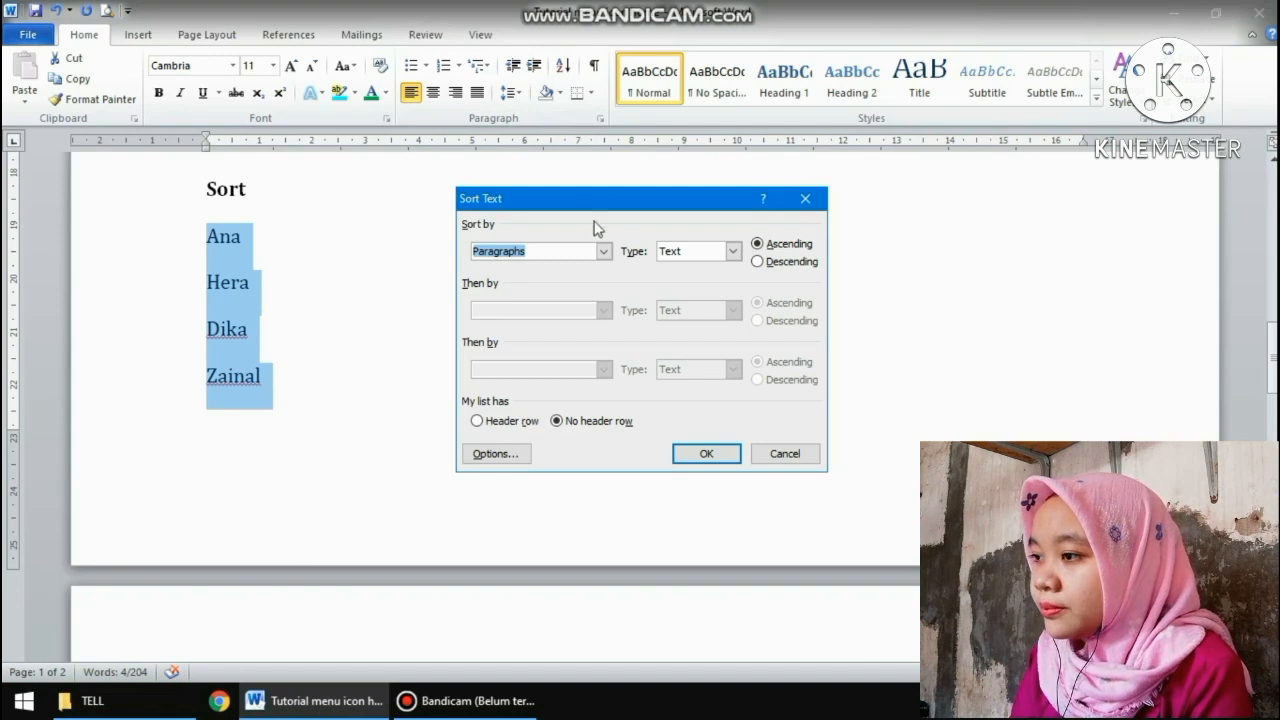
{"action": "left_click", "coordinate": [603, 252]}
{"action": "left_click", "coordinate": [604, 252]}
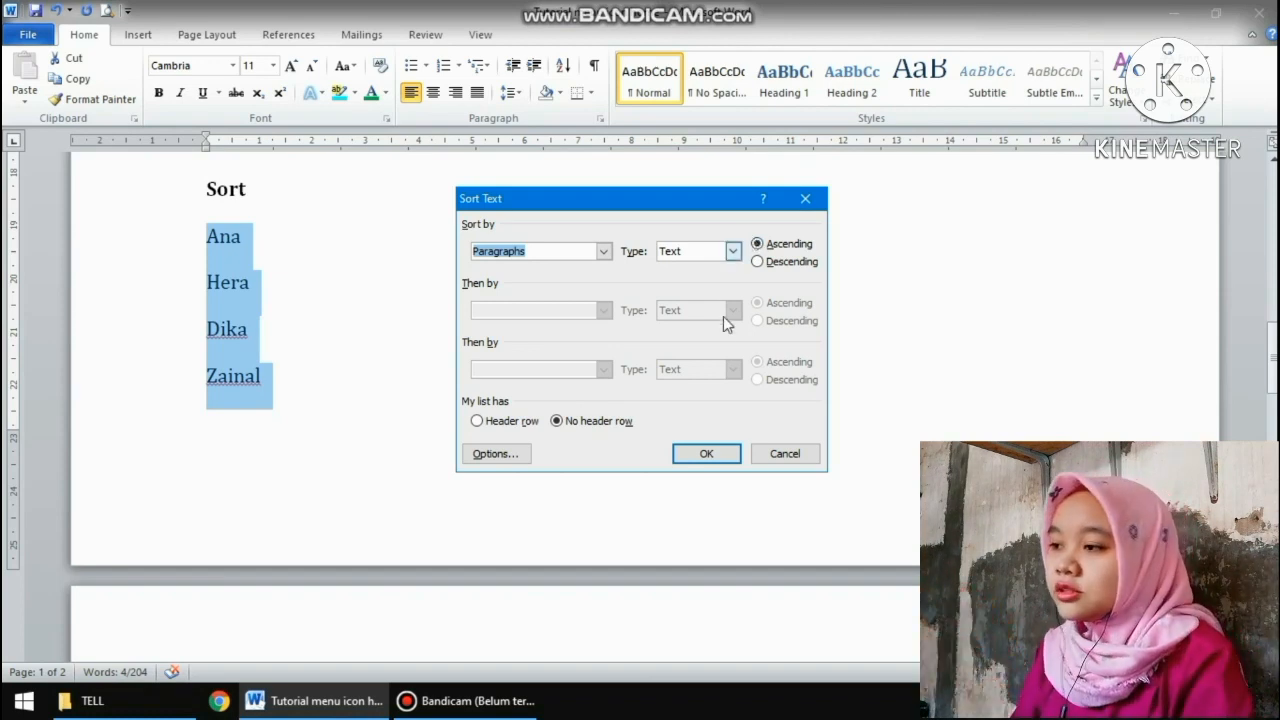
{"action": "left_click", "coordinate": [708, 455]}
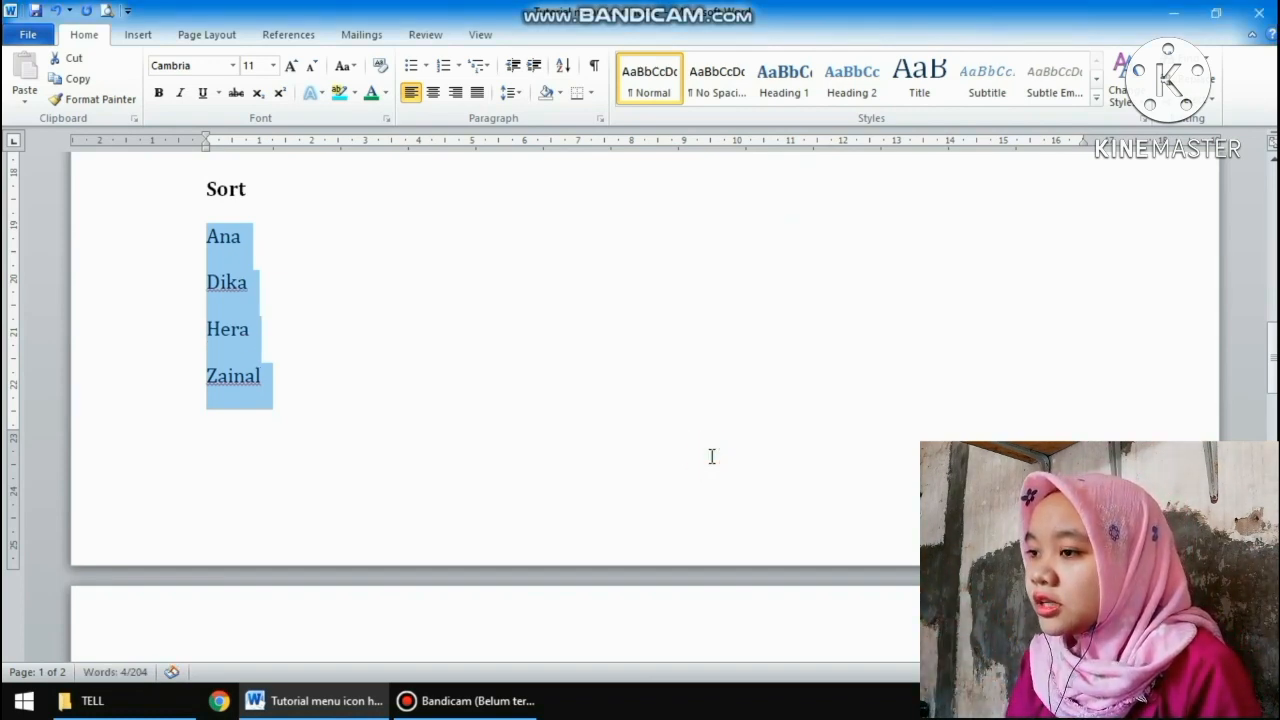
{"action": "left_click", "coordinate": [208, 236]}
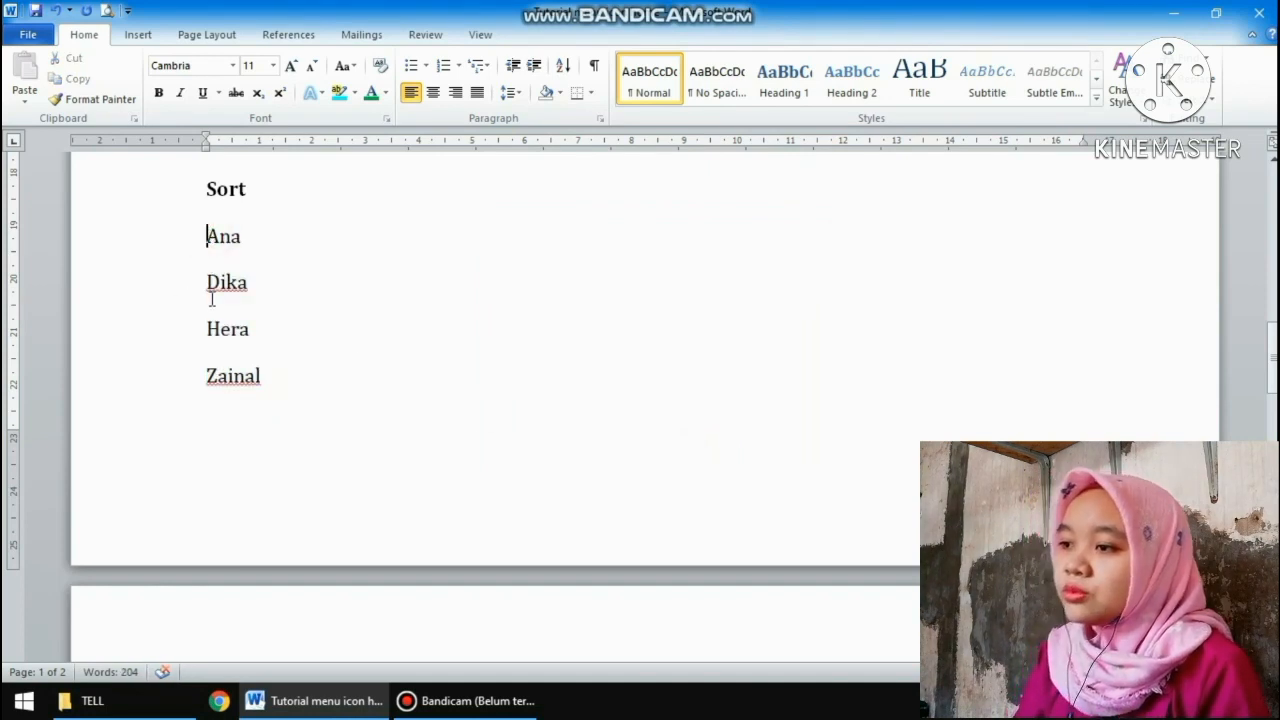
{"action": "left_click", "coordinate": [215, 372]}
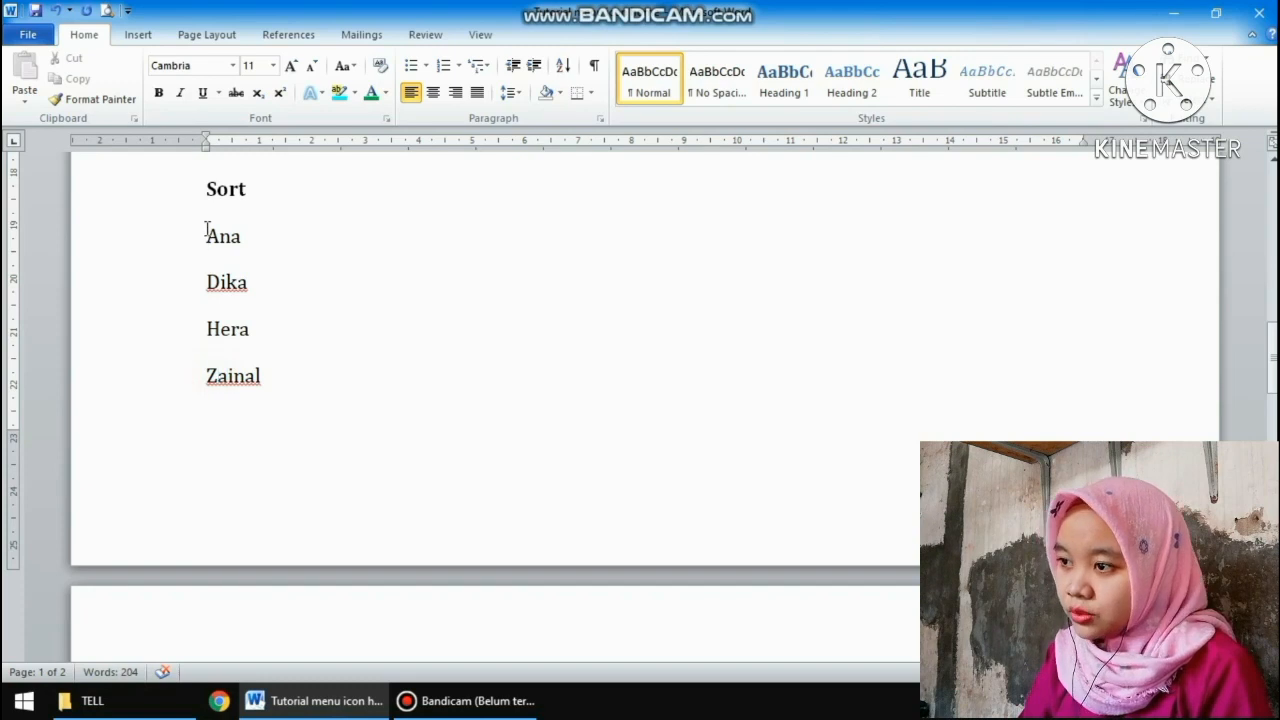
- Sort the four names directly under the Sort heading by paragraph in descending order
{"action": "left_click_drag", "start_coordinate": [205, 236], "coordinate": [265, 372]}
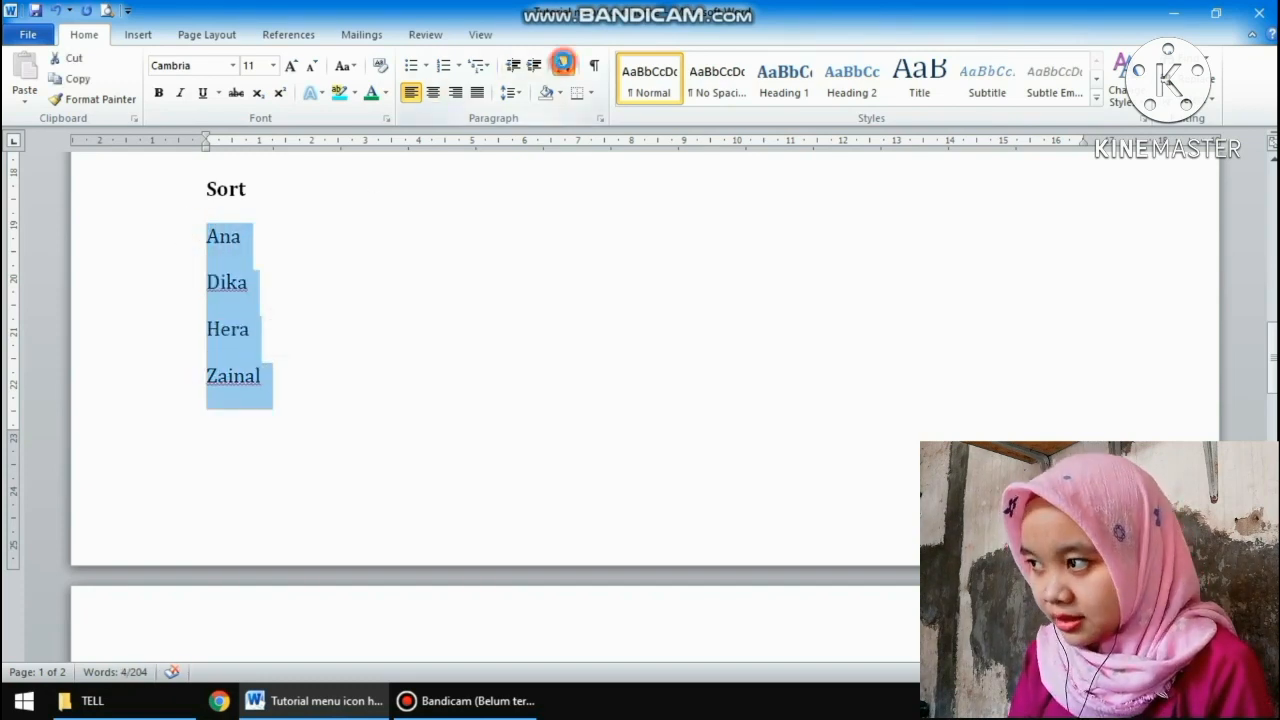
{"action": "left_click", "coordinate": [563, 65]}
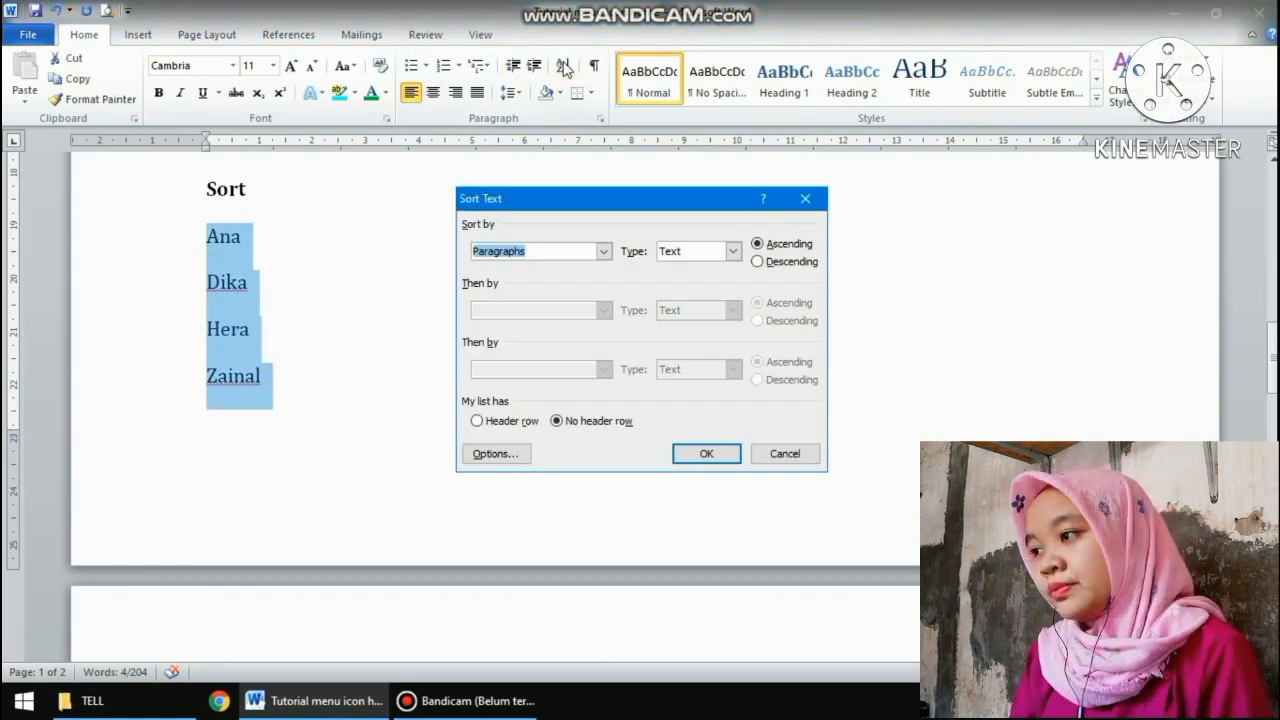
{"action": "left_click", "coordinate": [756, 264]}
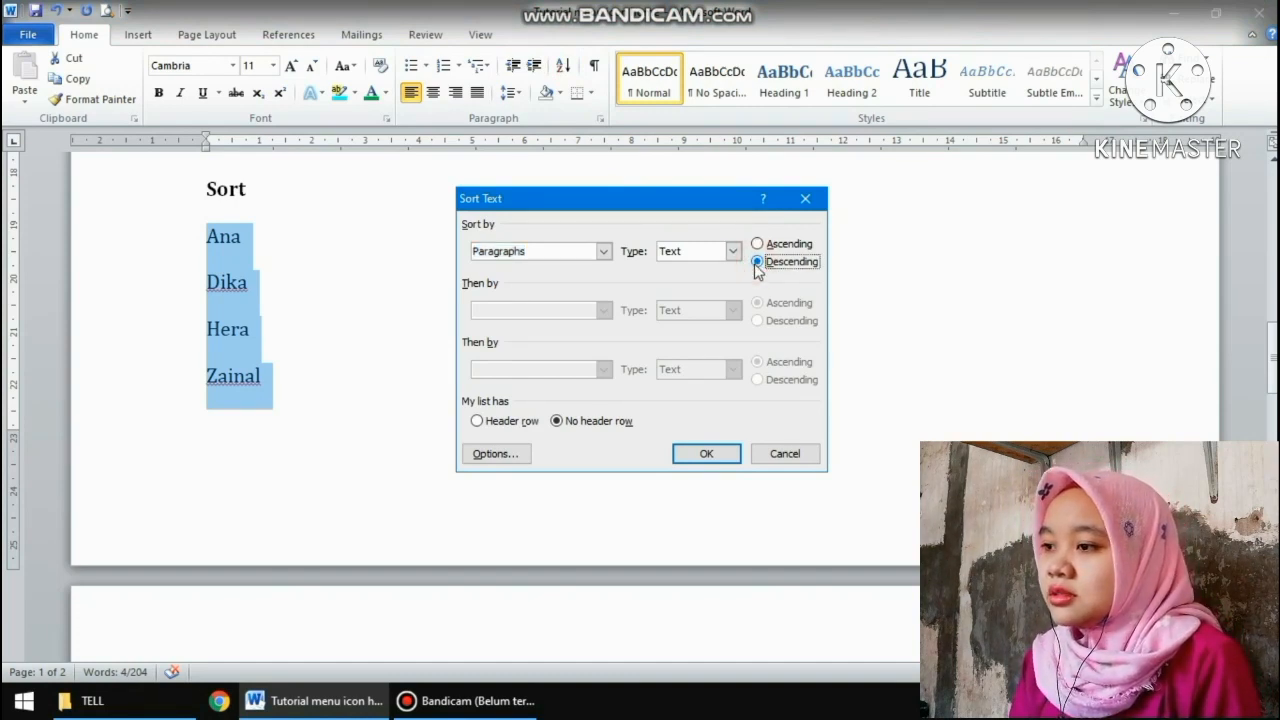
{"action": "left_click", "coordinate": [690, 460]}
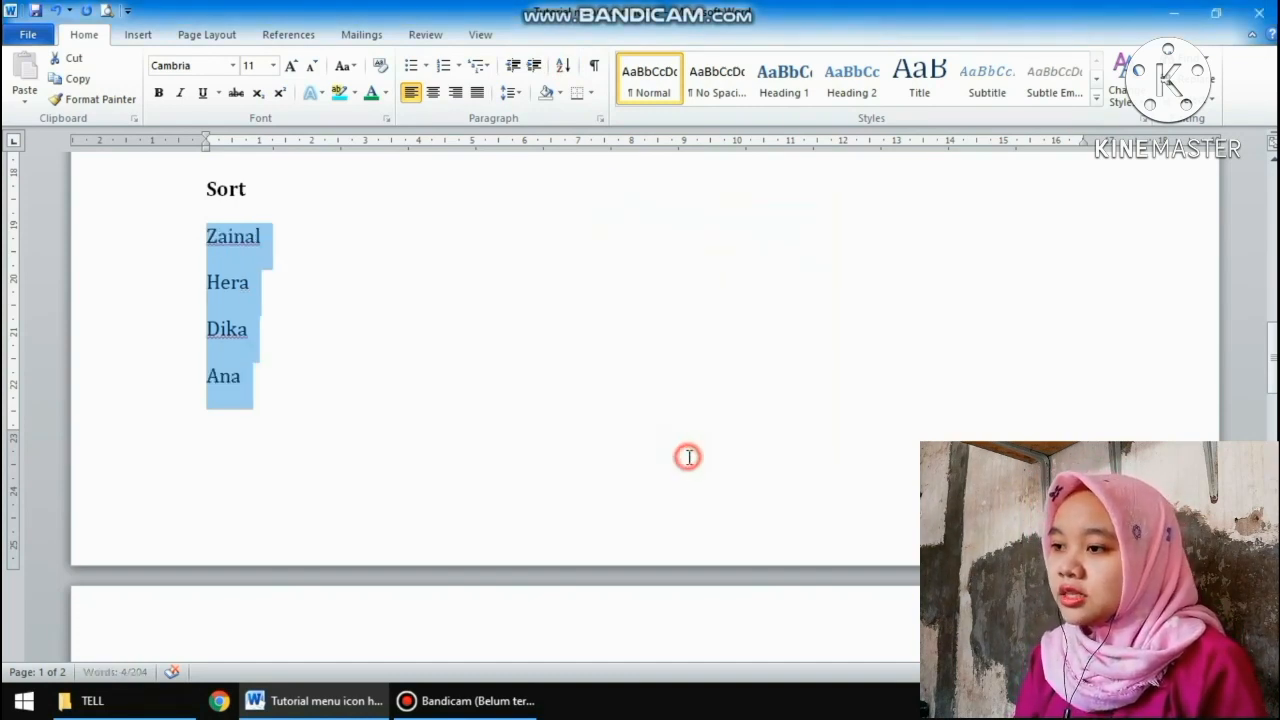
{"action": "left_click", "coordinate": [208, 250]}
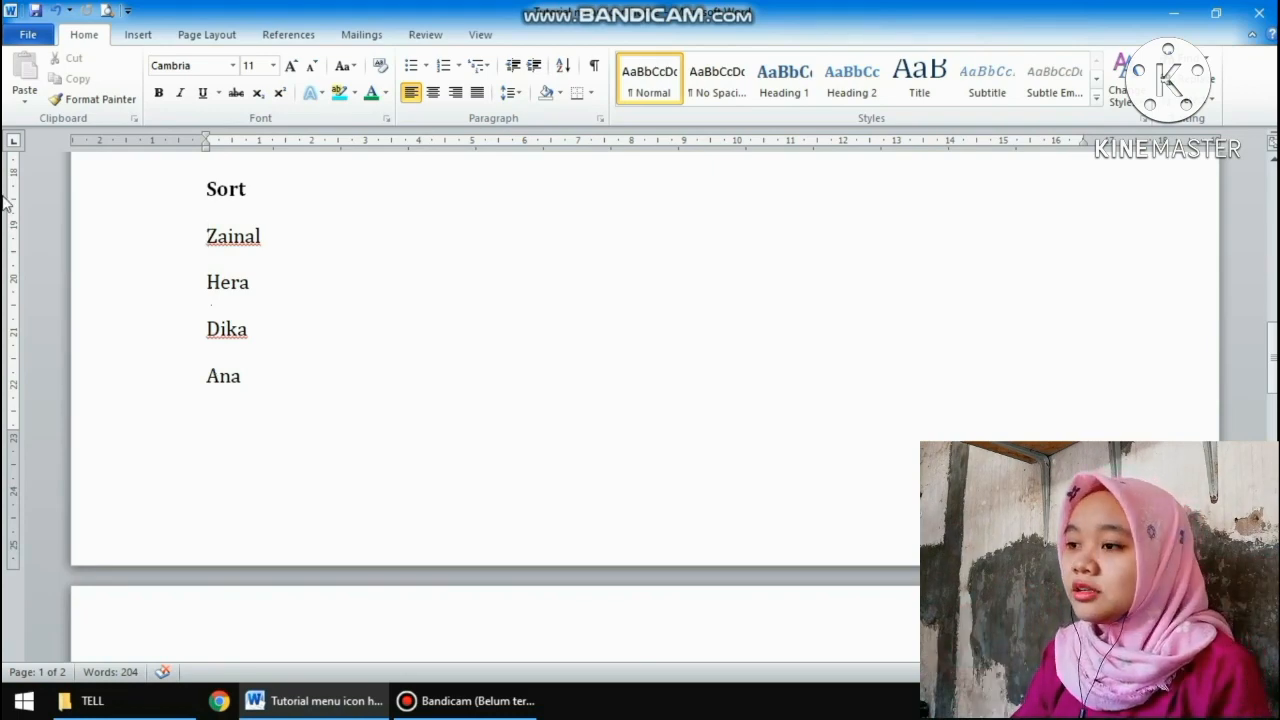
{"action": "left_click", "coordinate": [360, 375]}
- Justify the two paragraphs under the Decrease Indent, Increase Indent heading
{"action": "scroll", "coordinate": [362, 375], "scroll_direction": "down", "scroll_amount": 3}
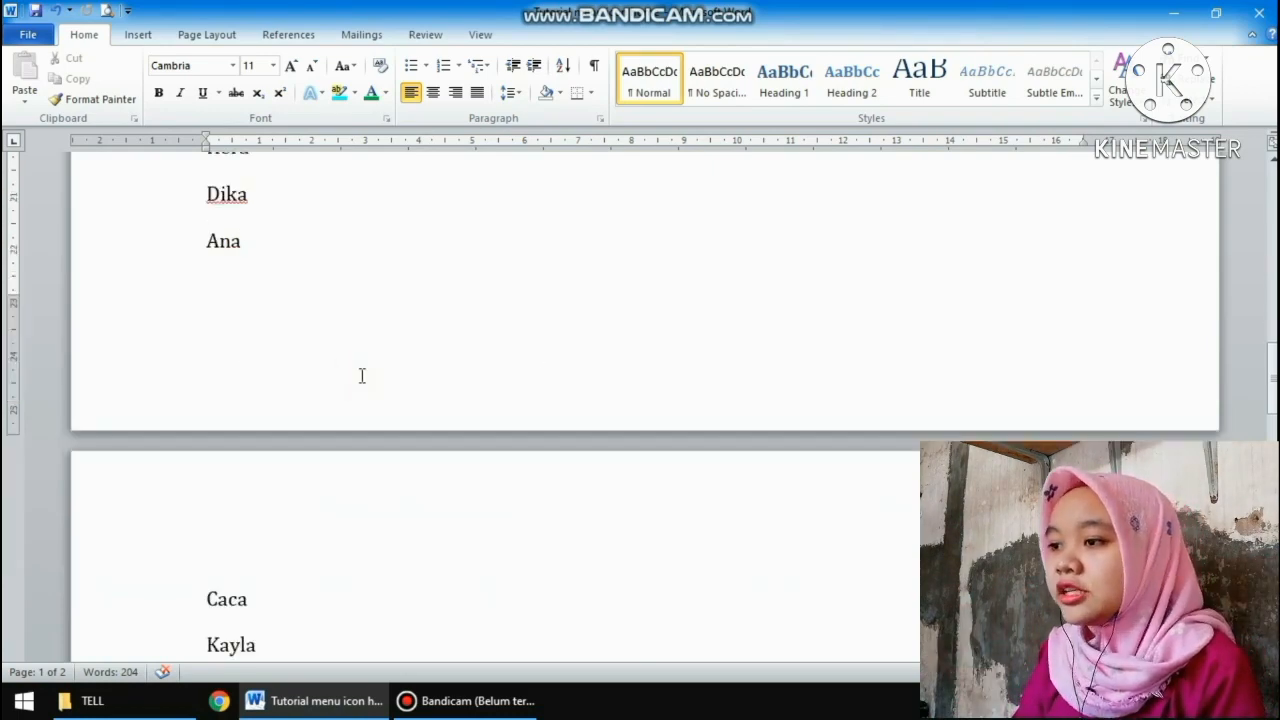
{"action": "scroll", "coordinate": [362, 375], "scroll_direction": "down", "scroll_amount": 6}
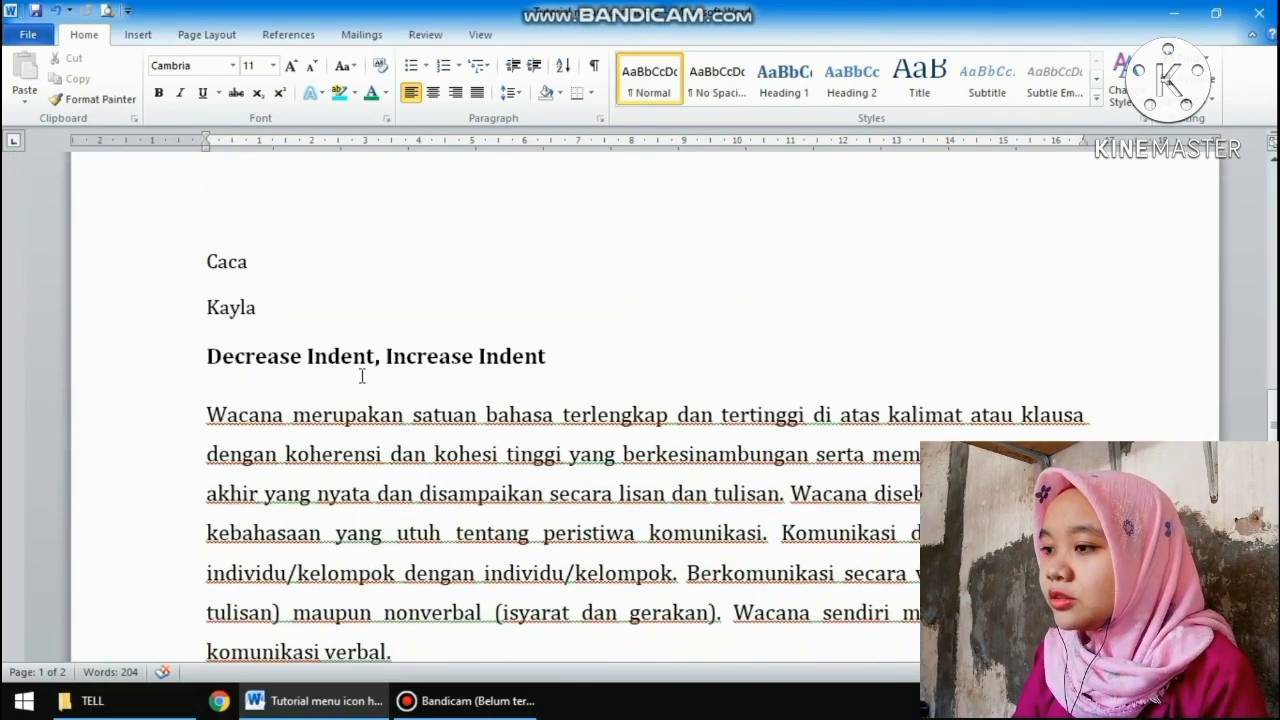
{"action": "scroll", "coordinate": [362, 375], "scroll_direction": "down", "scroll_amount": 3}
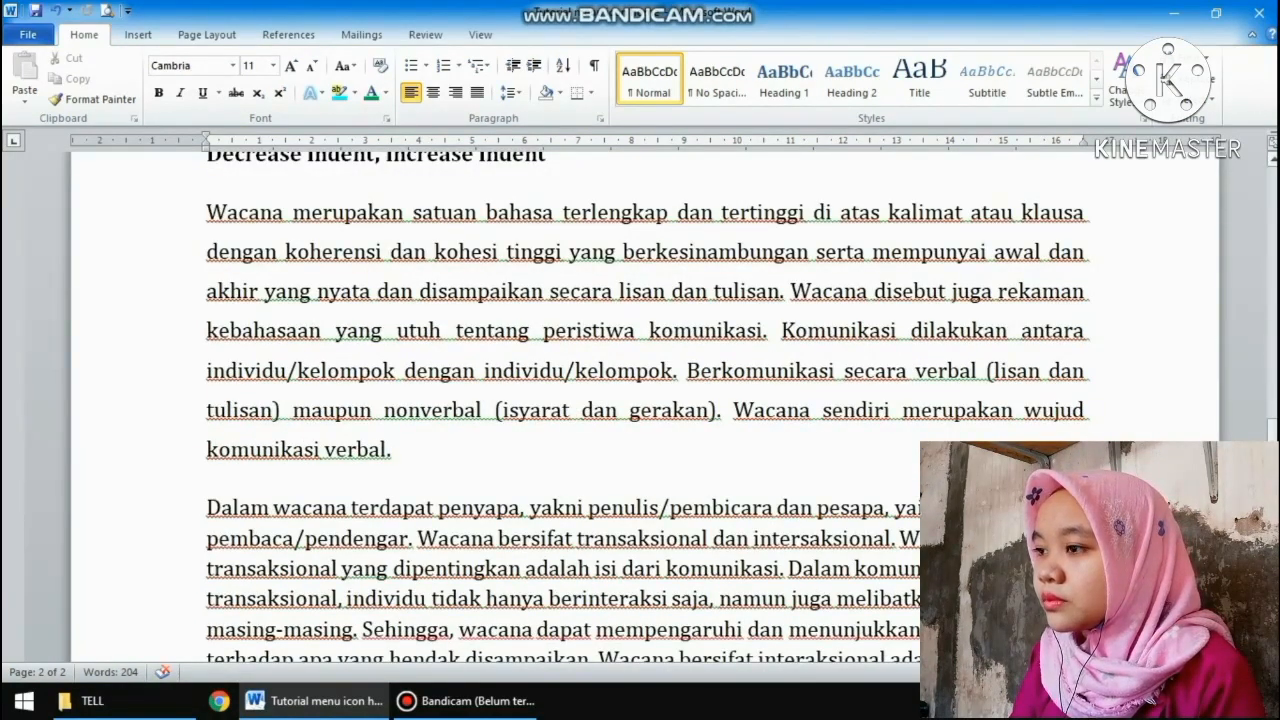
{"action": "scroll", "coordinate": [954, 174], "scroll_direction": "up", "scroll_amount": 1}
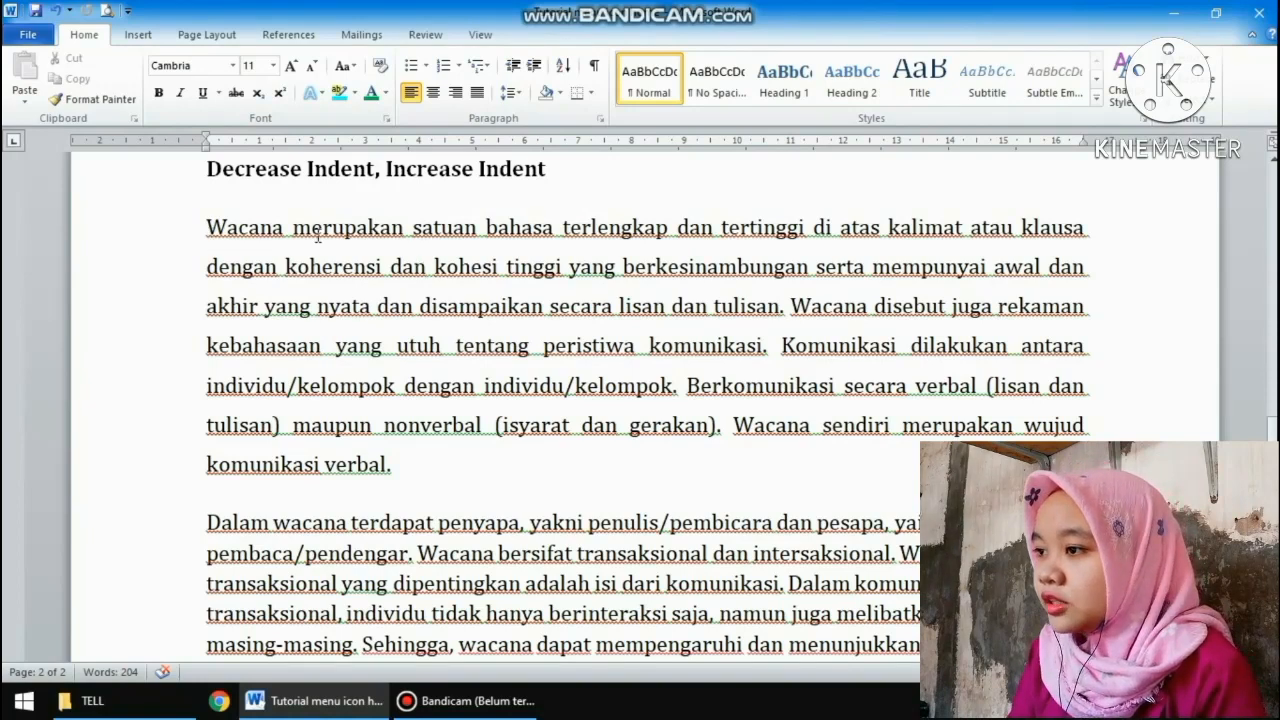
{"action": "left_click_drag", "start_coordinate": [209, 226], "coordinate": [401, 458]}
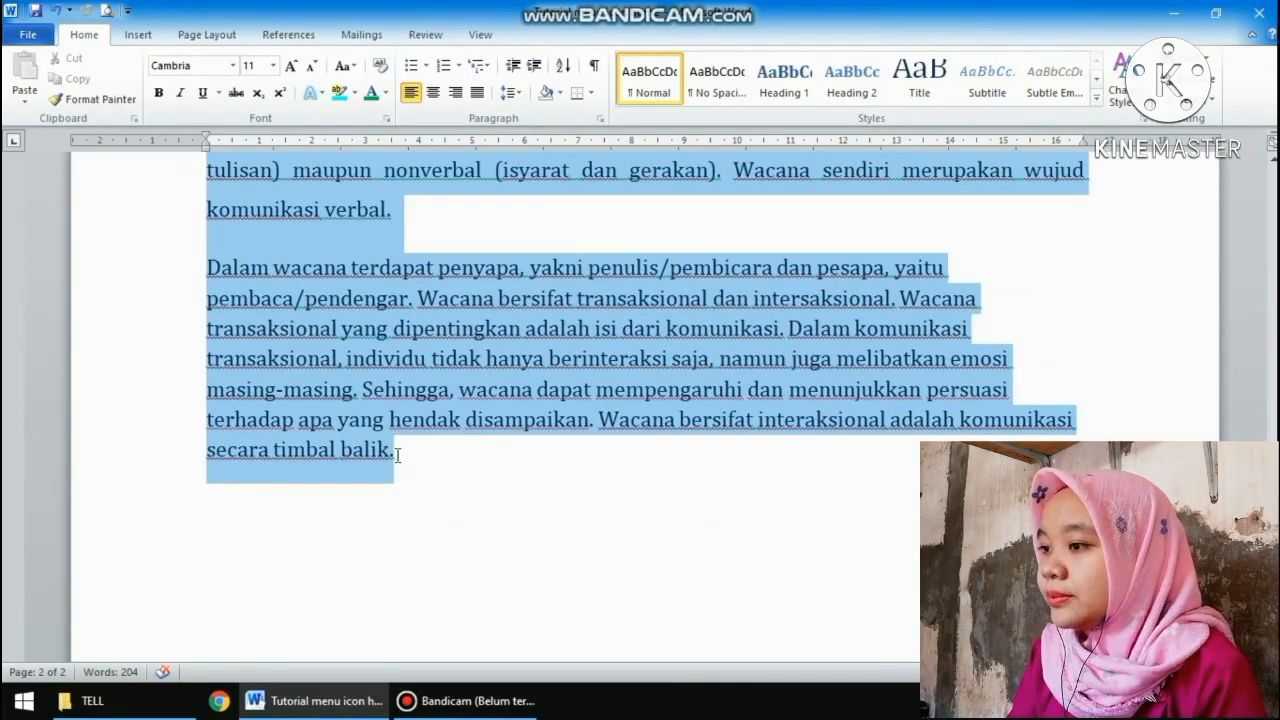
{"action": "scroll", "coordinate": [589, 403], "scroll_direction": "up", "scroll_amount": 2}
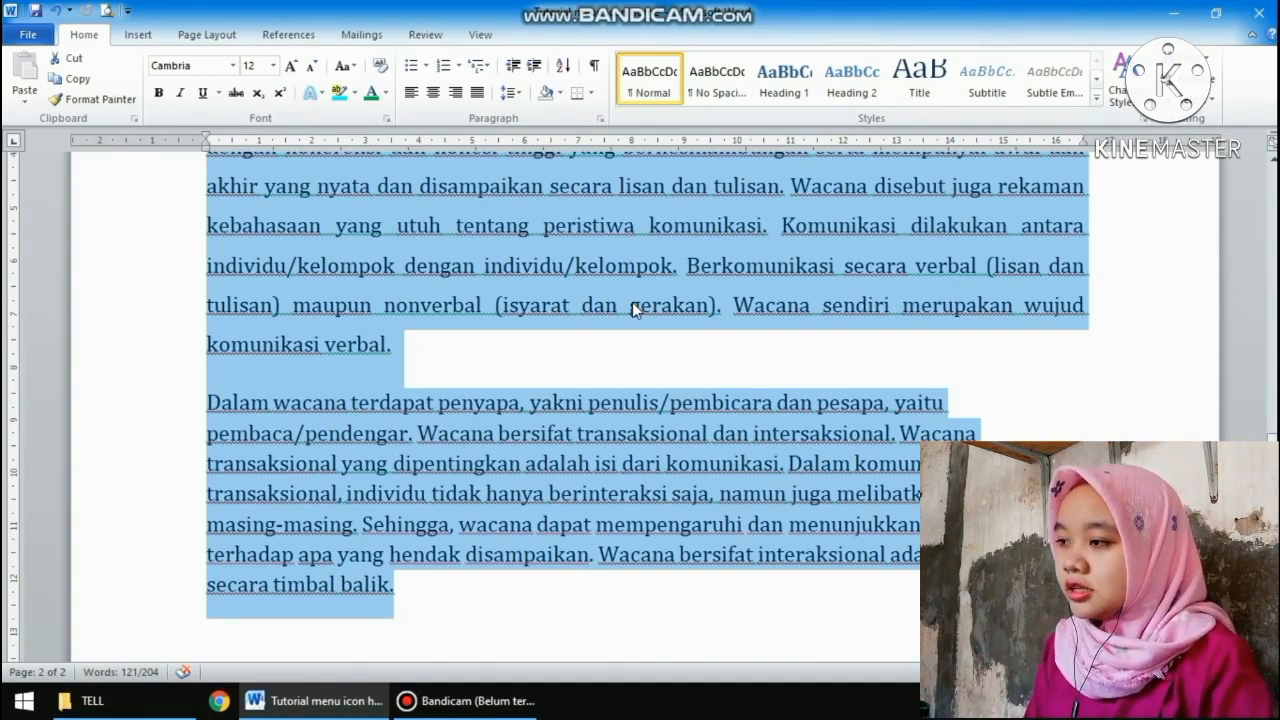
{"action": "key", "text": "ctrl+j"}
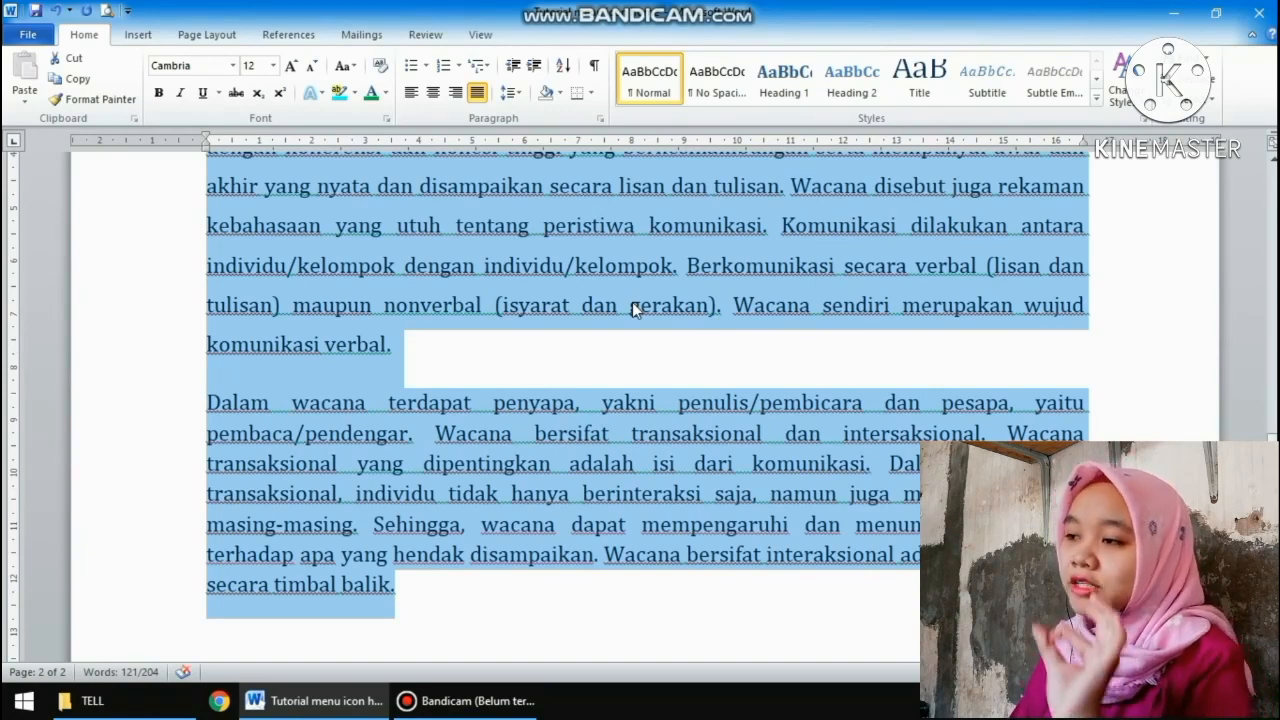
- Set the line spacing of the two paragraphs under the Decrease Indent, Increase Indent heading to 1.5
{"action": "left_click", "coordinate": [517, 99]}
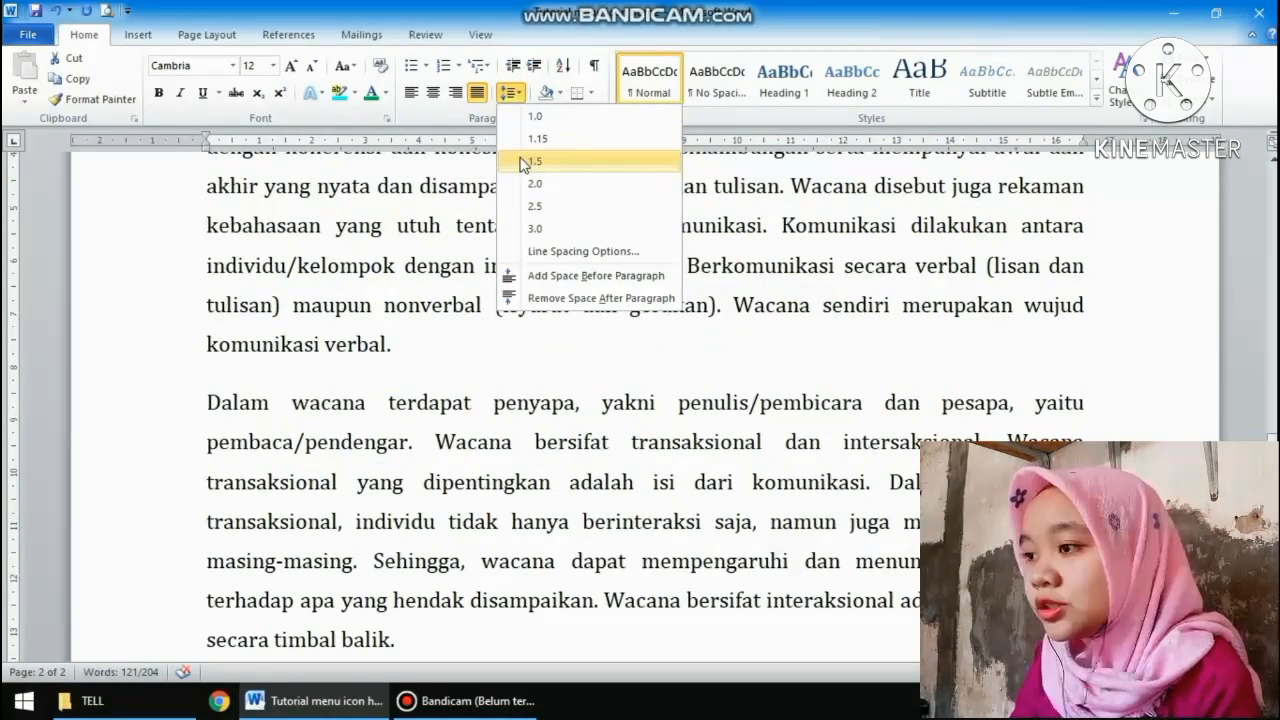
{"action": "left_click", "coordinate": [524, 161]}
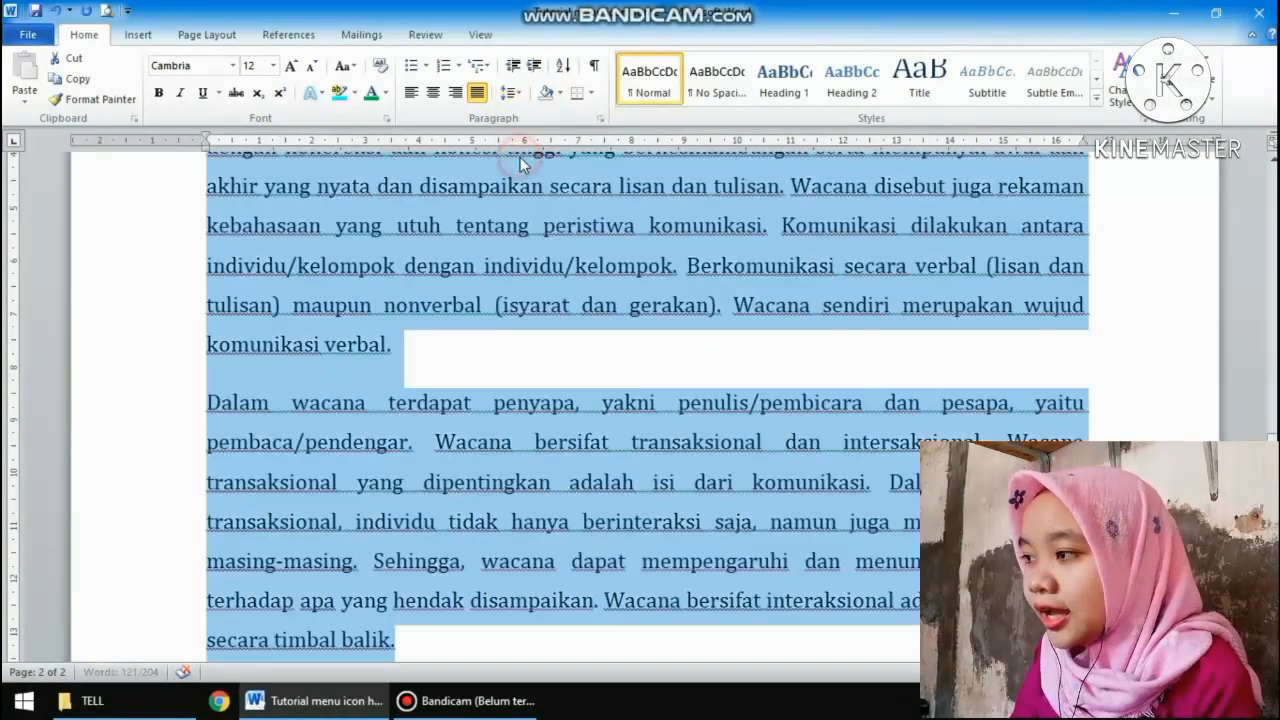
{"action": "left_click", "coordinate": [540, 306]}
{"action": "scroll", "coordinate": [506, 378], "scroll_direction": "up", "scroll_amount": 3}
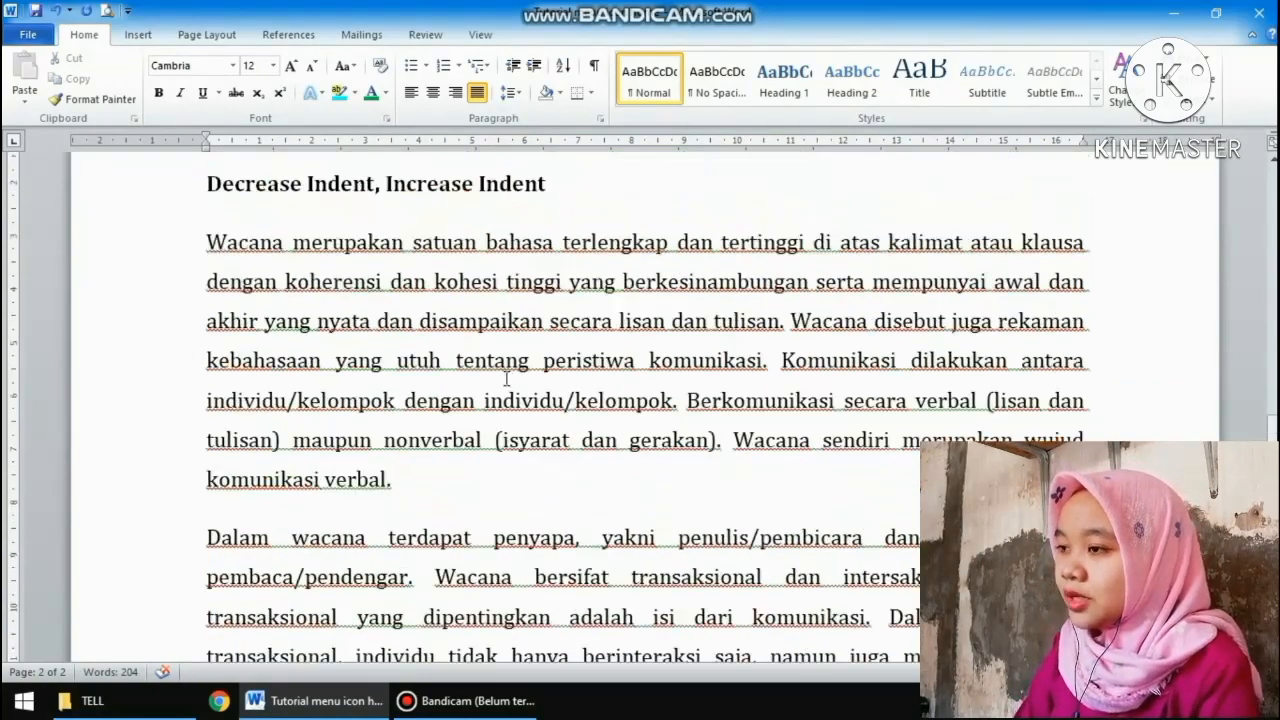
- Increase the indent of the first paragraph under the Decrease Indent, Increase Indent heading by one level
{"action": "scroll", "coordinate": [506, 378], "scroll_direction": "down", "scroll_amount": 1}
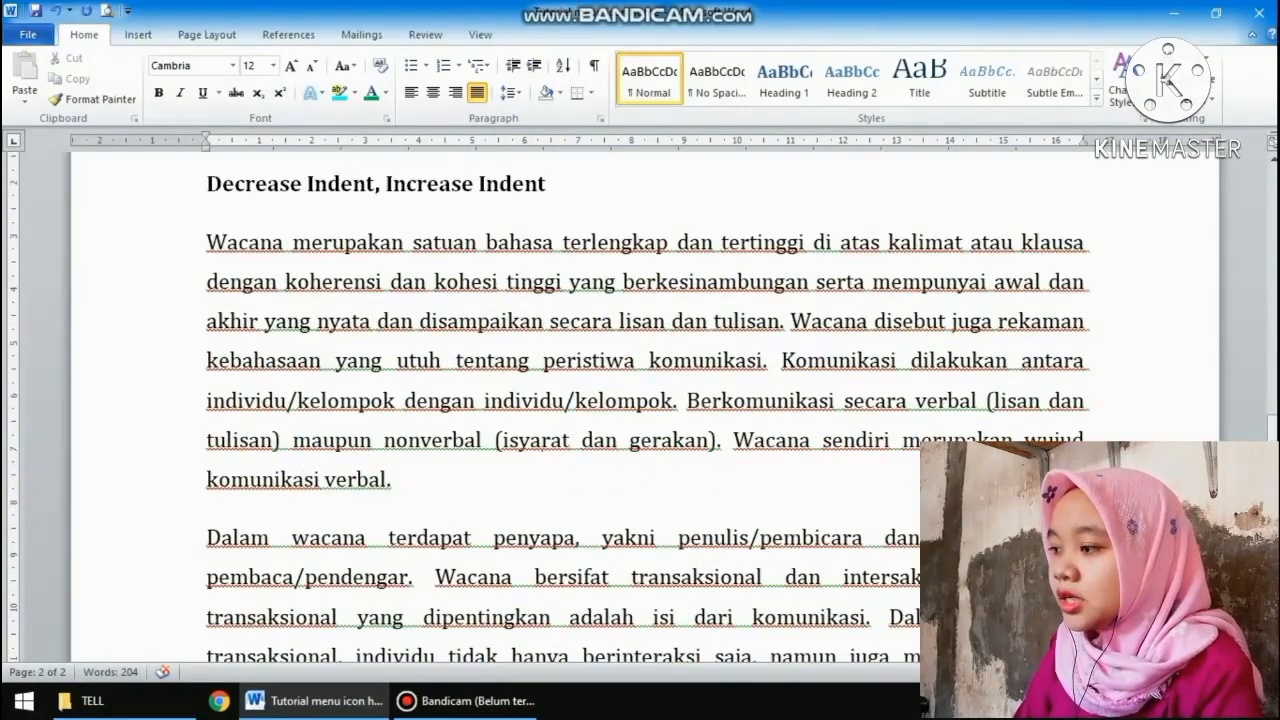
{"action": "scroll", "coordinate": [640, 400], "scroll_direction": "down", "scroll_amount": 1, "text": "ctrl"}
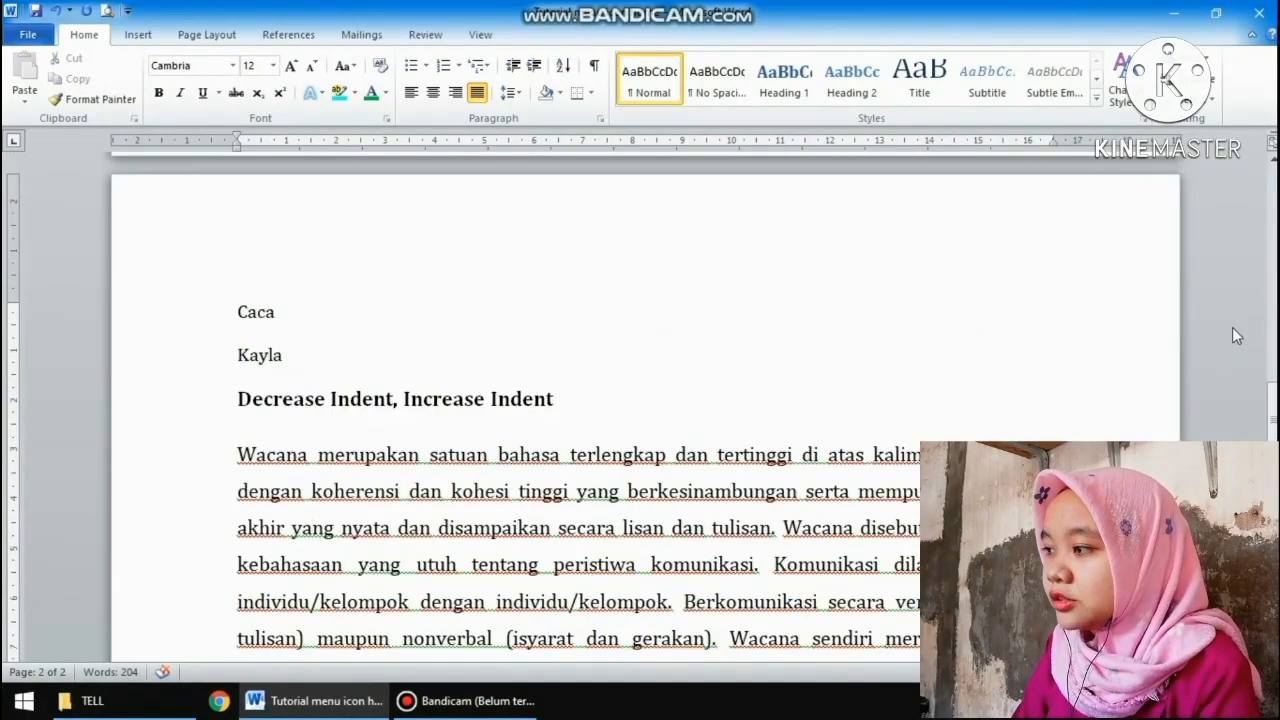
{"action": "scroll", "coordinate": [1202, 331], "scroll_direction": "down", "scroll_amount": 4}
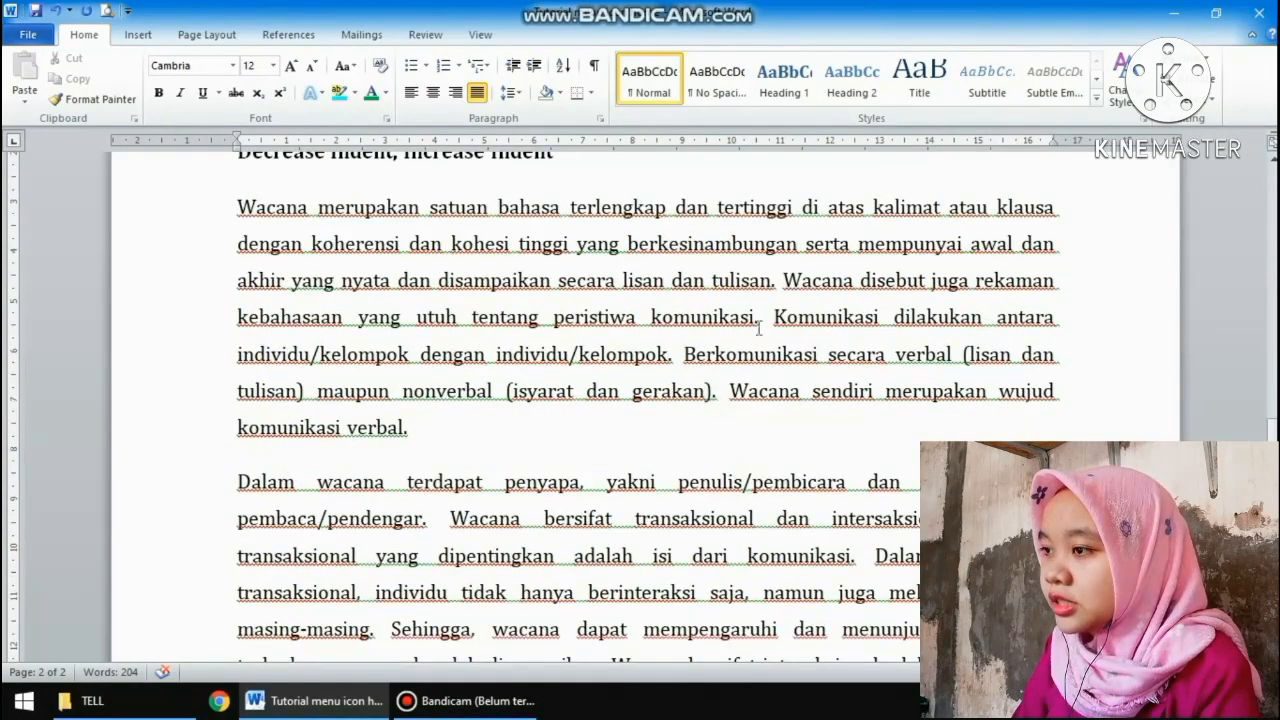
{"action": "scroll", "coordinate": [722, 331], "scroll_direction": "up", "scroll_amount": 1}
{"action": "scroll", "coordinate": [722, 331], "scroll_direction": "down", "scroll_amount": 3}
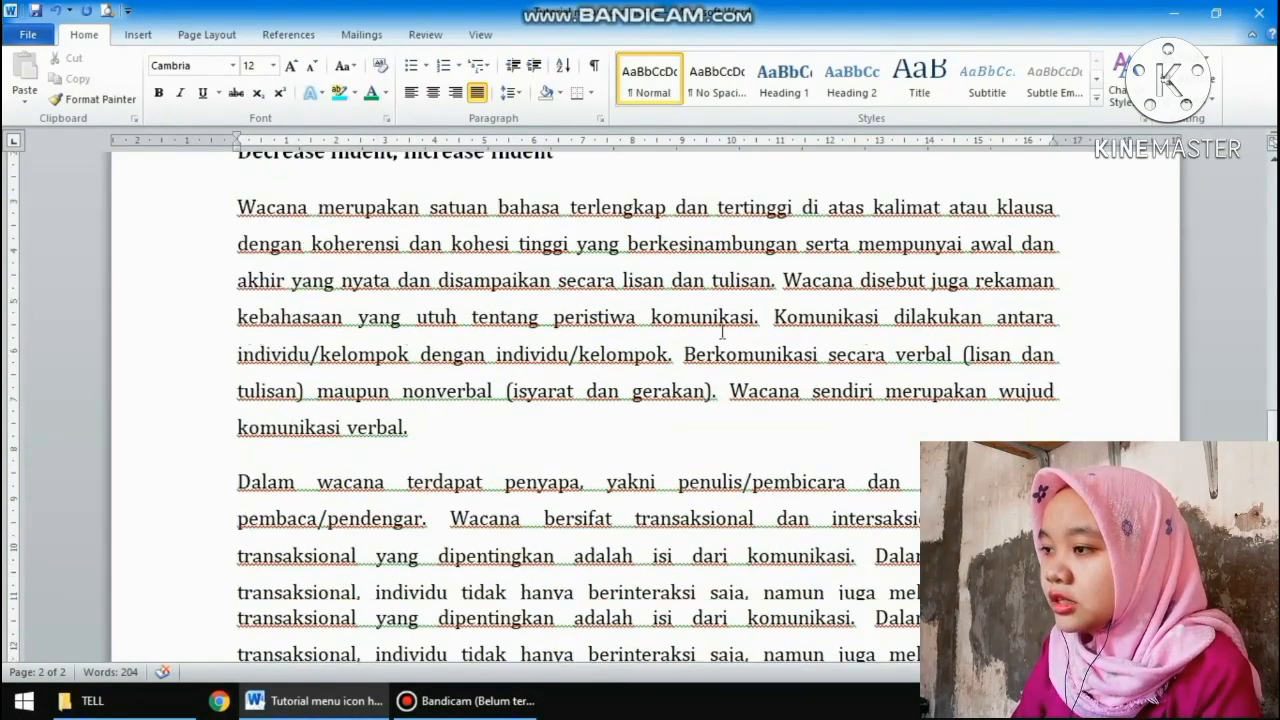
{"action": "scroll", "coordinate": [722, 331], "scroll_direction": "up", "scroll_amount": 2}
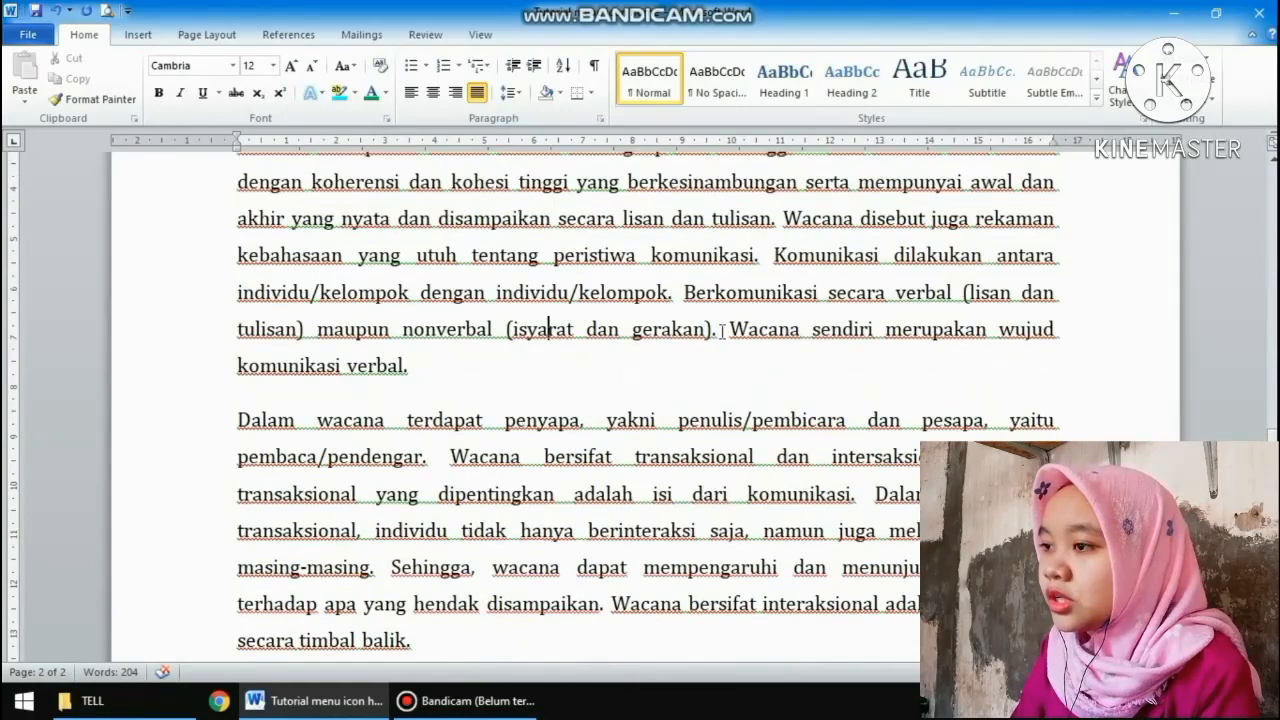
{"action": "scroll", "coordinate": [722, 331], "scroll_direction": "up", "scroll_amount": 1}
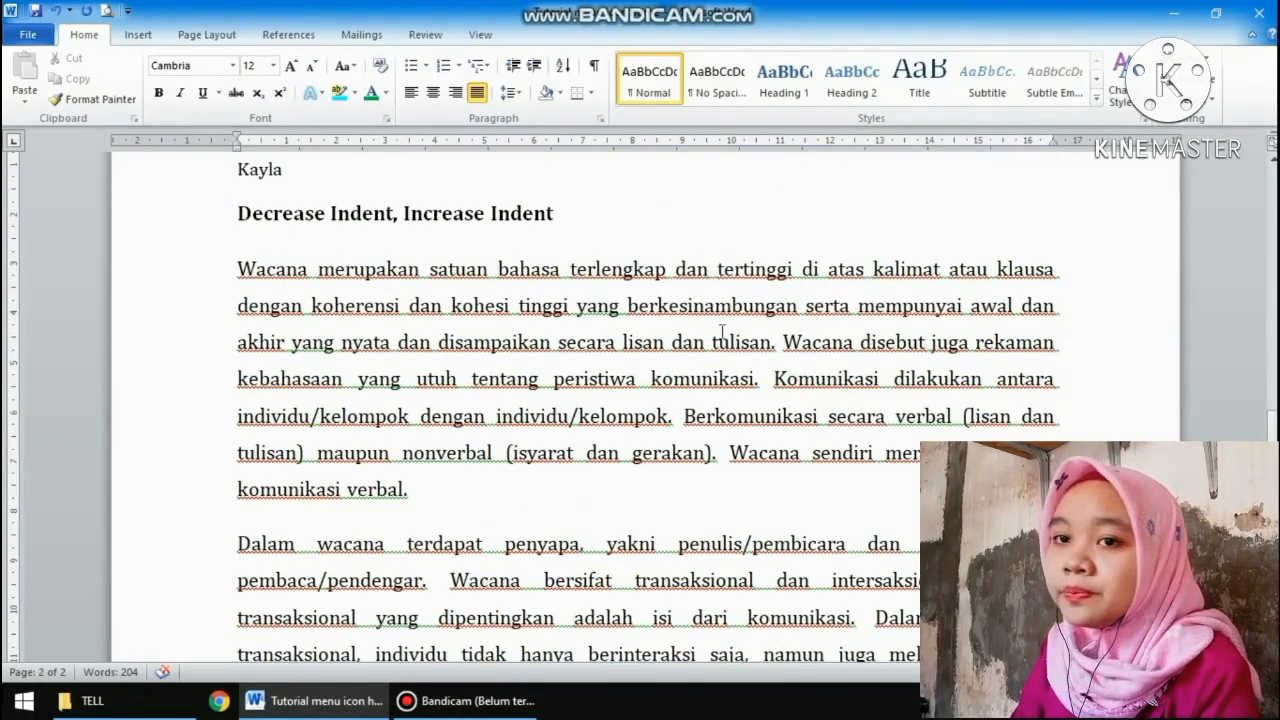
{"action": "left_click", "coordinate": [237, 270]}
{"action": "left_click_drag", "start_coordinate": [237, 270], "coordinate": [320, 513]}
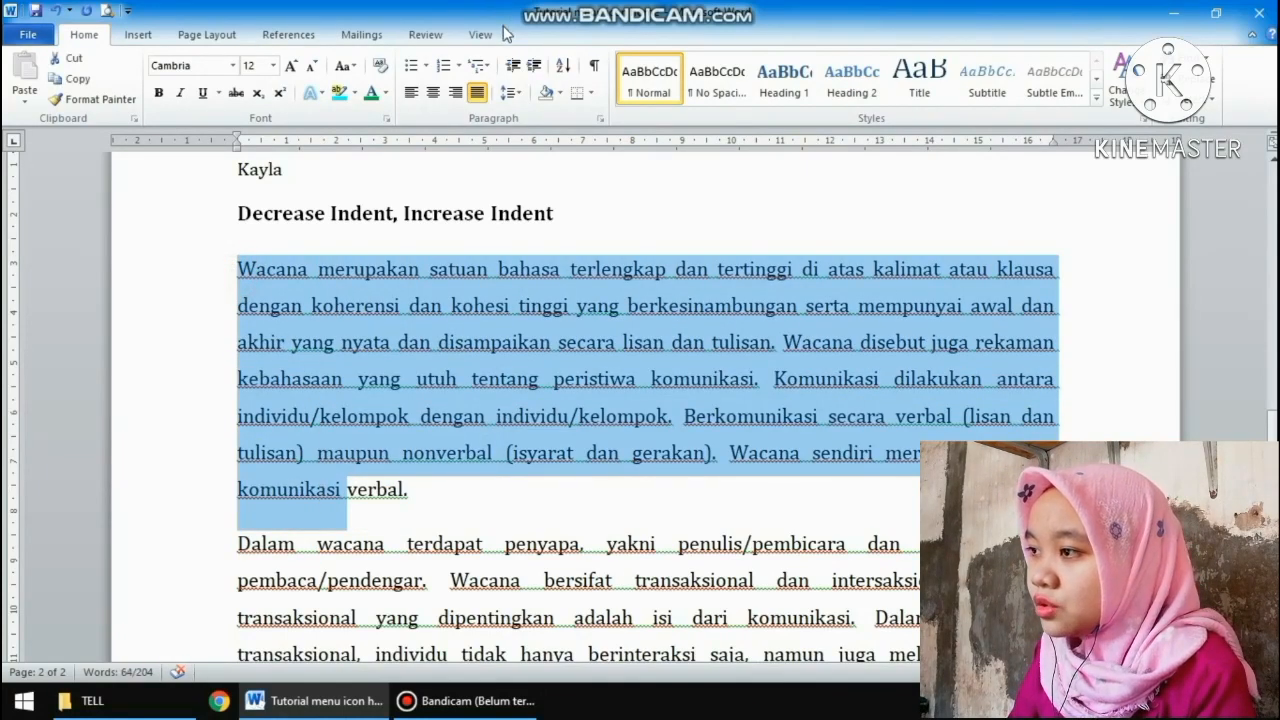
{"action": "left_click", "coordinate": [538, 66]}
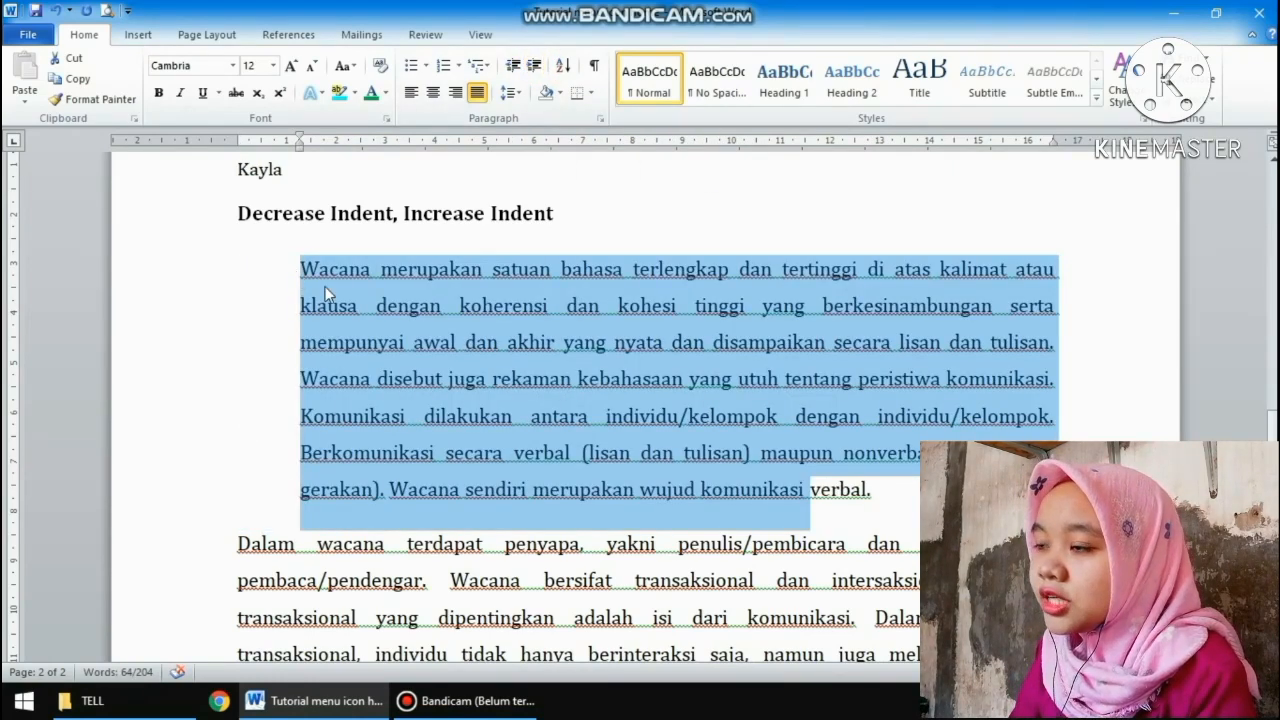
- Decrease the indent of the first paragraph under the Decrease Indent, Increase Indent heading by one level
{"action": "left_click", "coordinate": [512, 68]}
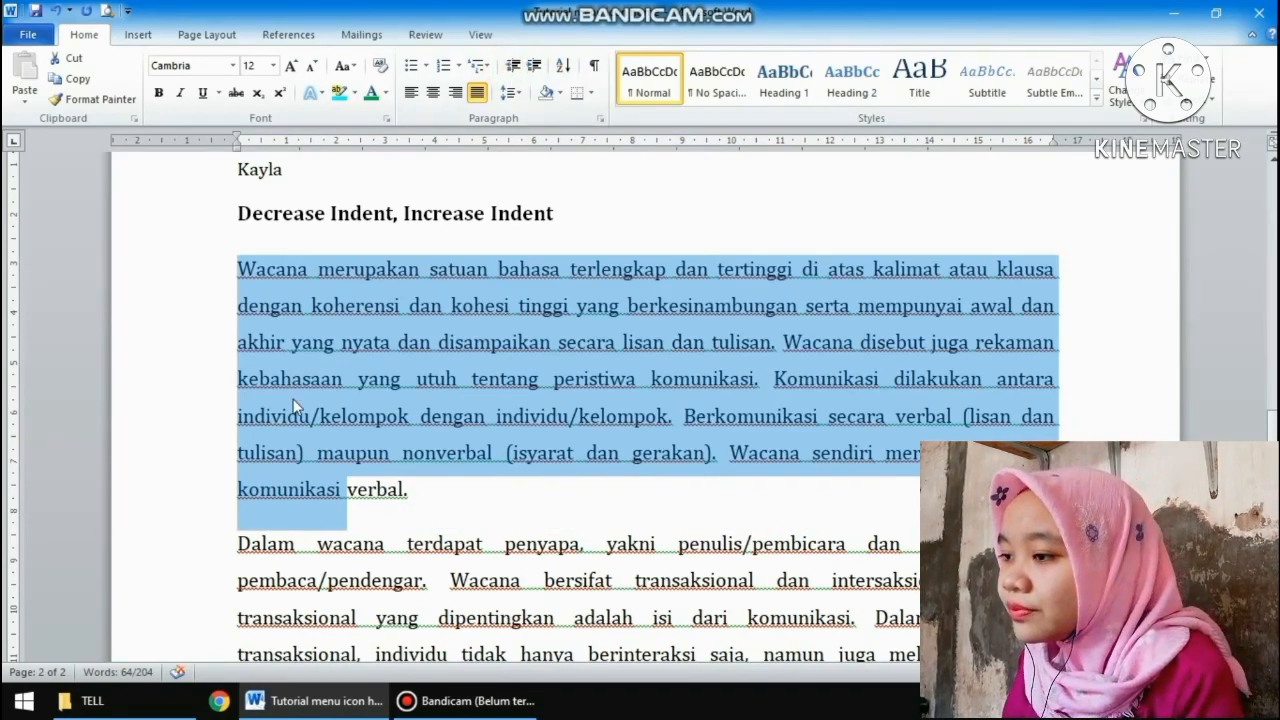
{"action": "scroll", "coordinate": [293, 405], "scroll_direction": "down", "scroll_amount": 1}
{"action": "scroll", "coordinate": [293, 399], "scroll_direction": "down", "scroll_amount": 4}
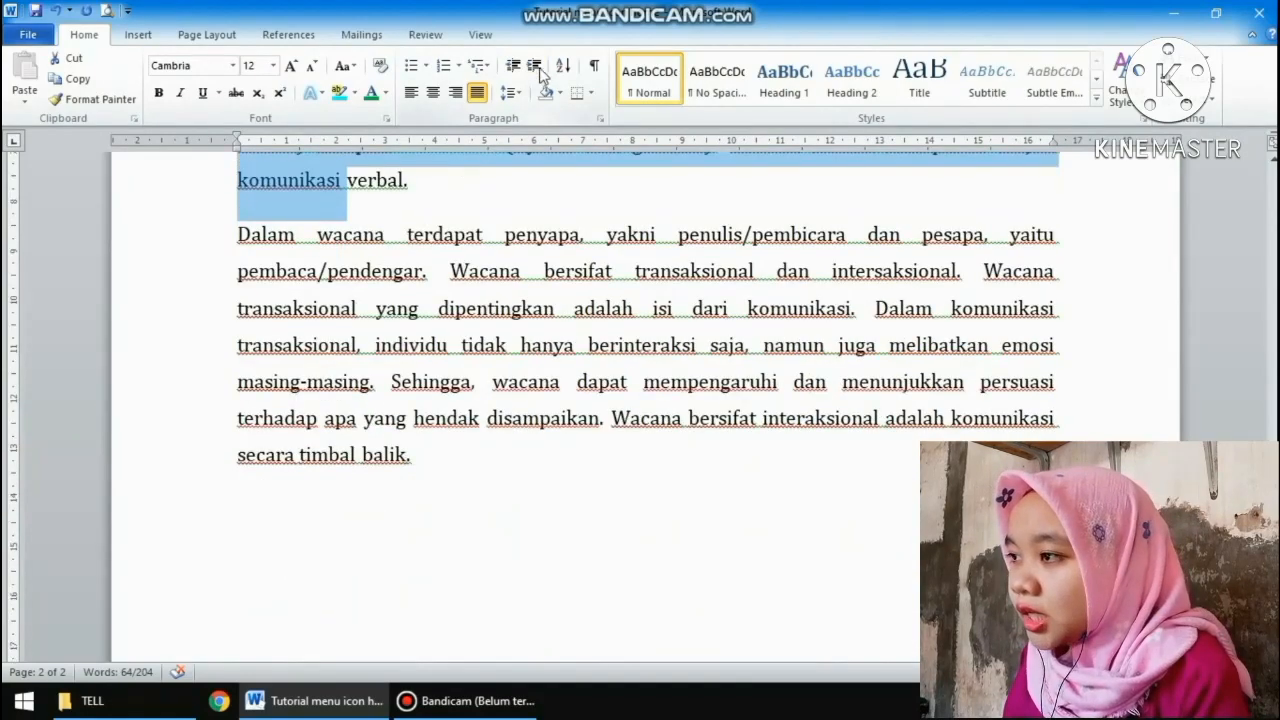
{"action": "left_click", "coordinate": [471, 272]}
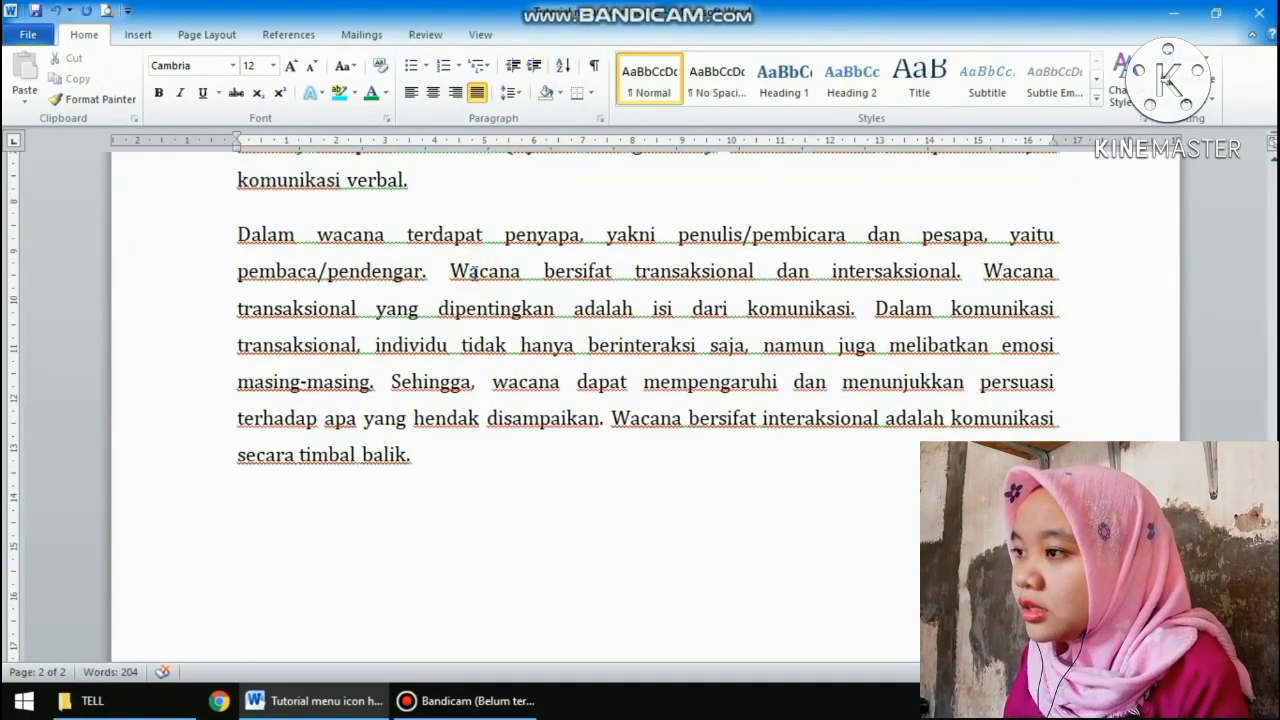
{"action": "scroll", "coordinate": [474, 273], "scroll_direction": "up", "scroll_amount": 2}
{"action": "scroll", "coordinate": [474, 275], "scroll_direction": "up", "scroll_amount": 3}
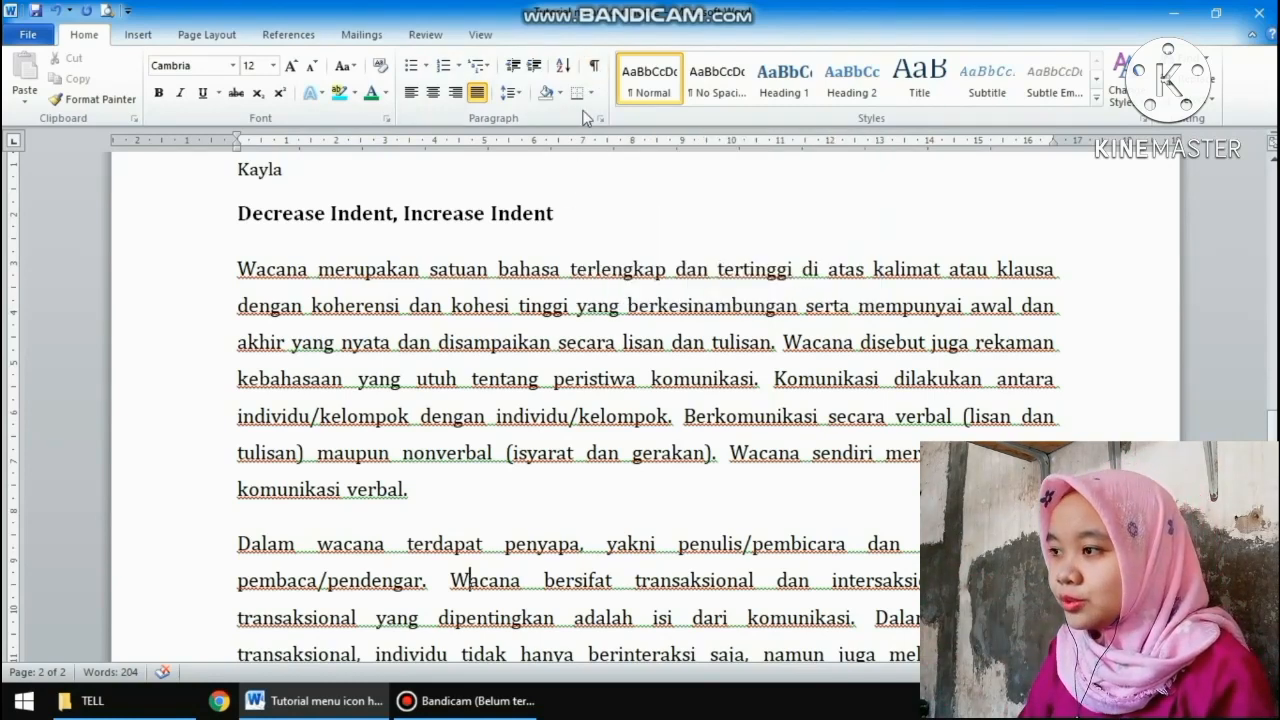
- Show the paragraph marks and hidden formatting symbols, examine them in the indent section, and hide them again
{"action": "left_click", "coordinate": [595, 67]}
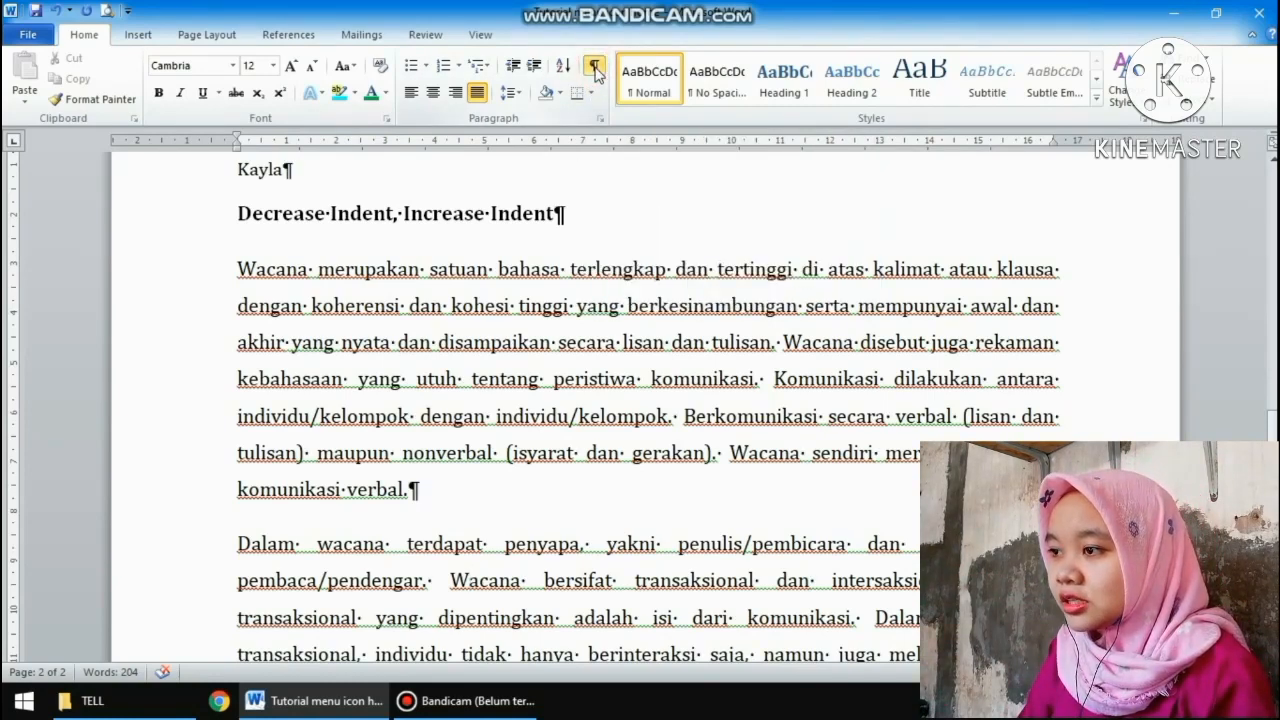
{"action": "left_click", "coordinate": [564, 213]}
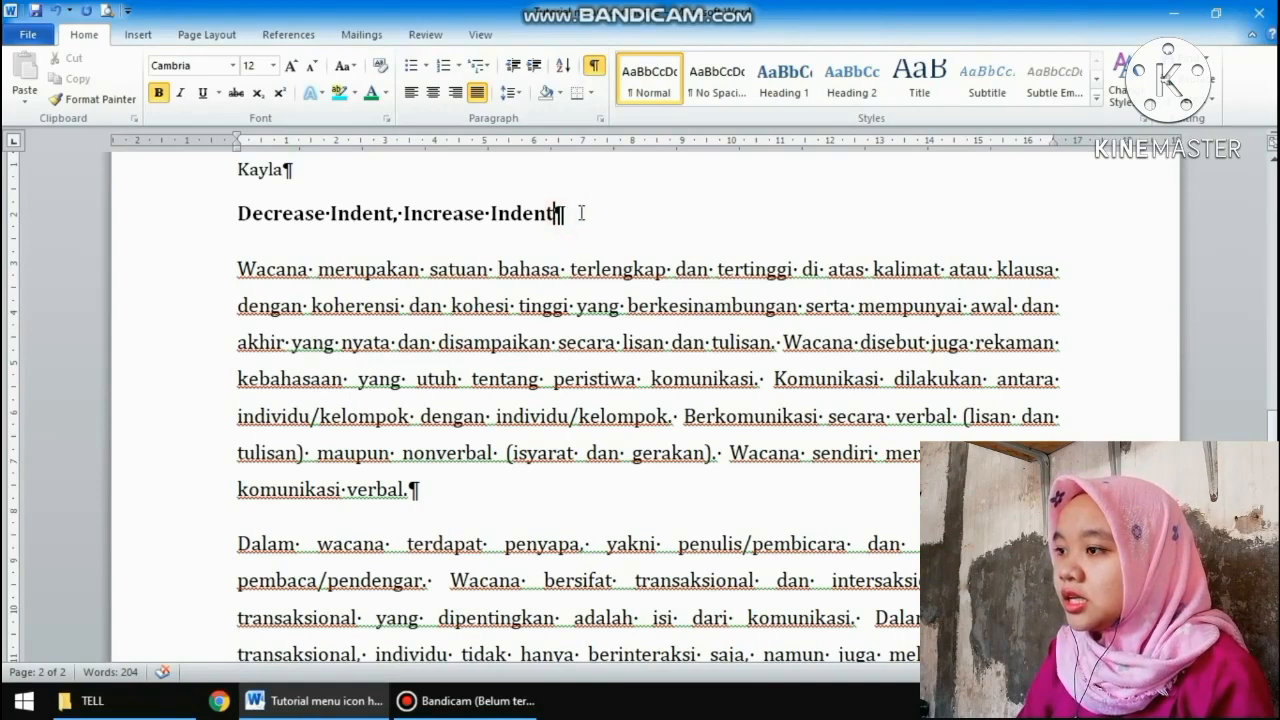
{"action": "left_click", "coordinate": [582, 212]}
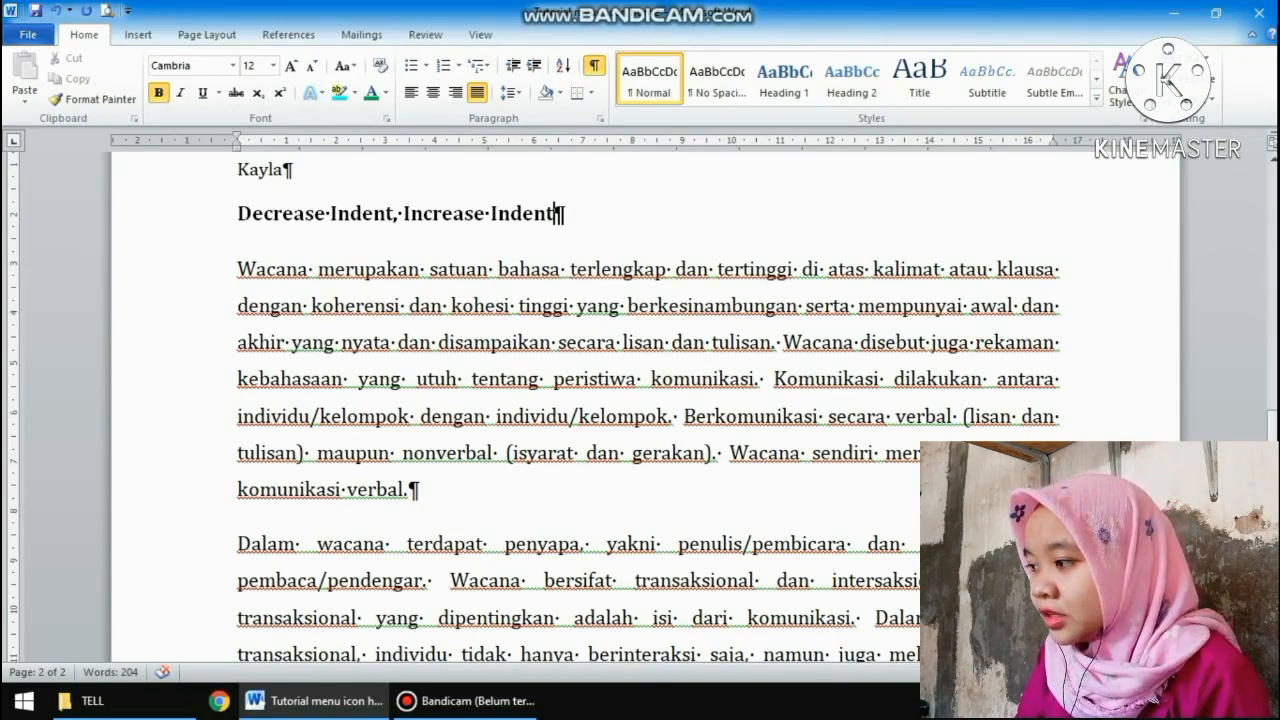
{"action": "scroll", "coordinate": [669, 417], "scroll_direction": "up", "scroll_amount": 1}
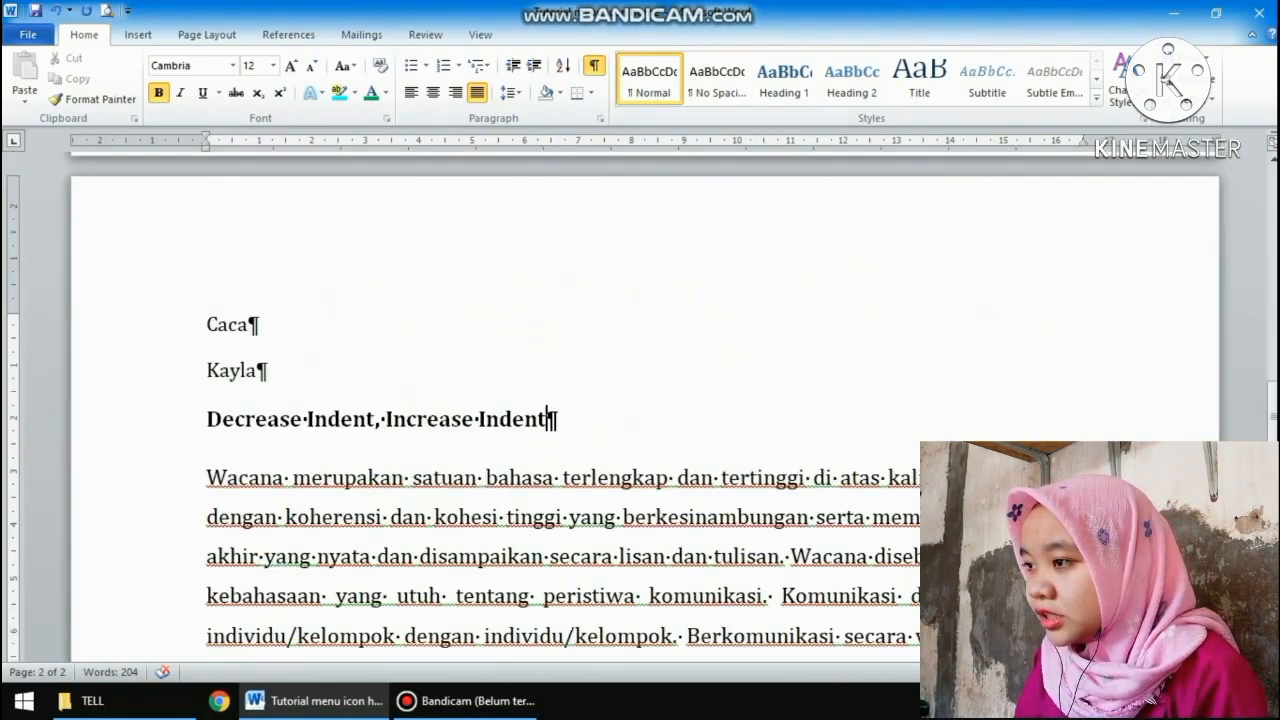
{"action": "left_click", "coordinate": [561, 420]}
{"action": "scroll", "coordinate": [565, 420], "scroll_direction": "down", "scroll_amount": 3}
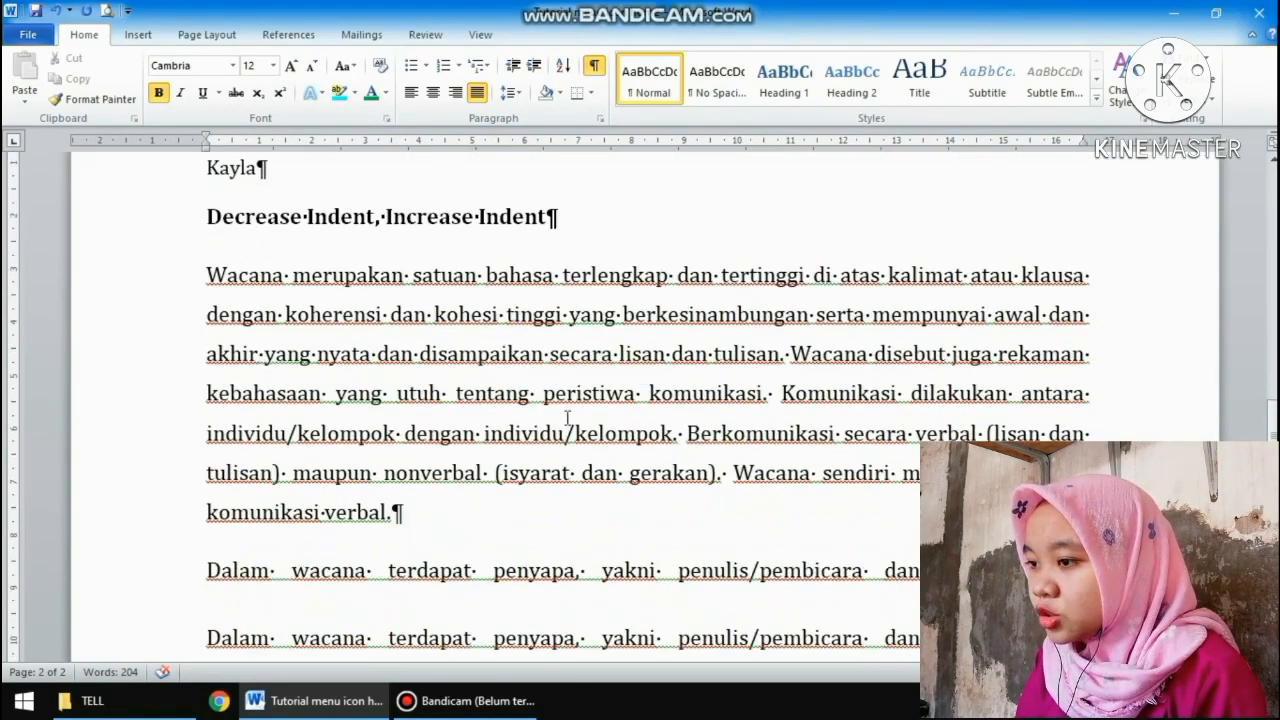
{"action": "scroll", "coordinate": [510, 415], "scroll_direction": "up", "scroll_amount": 1}
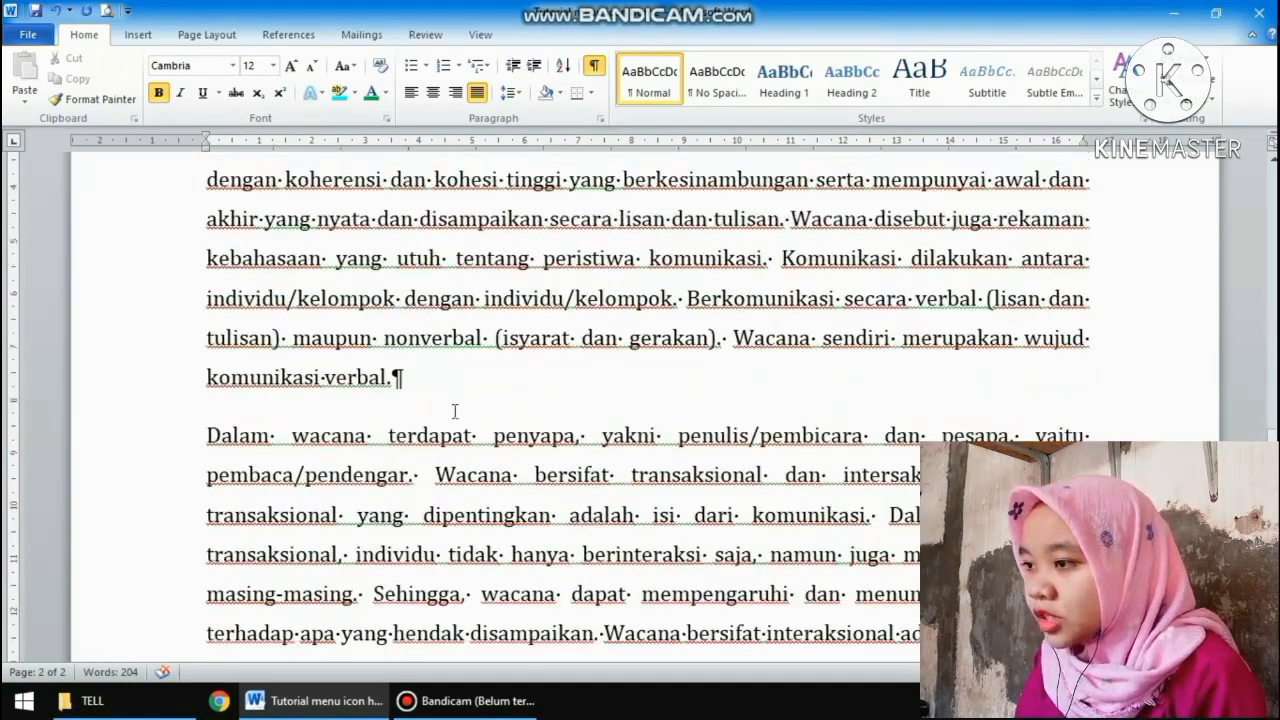
{"action": "left_click", "coordinate": [483, 340]}
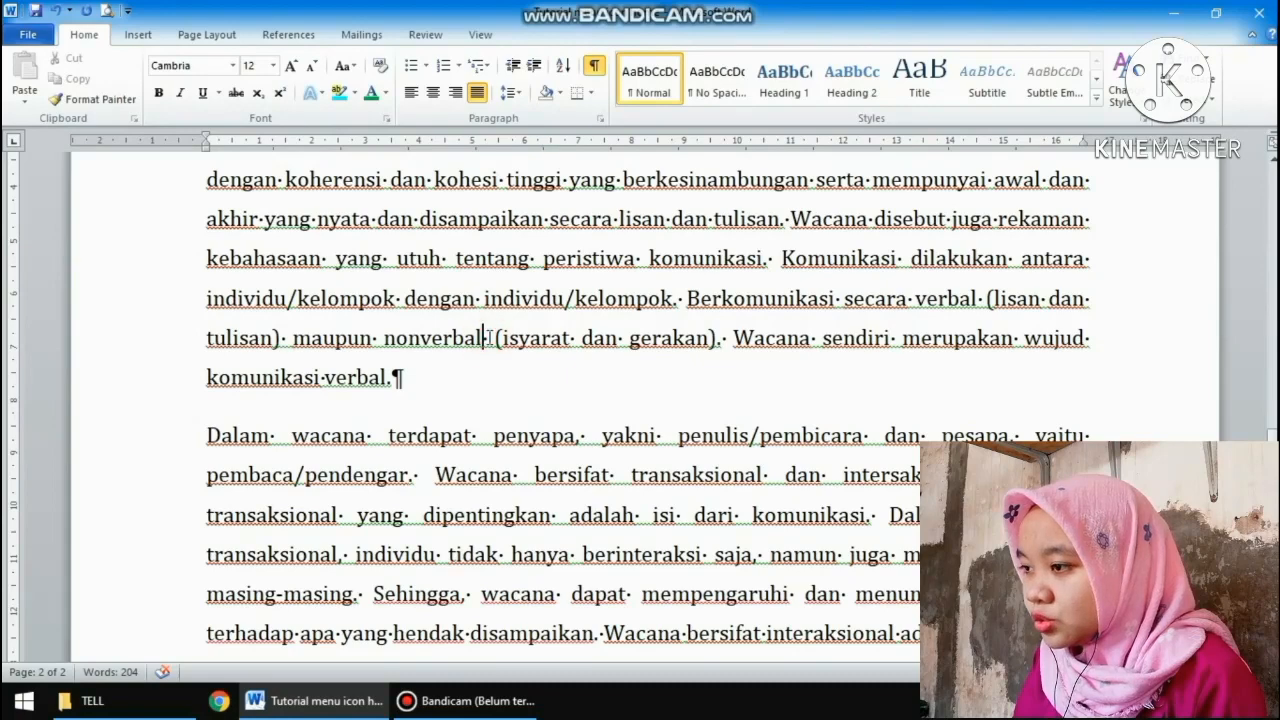
{"action": "scroll", "coordinate": [488, 337], "scroll_direction": "up", "scroll_amount": 4}
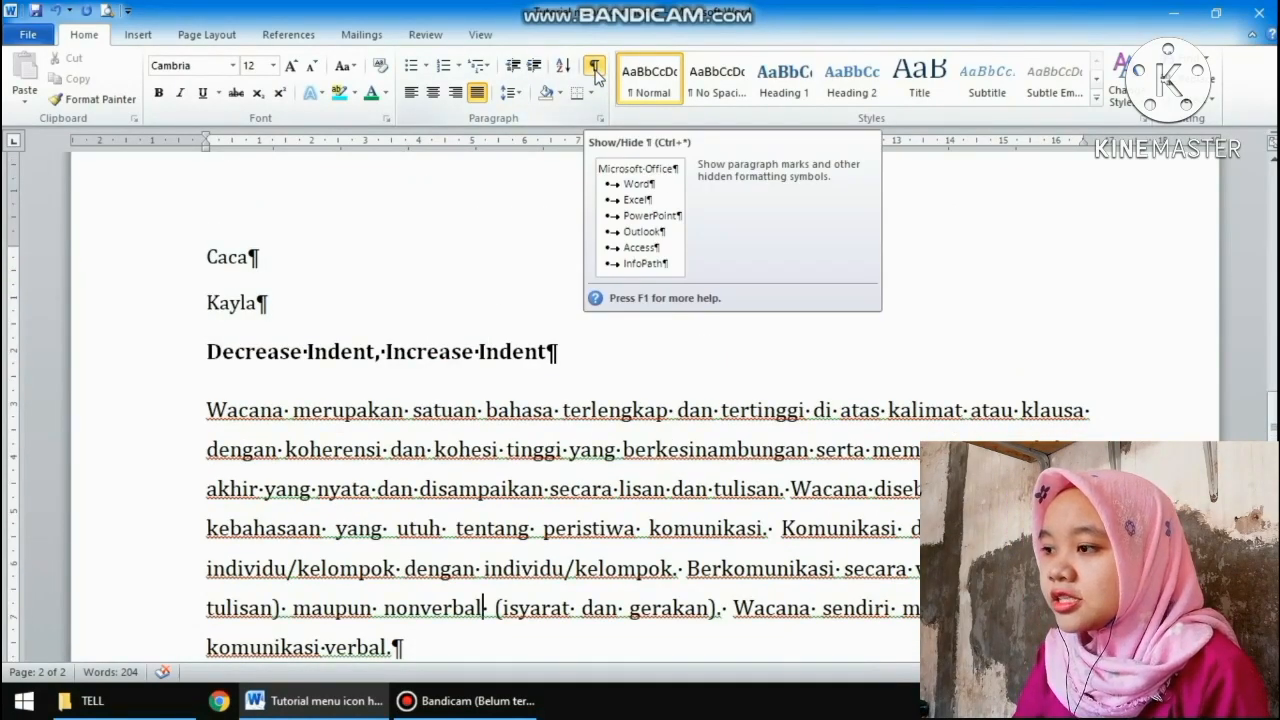
{"action": "left_click", "coordinate": [594, 68]}
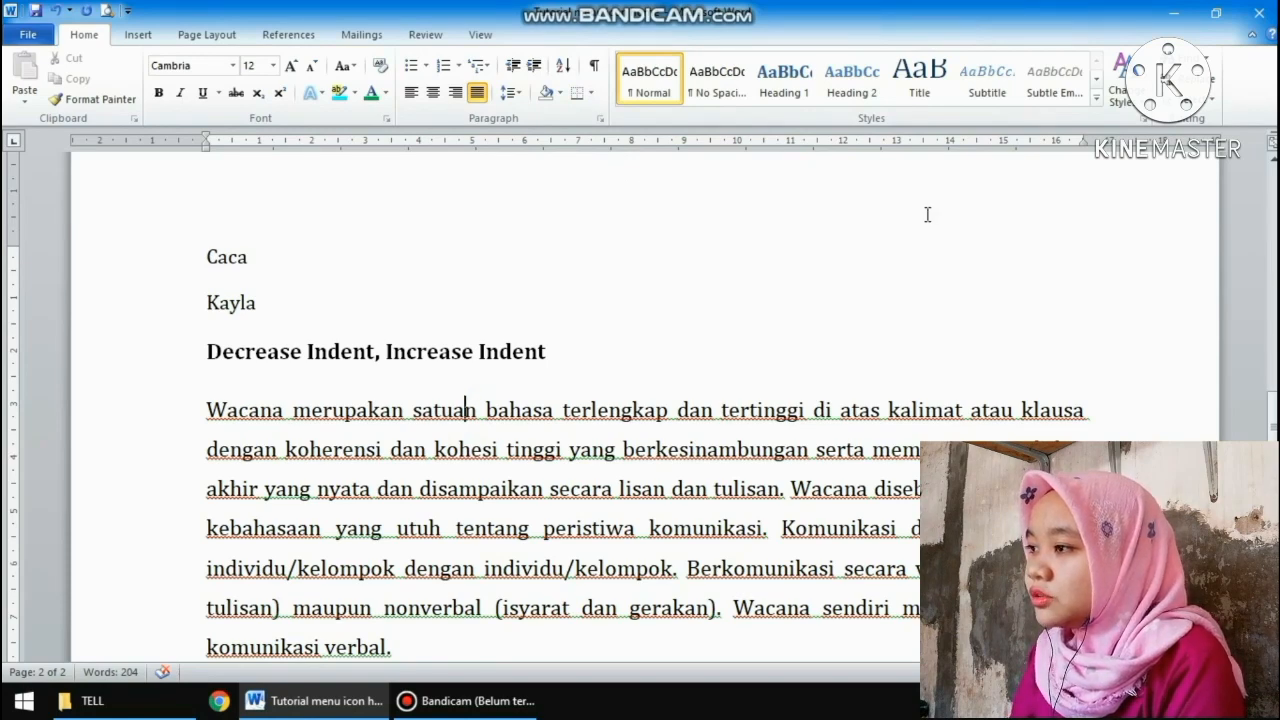
- Try the Heading 1 style on the first paragraph under the Decrease Indent, Increase Indent heading and undo it
{"action": "left_click", "coordinate": [784, 80]}
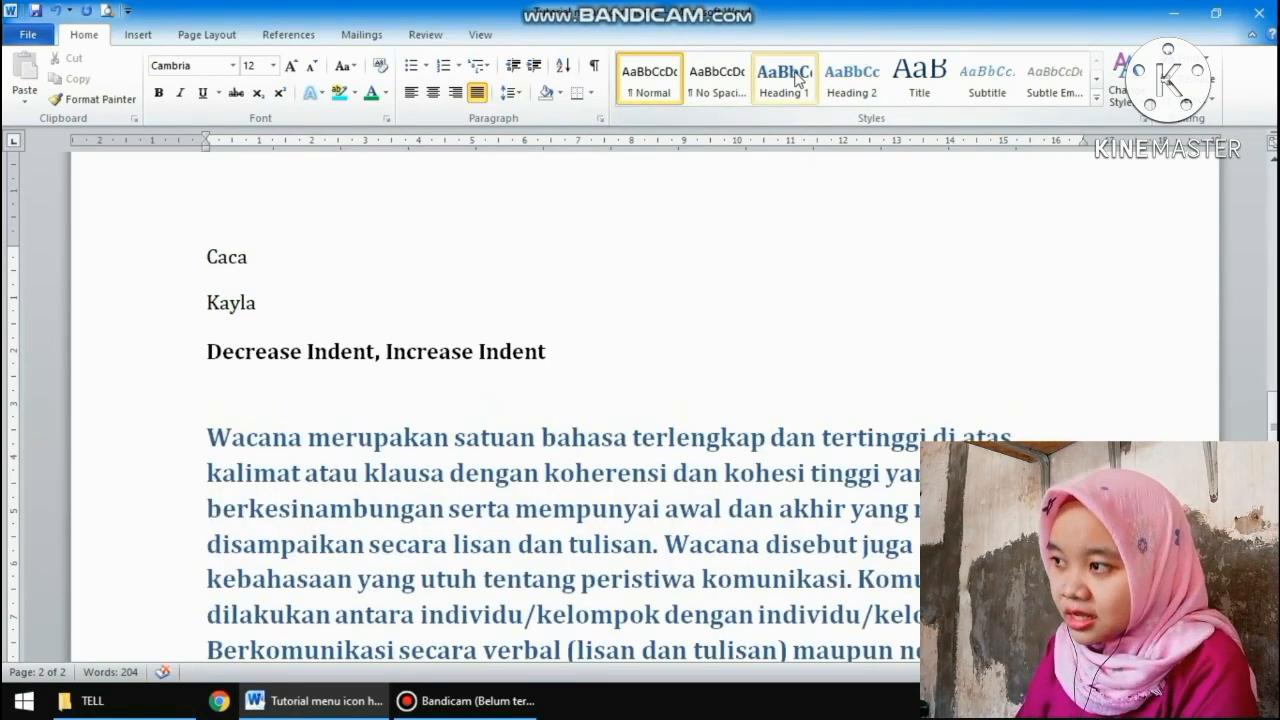
{"action": "key", "text": "ctrl+z"}
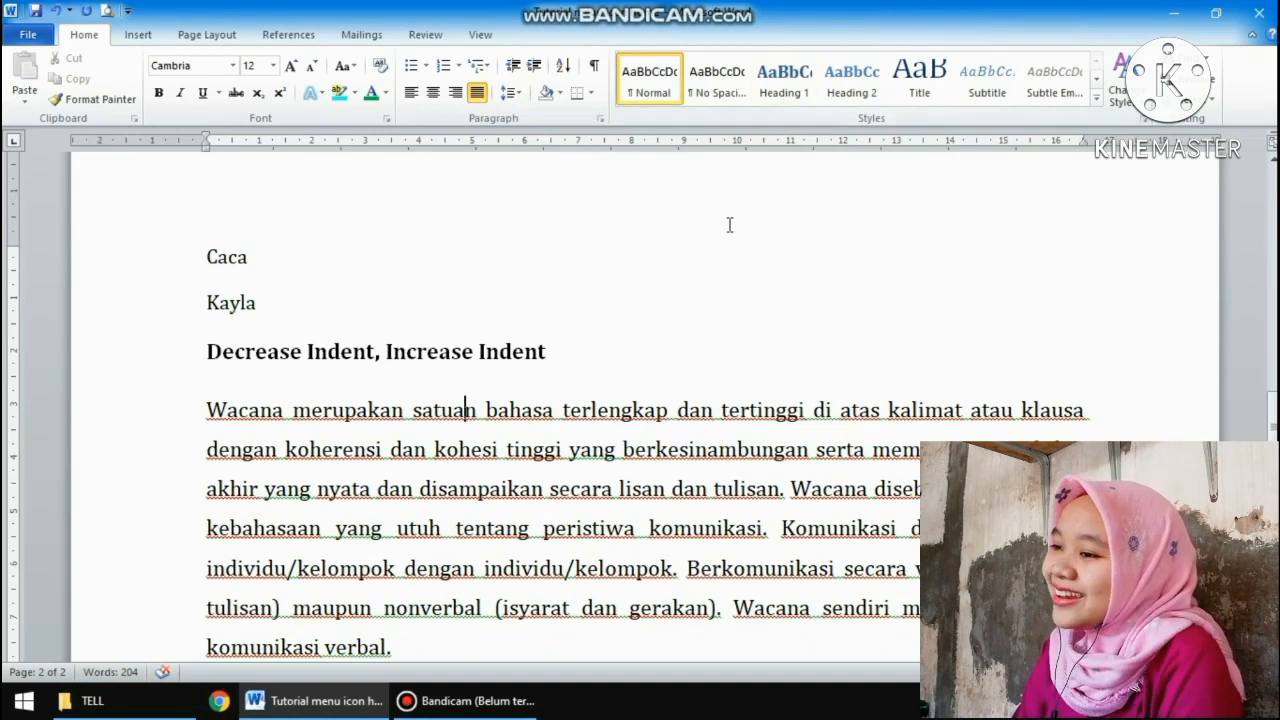
- Apply the Intense Reference style to the whole first paragraph under the Decrease Indent, Increase Indent heading
{"action": "scroll", "coordinate": [721, 247], "scroll_direction": "down", "scroll_amount": 1}
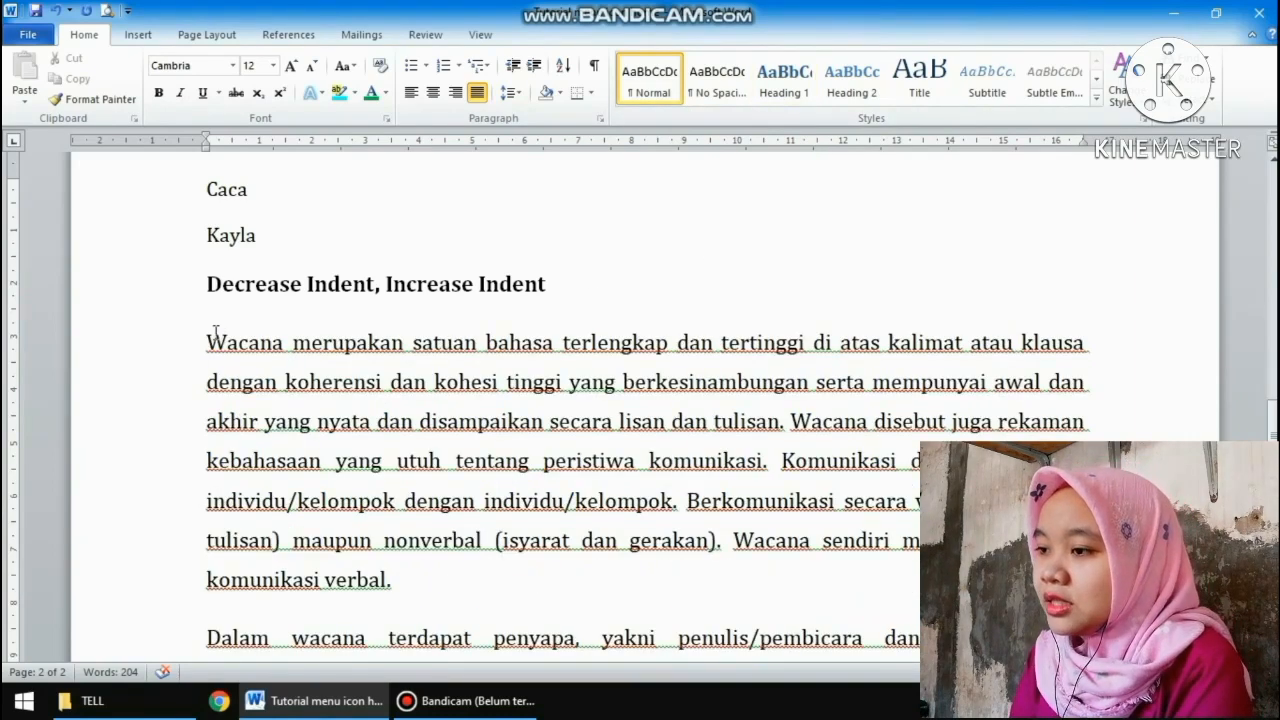
{"action": "left_click_drag", "start_coordinate": [206, 342], "coordinate": [402, 582]}
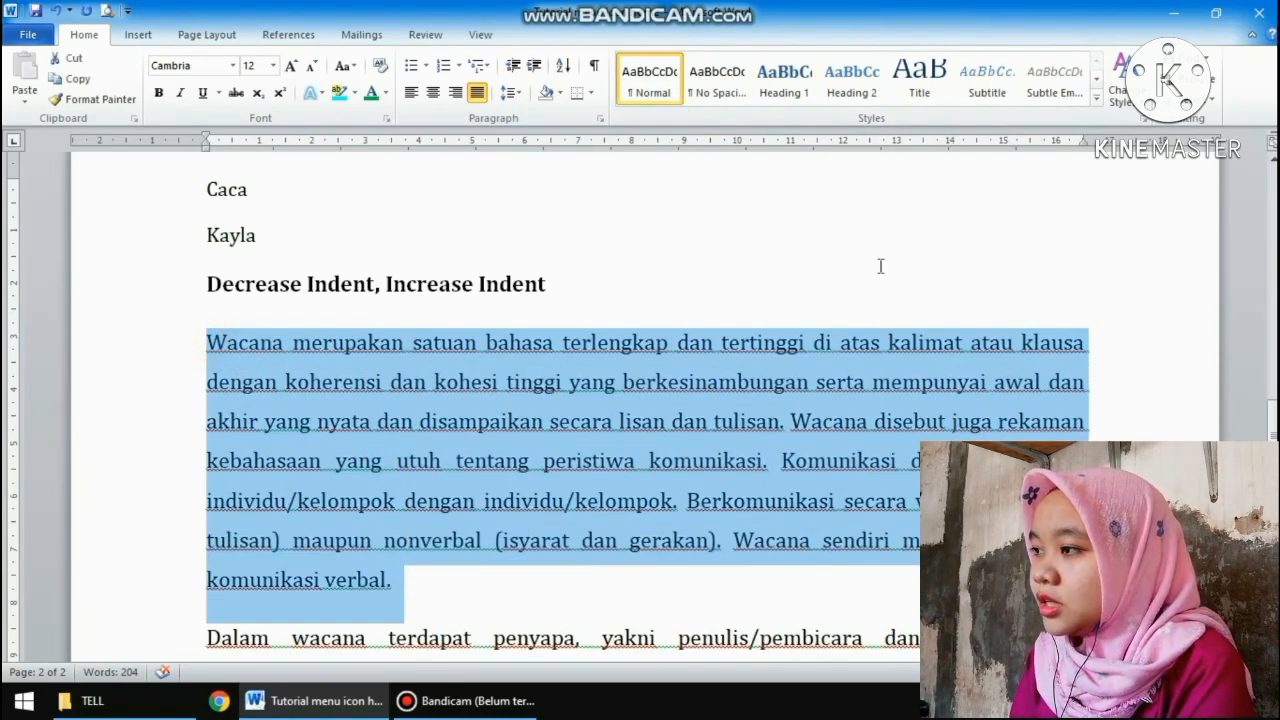
{"action": "left_click", "coordinate": [1098, 98]}
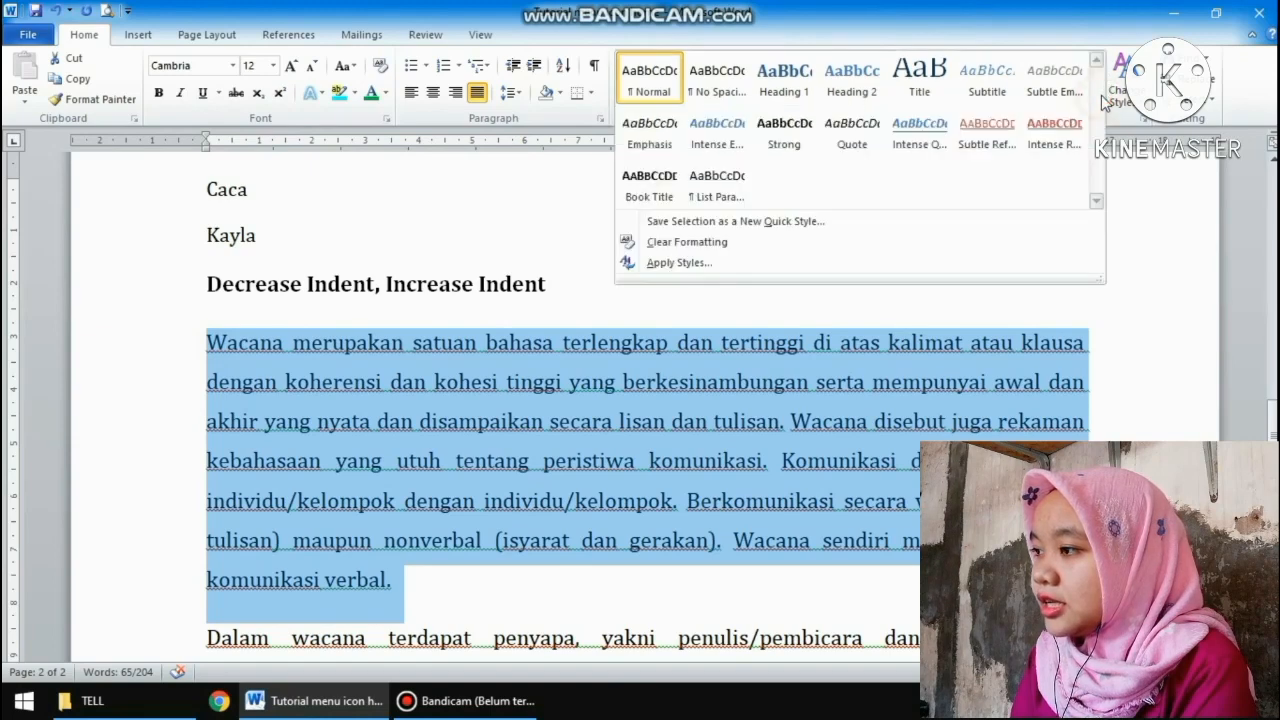
{"action": "left_click", "coordinate": [1054, 123]}
{"action": "left_click", "coordinate": [491, 371]}
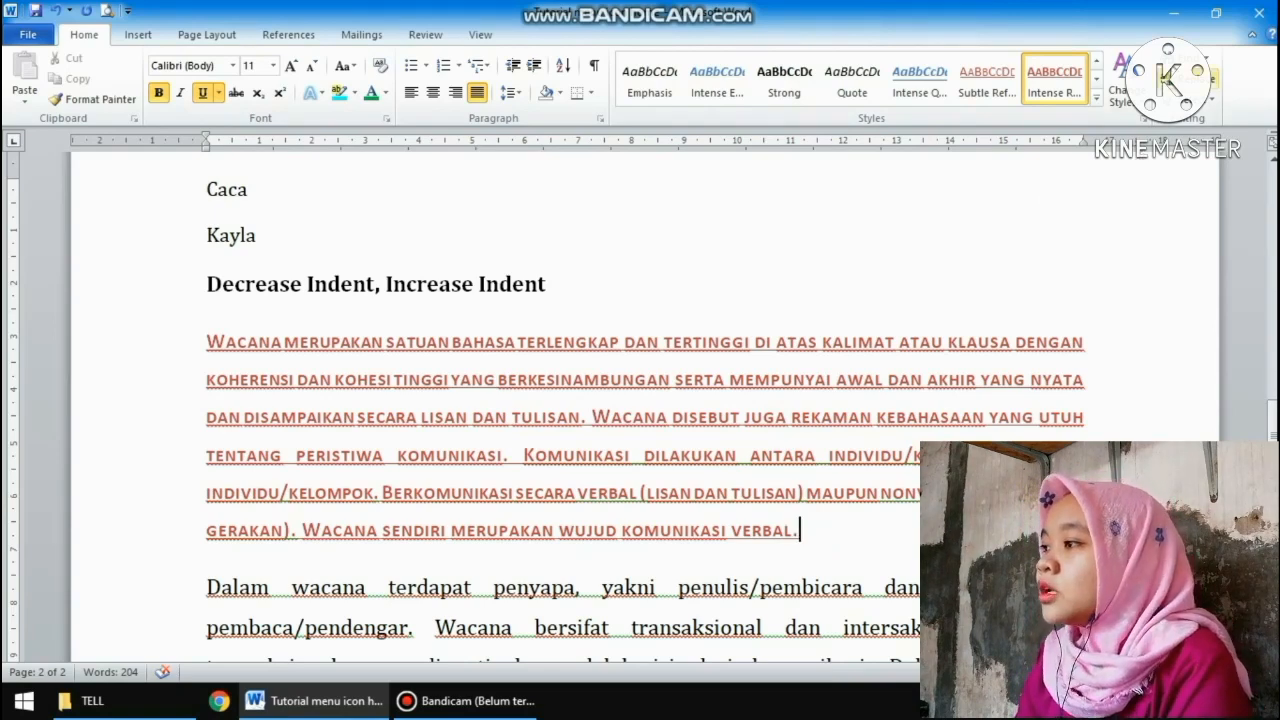
{"action": "left_click", "coordinate": [314, 324]}
- Find the text "say" in the document
{"action": "scroll", "coordinate": [313, 323], "scroll_direction": "down", "scroll_amount": 7}
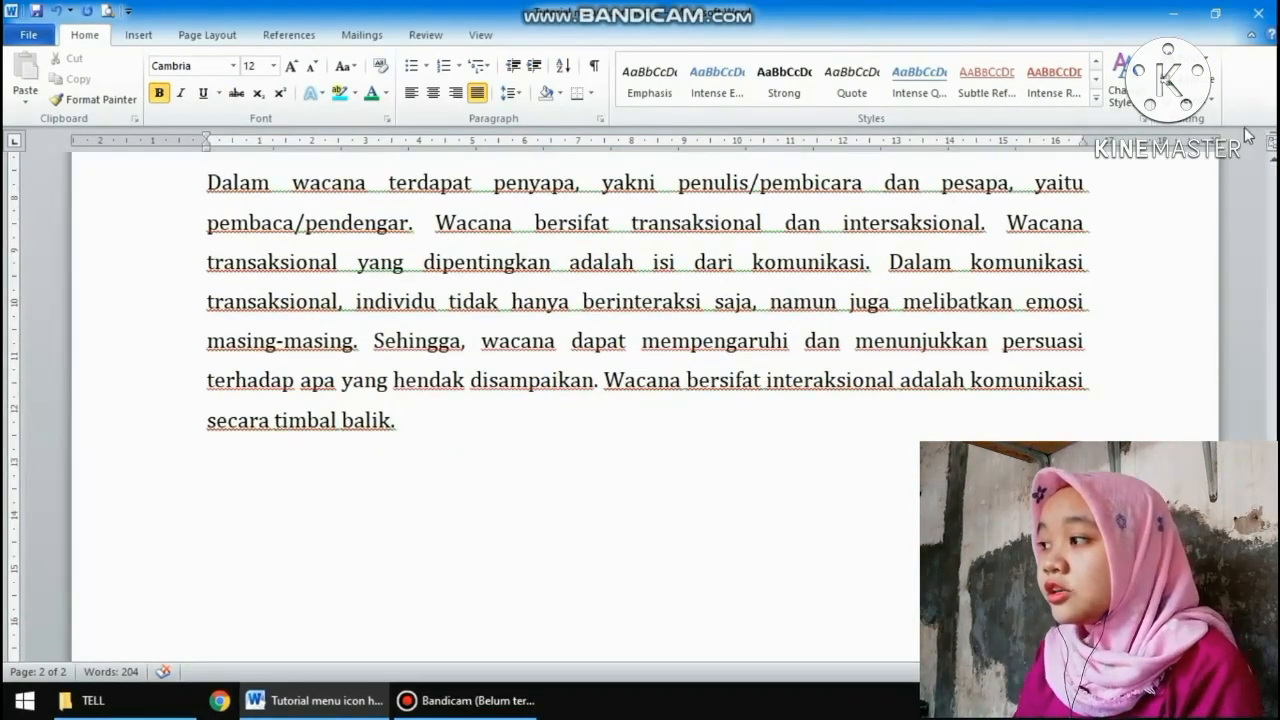
{"action": "scroll", "coordinate": [645, 400], "scroll_direction": "up", "scroll_amount": 7}
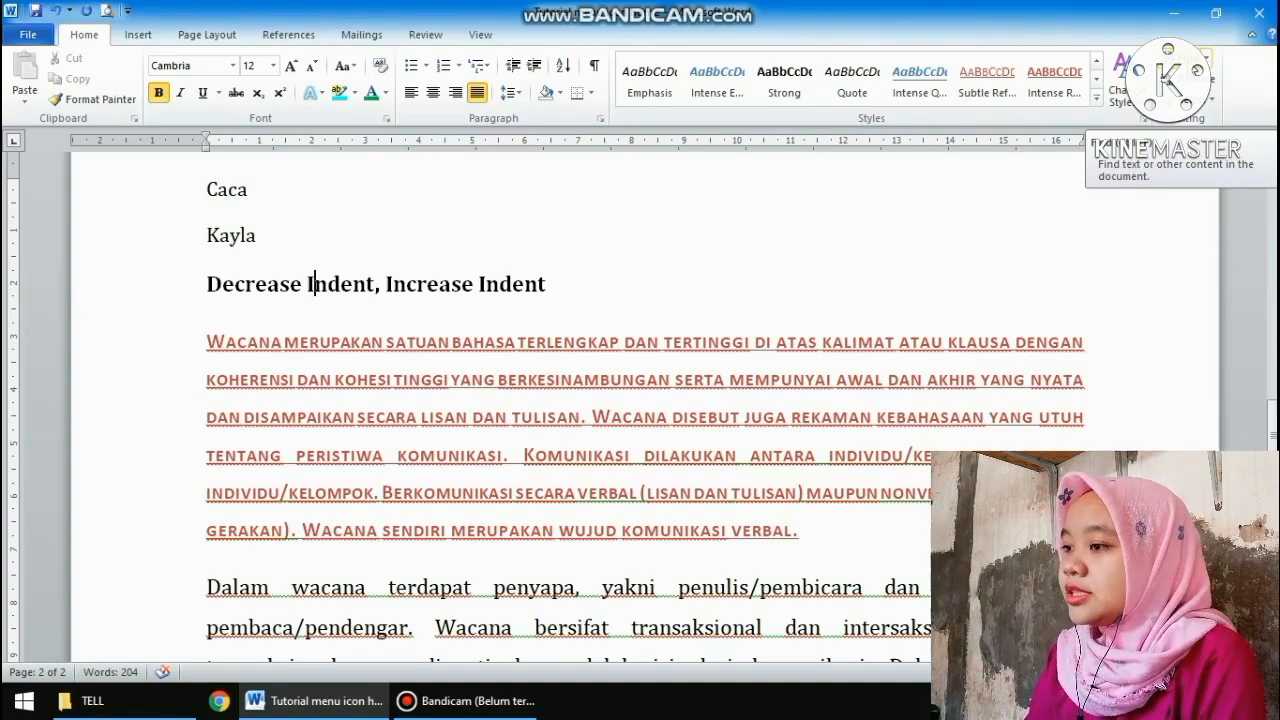
{"action": "left_click", "coordinate": [1185, 95]}
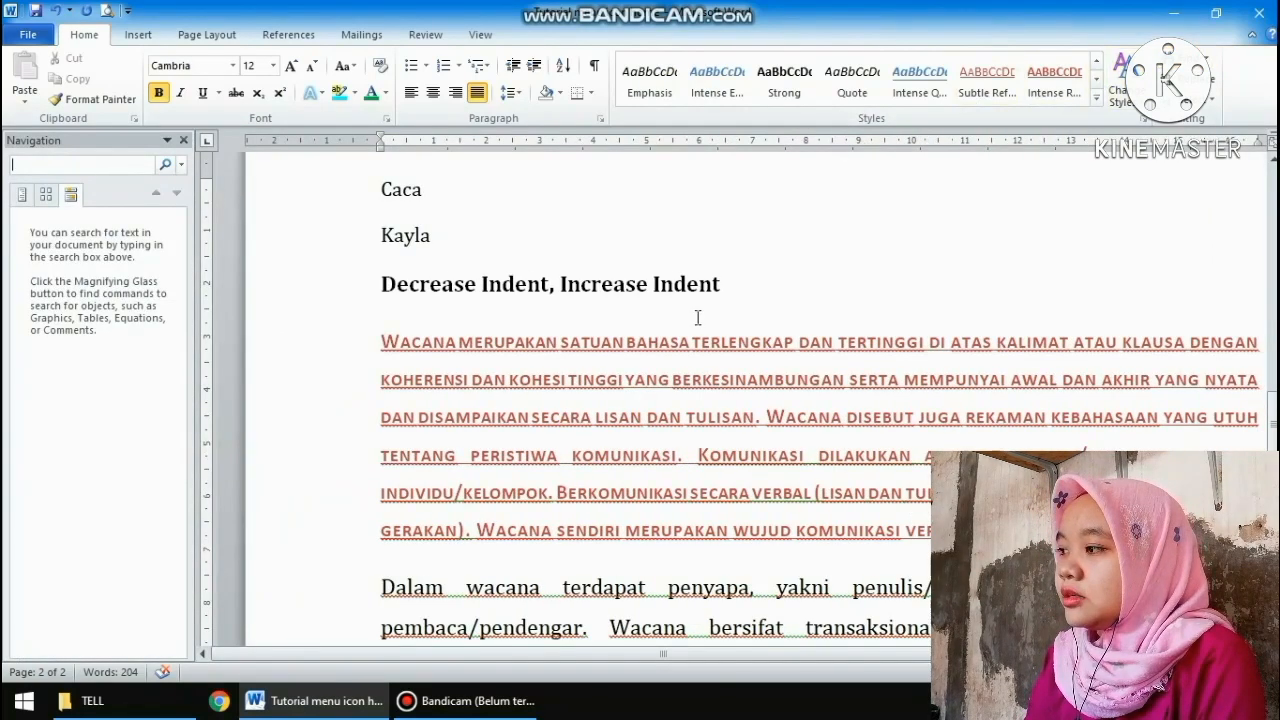
{"action": "scroll", "coordinate": [694, 310], "scroll_direction": "up", "scroll_amount": 3}
{"action": "scroll", "coordinate": [689, 294], "scroll_direction": "down", "scroll_amount": 4}
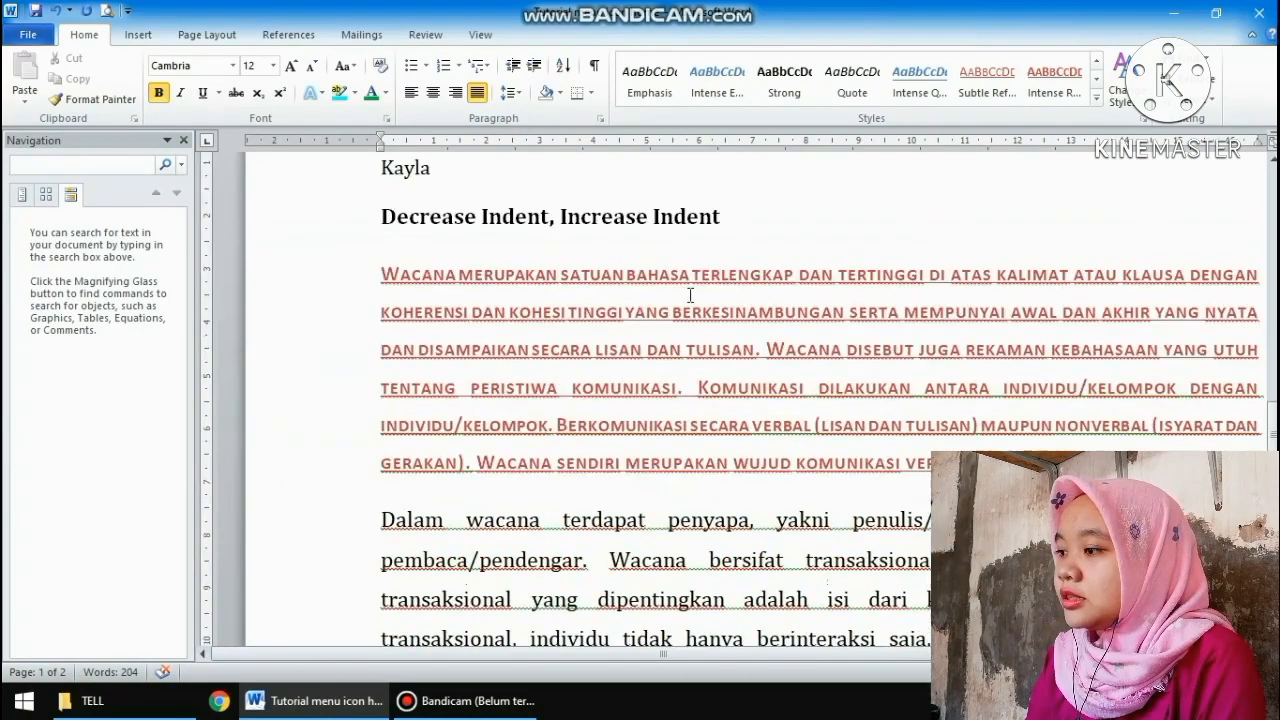
{"action": "scroll", "coordinate": [689, 294], "scroll_direction": "down", "scroll_amount": 3}
{"action": "scroll", "coordinate": [688, 293], "scroll_direction": "up", "scroll_amount": 6}
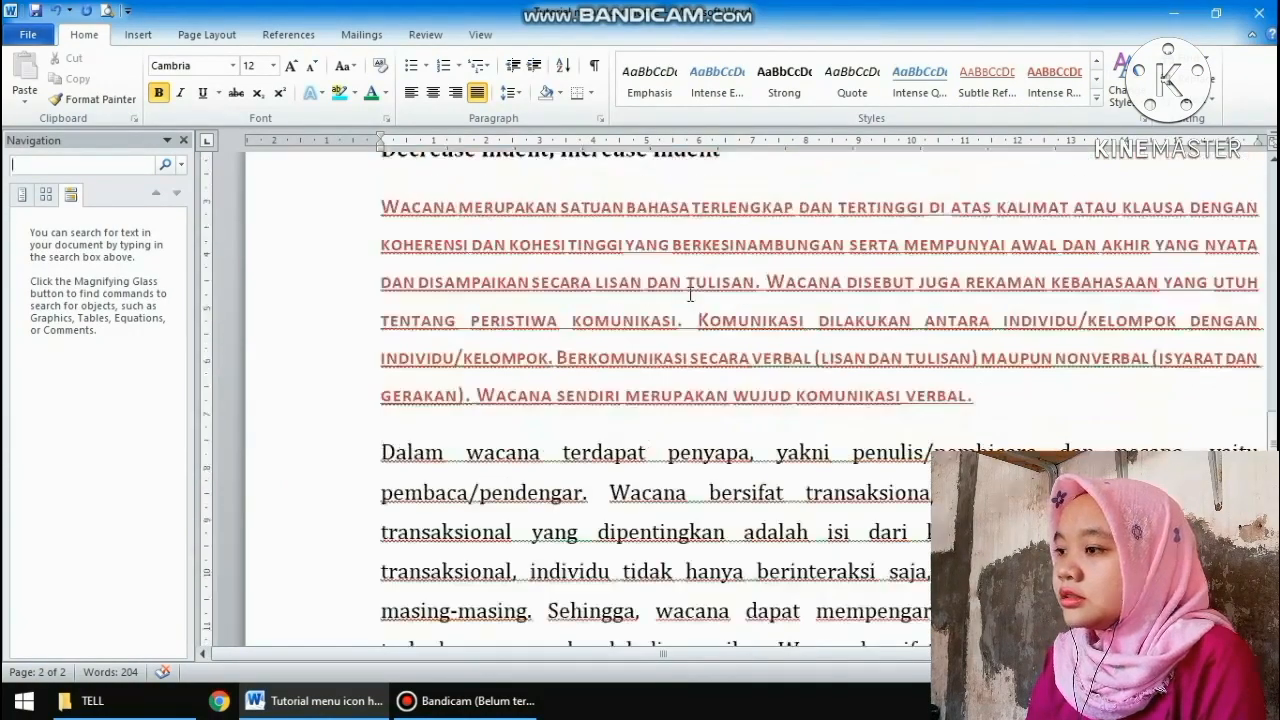
{"action": "scroll", "coordinate": [688, 293], "scroll_direction": "up", "scroll_amount": 10}
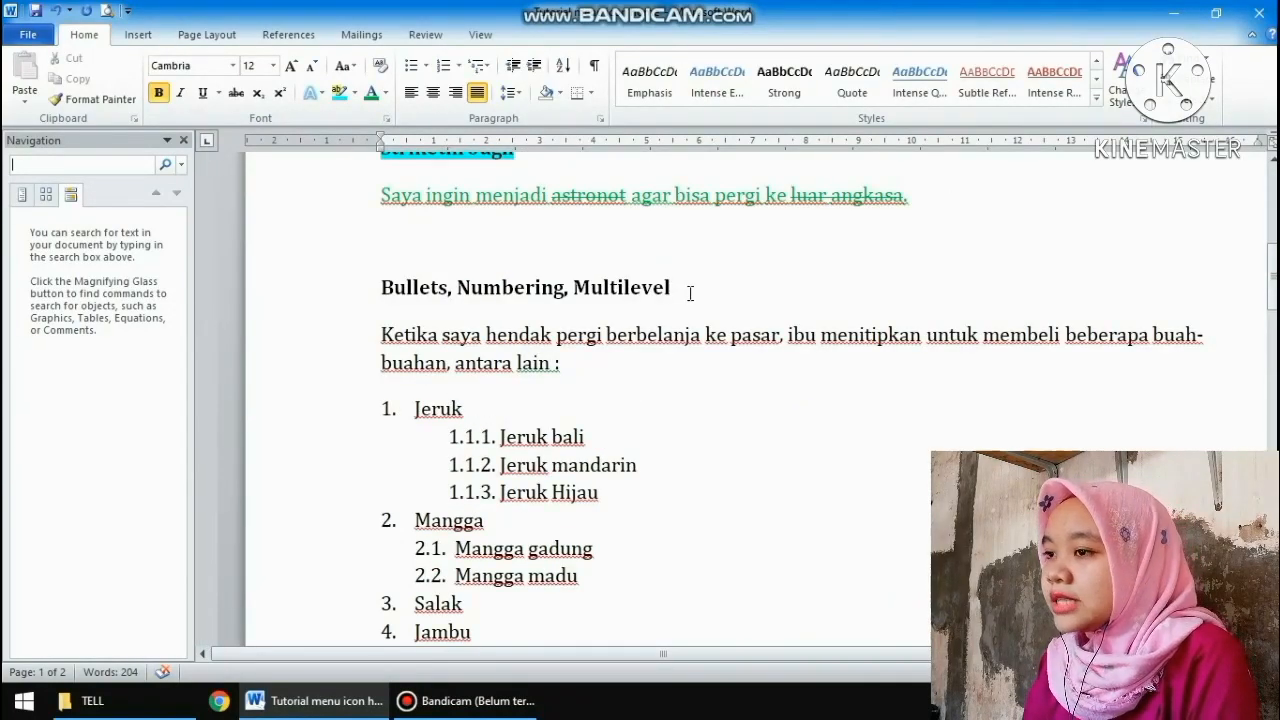
{"action": "left_click", "coordinate": [124, 165]}
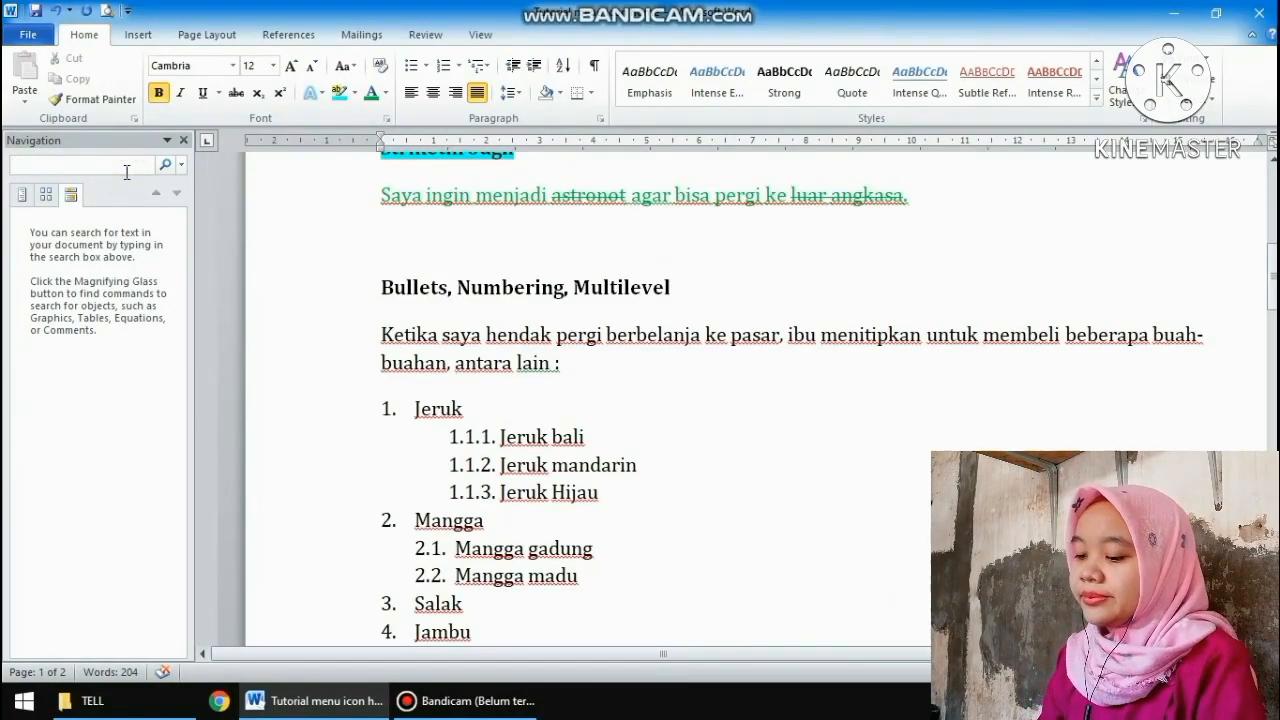
{"action": "type", "text": "say"}
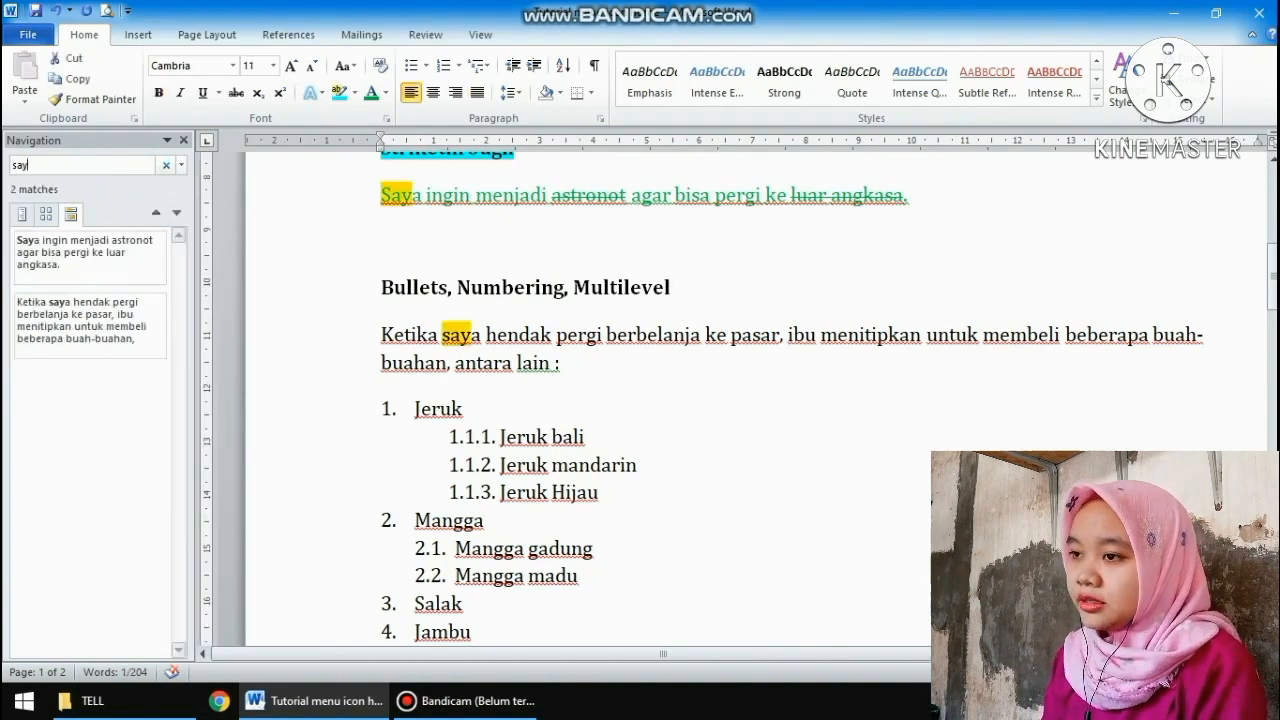
- Extend the document search to "saya" and go back and forth between its matches in the Strikethrough and Bullets sections
{"action": "type", "text": "a"}
{"action": "key", "text": "Return"}
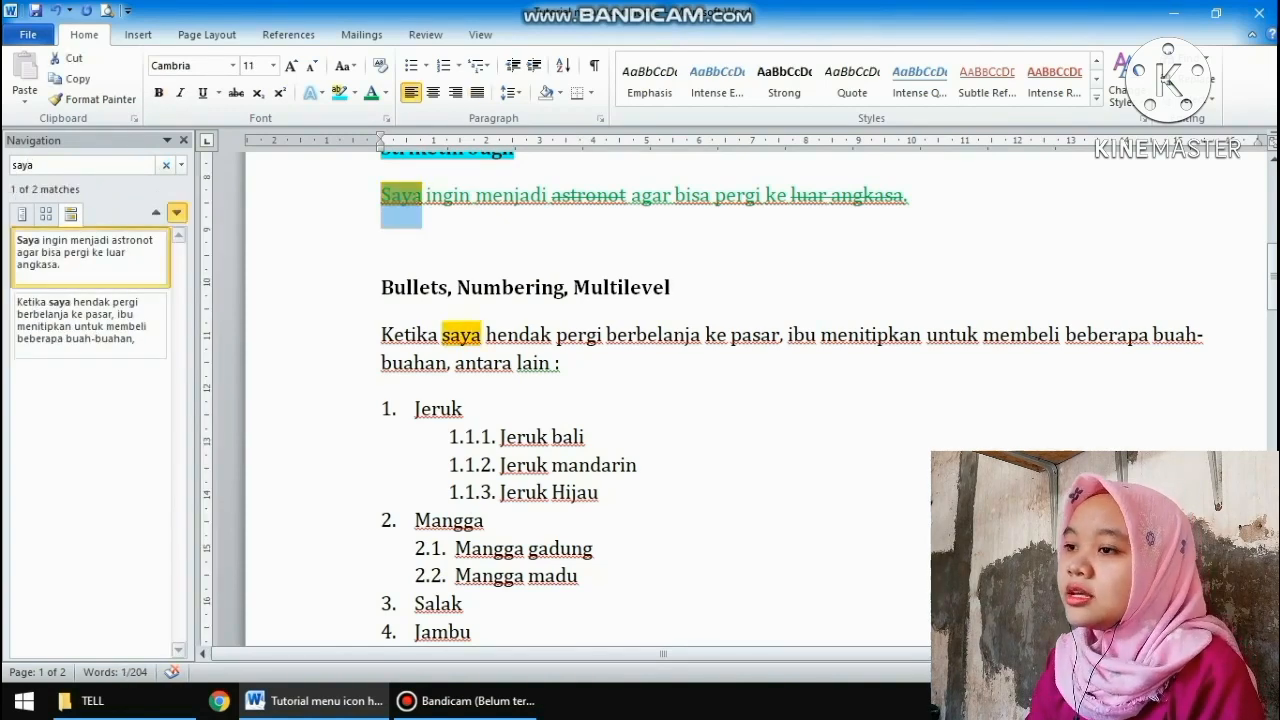
{"action": "left_click", "coordinate": [92, 307]}
{"action": "left_click", "coordinate": [100, 252]}
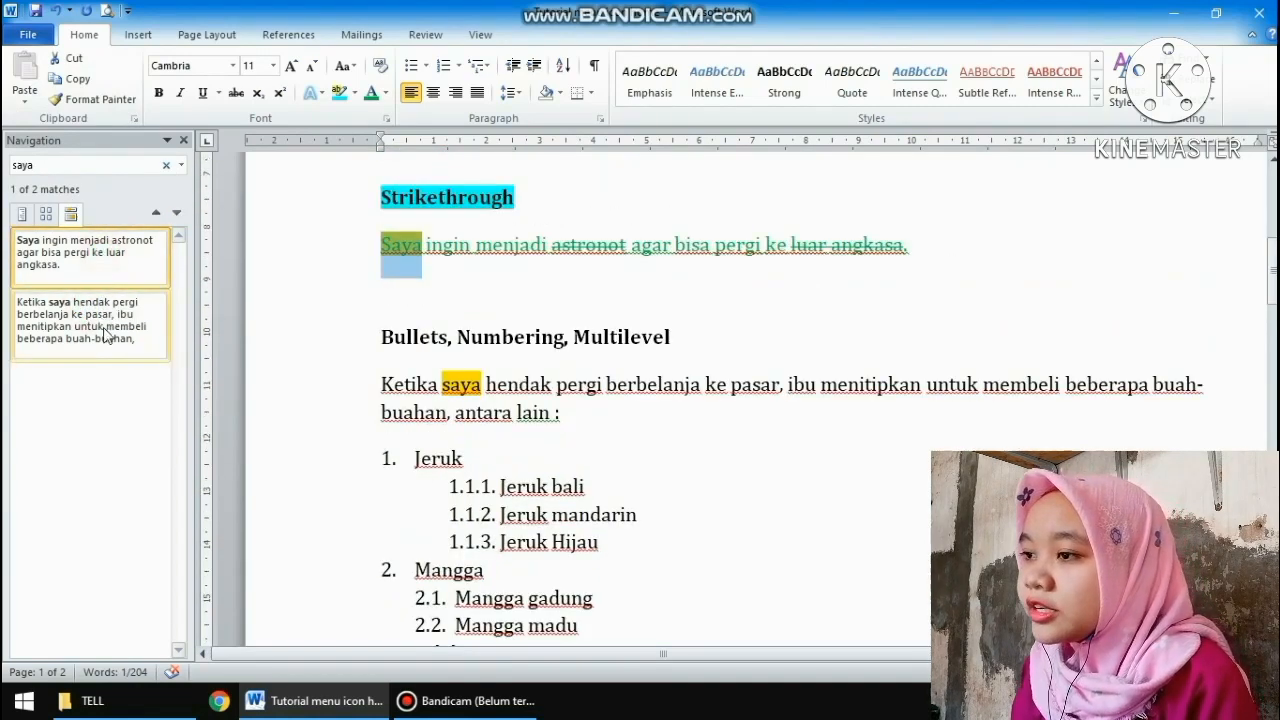
{"action": "left_click", "coordinate": [105, 335]}
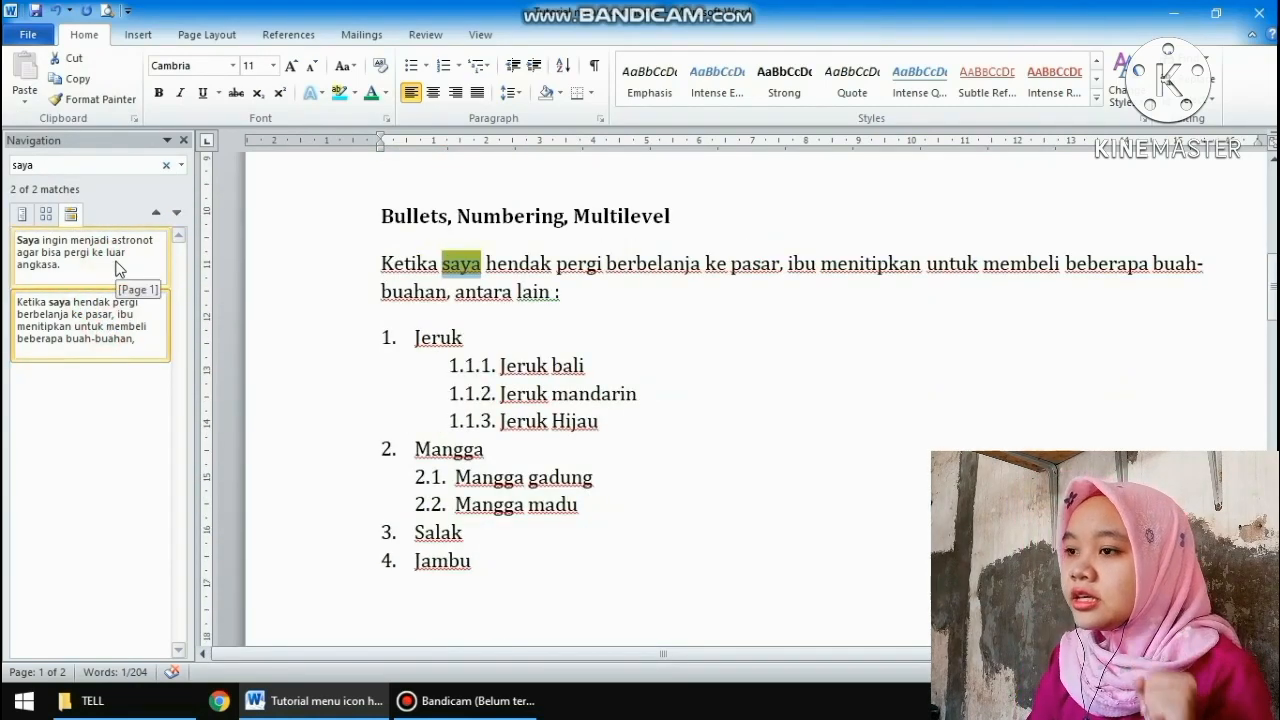
{"action": "left_click", "coordinate": [118, 268]}
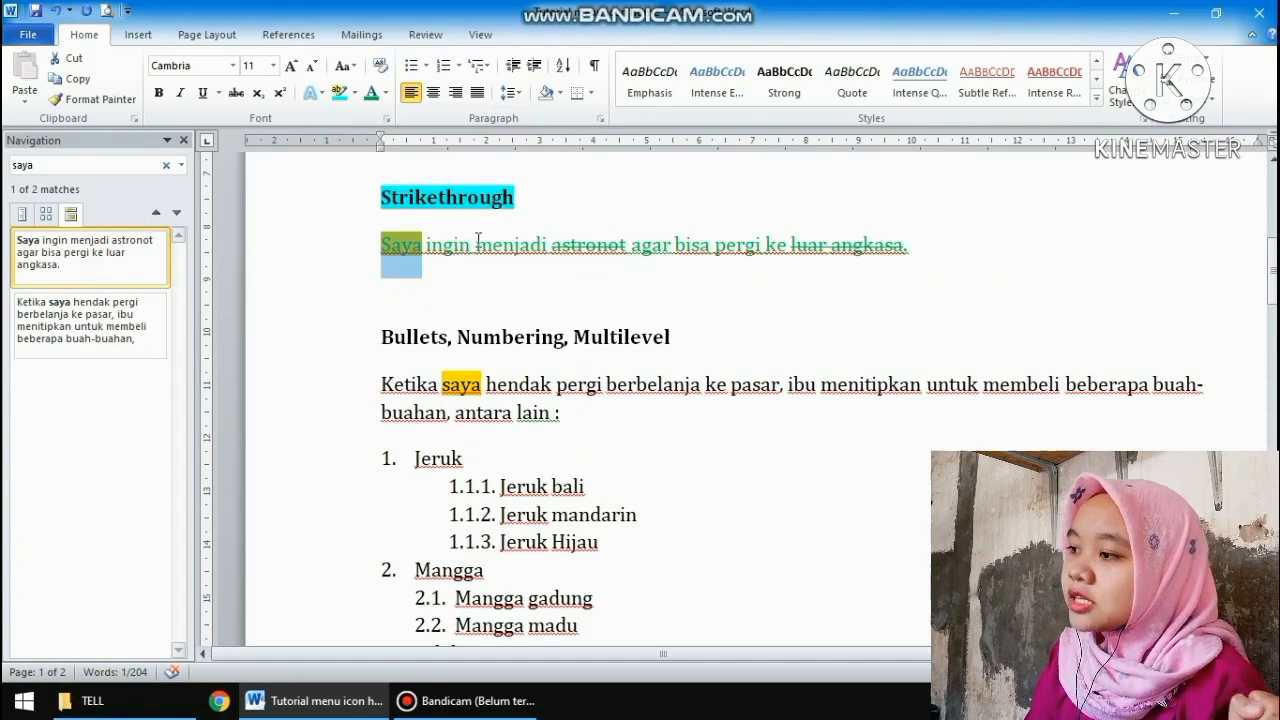
{"action": "left_click", "coordinate": [45, 340]}
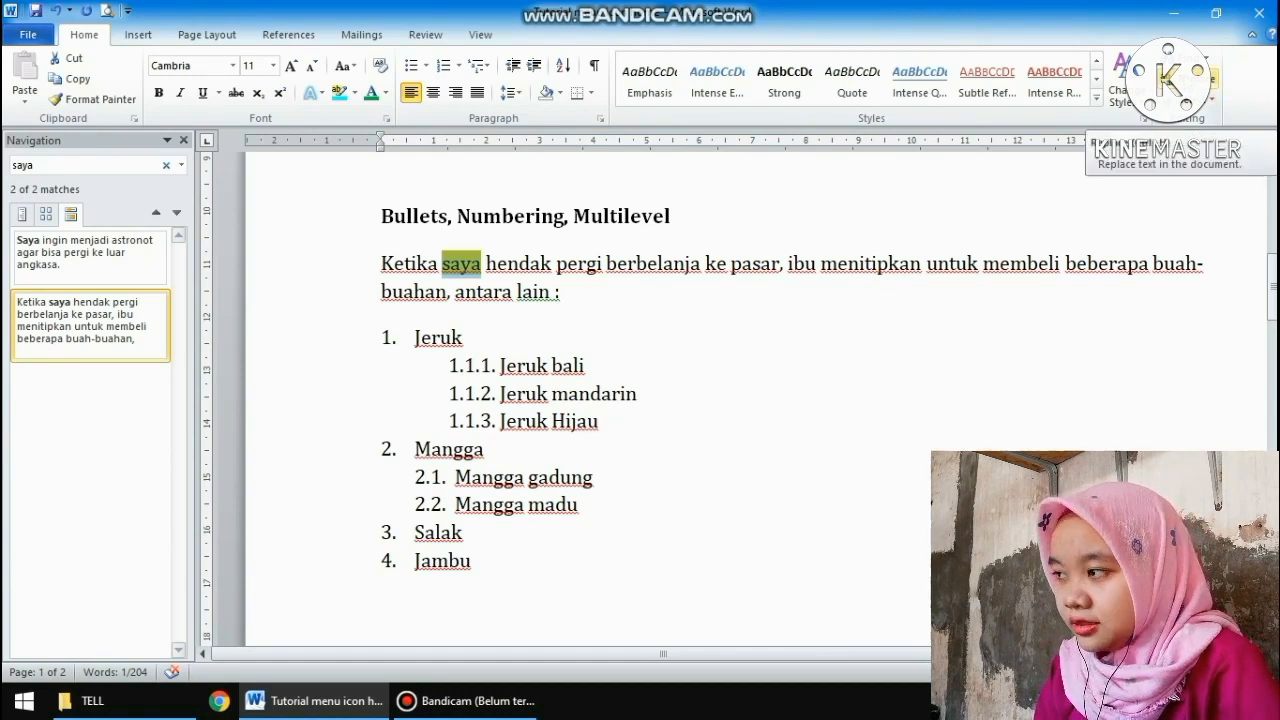
- Replace every "saya" with "dia" throughout the document, including from the beginning, and close the Find and Replace dialog
{"action": "key", "text": "ctrl+h"}
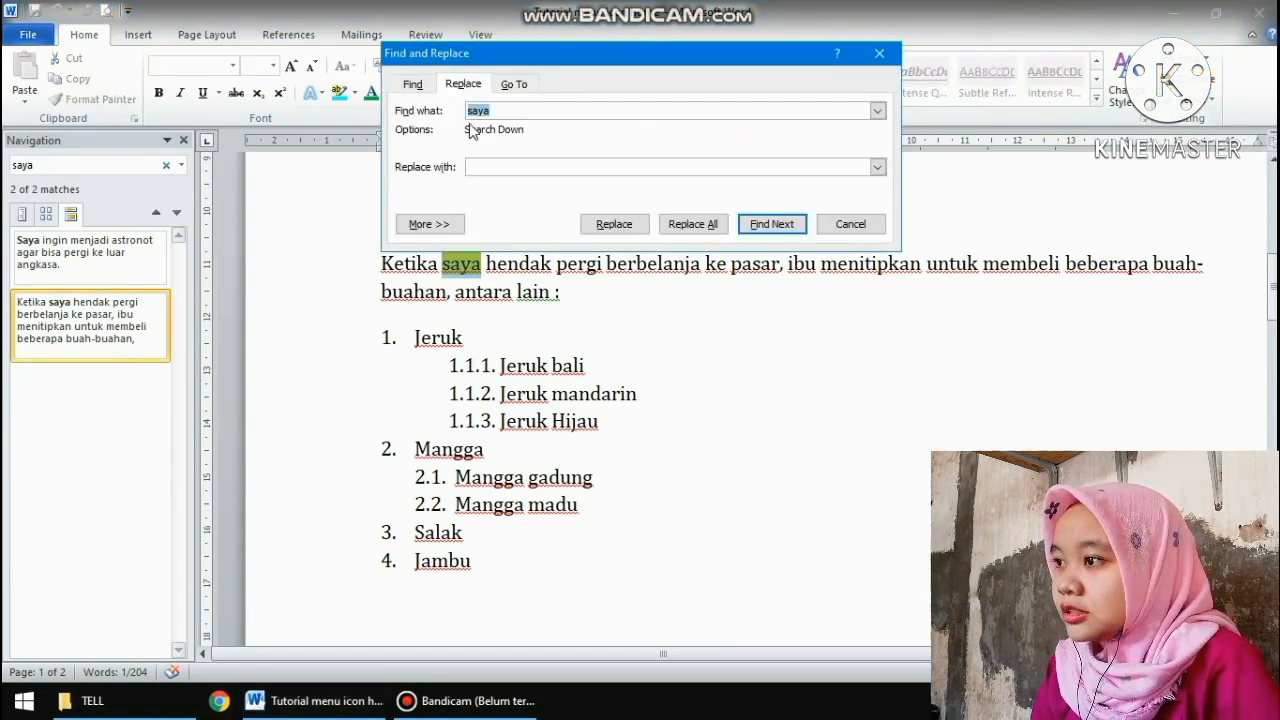
{"action": "left_click", "coordinate": [505, 113]}
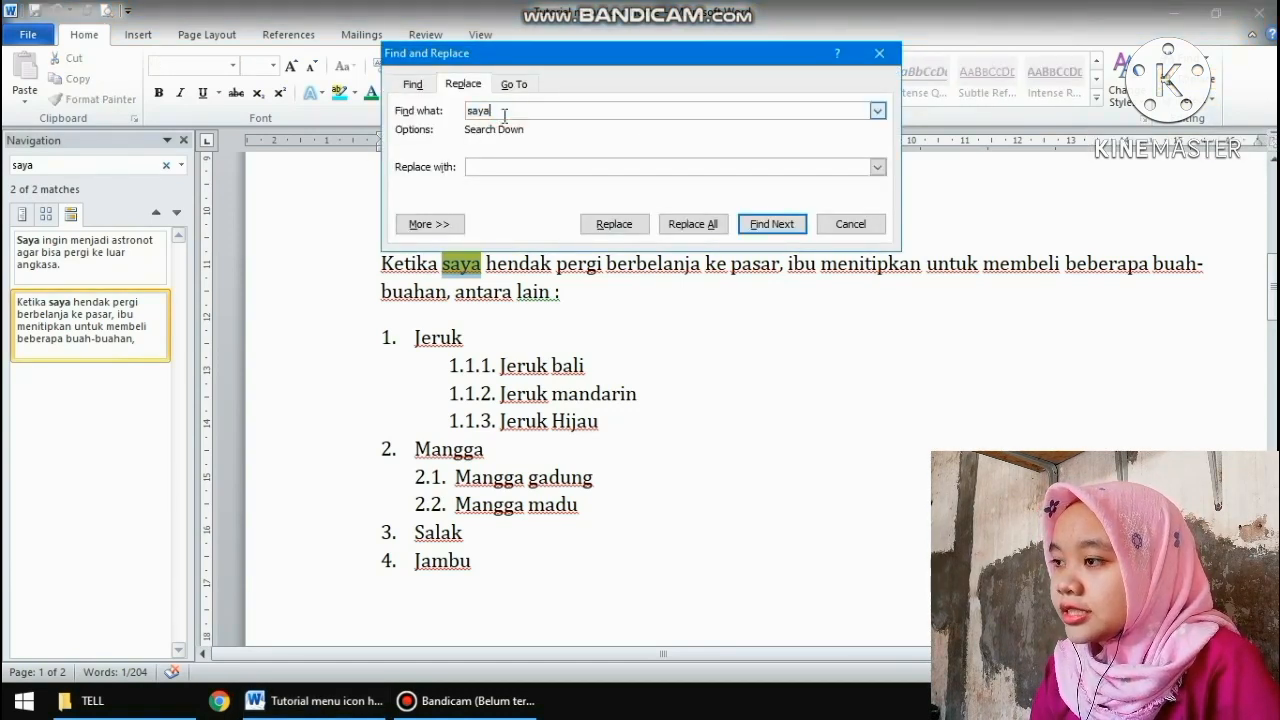
{"action": "left_click", "coordinate": [530, 170]}
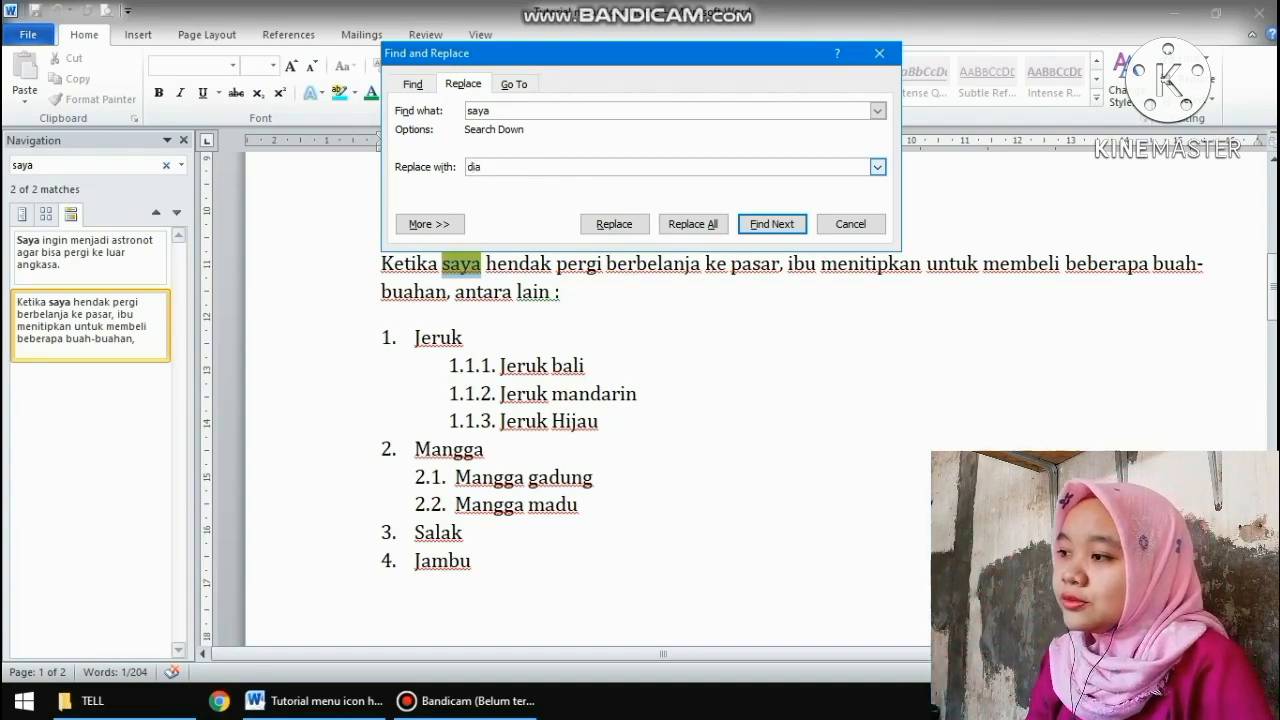
{"action": "left_click", "coordinate": [713, 228]}
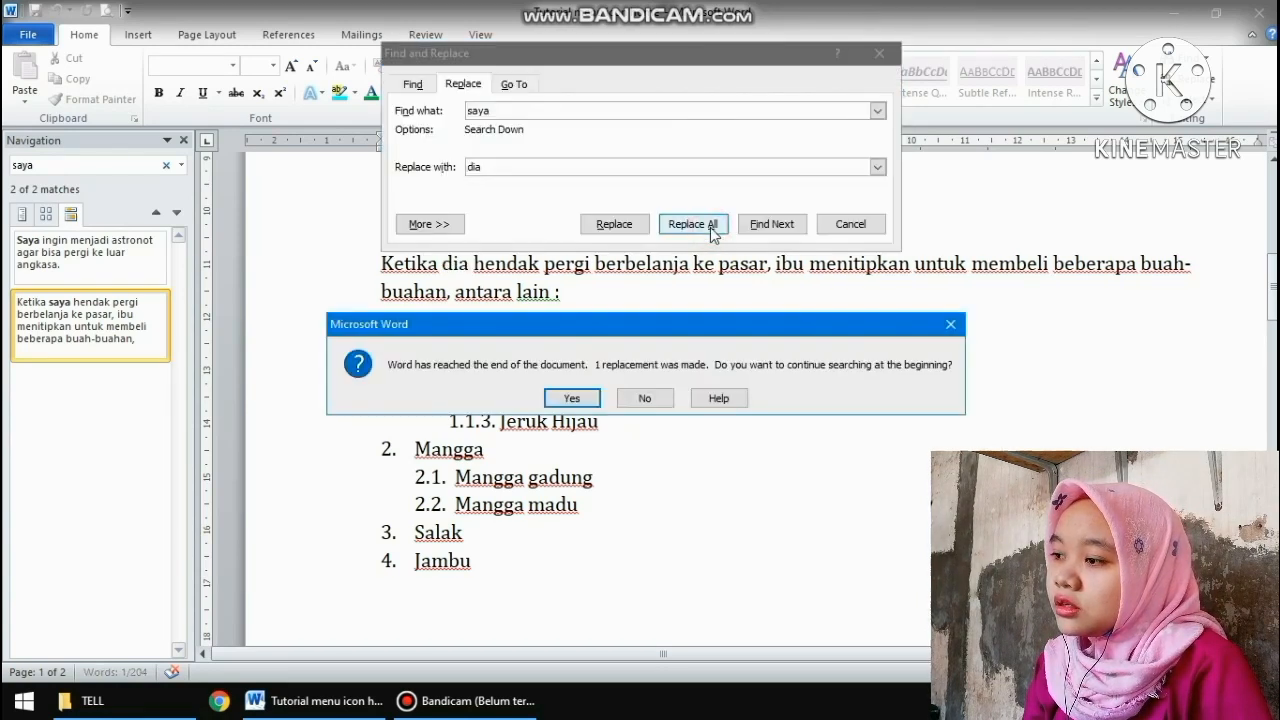
{"action": "left_click", "coordinate": [587, 395]}
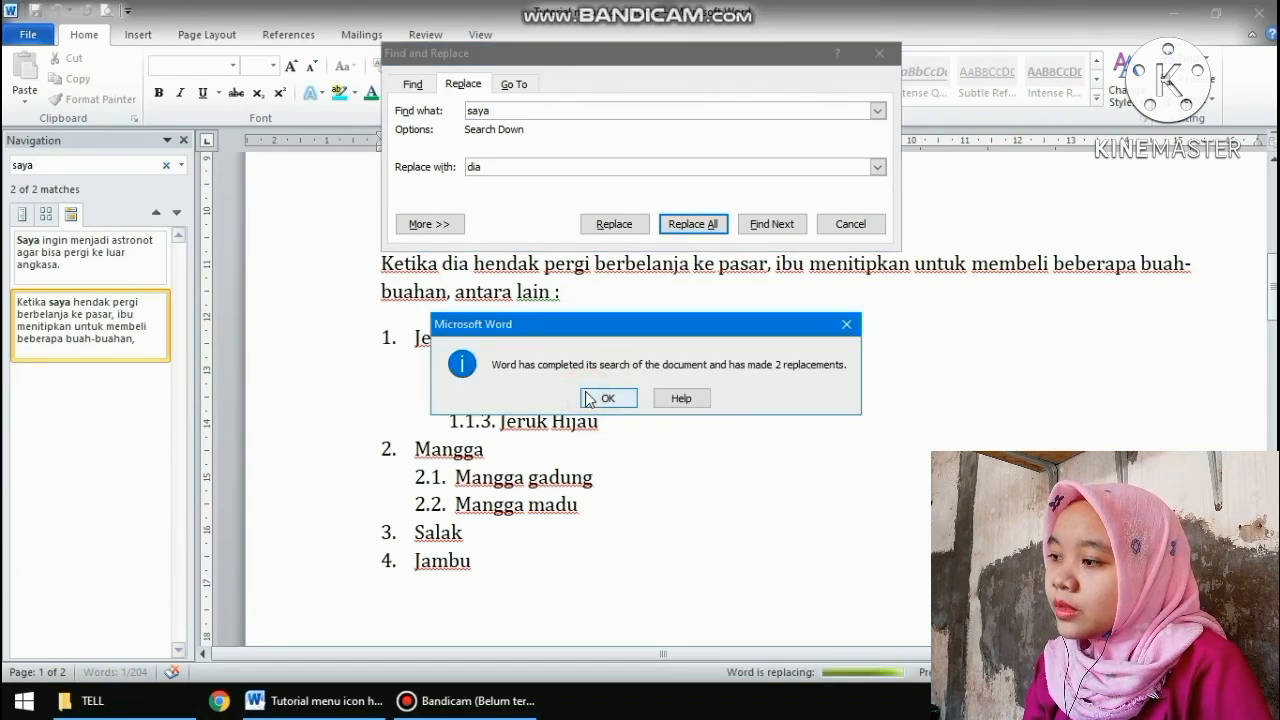
{"action": "left_click", "coordinate": [588, 399]}
{"action": "scroll", "coordinate": [594, 474], "scroll_direction": "down", "scroll_amount": 1}
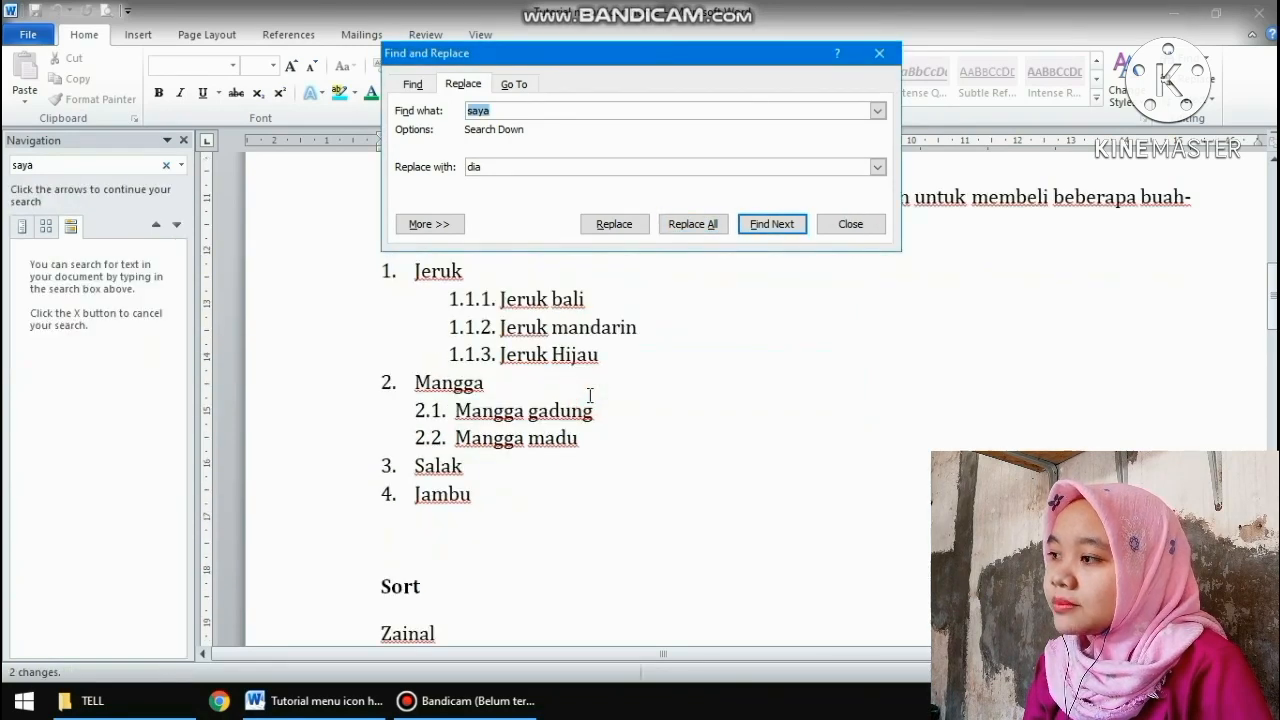
{"action": "left_click", "coordinate": [880, 58]}
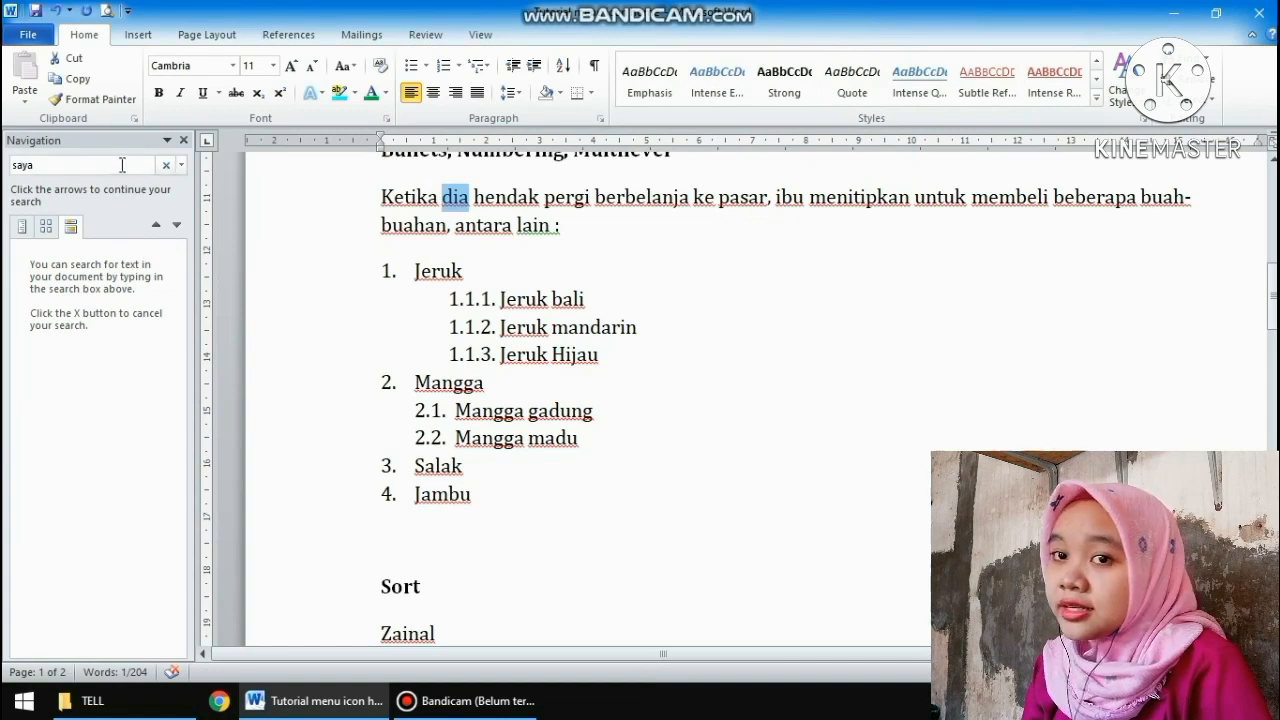
- Check the replaced word in the Bullets, Numbering, Multilevel and Strikethrough sentences and close the Navigation pane
{"action": "left_click", "coordinate": [469, 188]}
{"action": "left_click_drag", "start_coordinate": [443, 197], "coordinate": [476, 207]}
{"action": "left_click", "coordinate": [474, 200]}
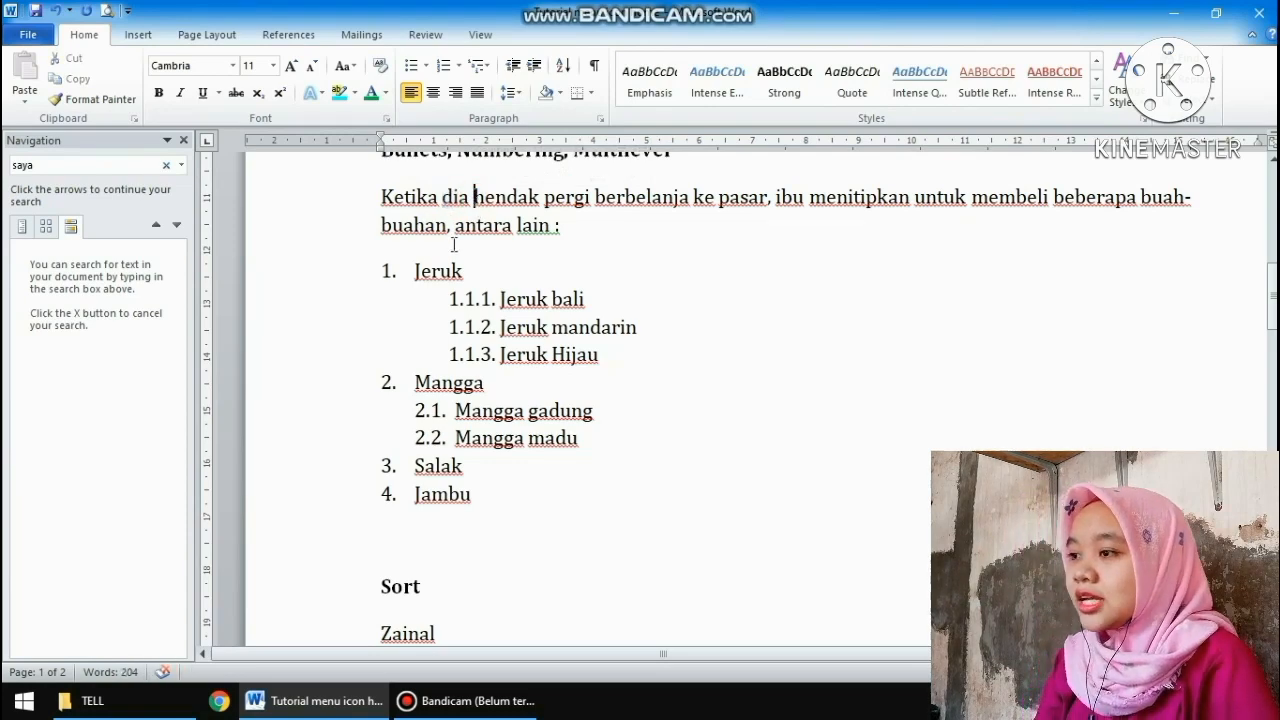
{"action": "scroll", "coordinate": [455, 230], "scroll_direction": "up", "scroll_amount": 6}
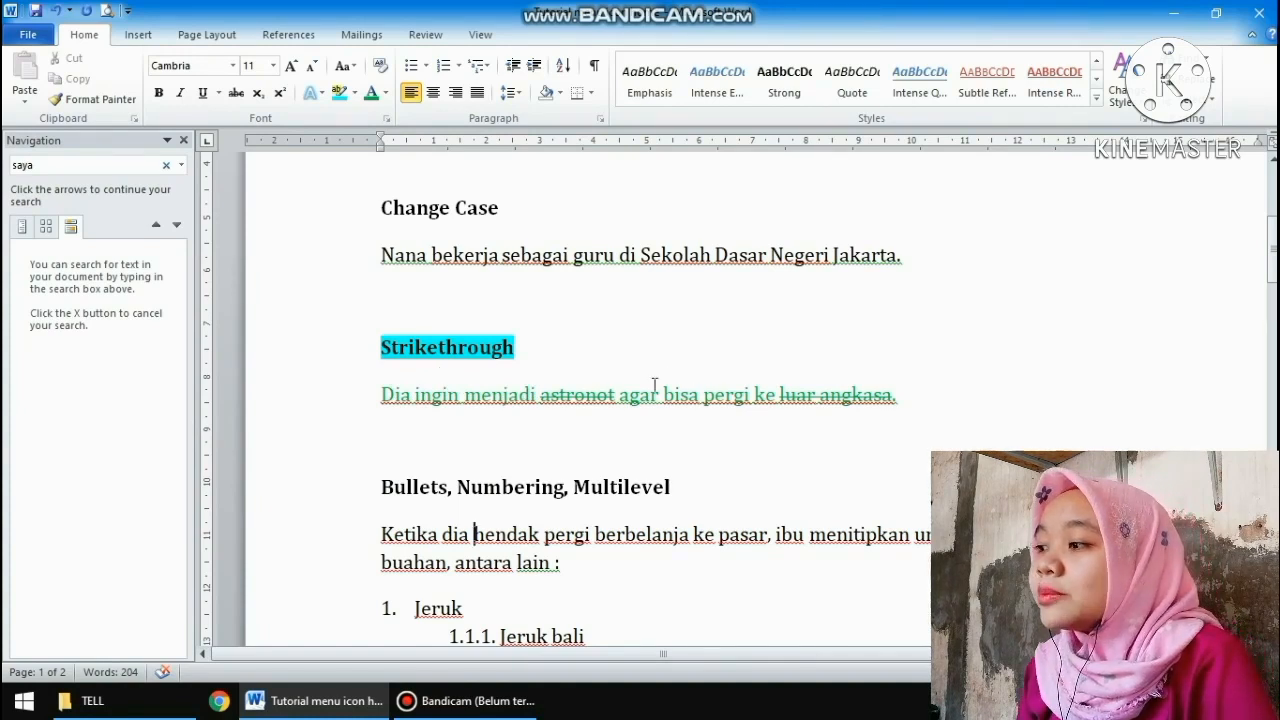
{"action": "left_click", "coordinate": [183, 140]}
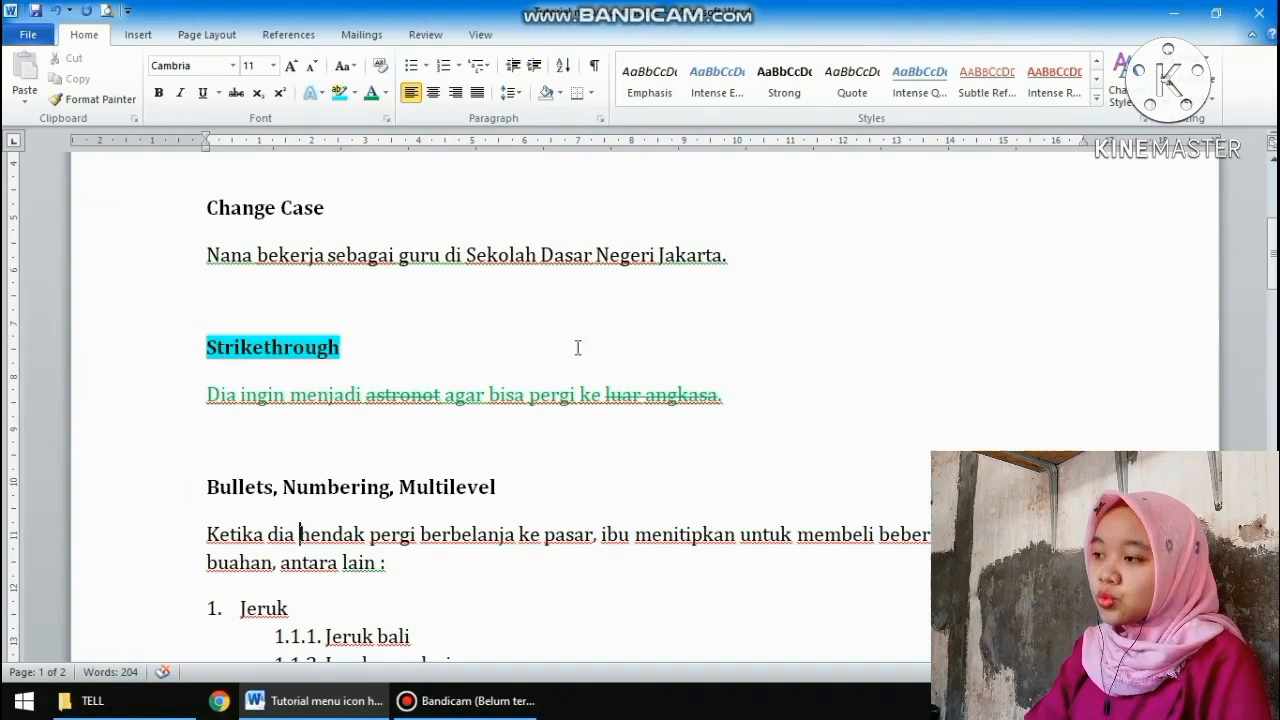
- Place the text cursor at the end of the O2 line under the Subscript and superscript heading
{"action": "scroll", "coordinate": [671, 325], "scroll_direction": "up", "scroll_amount": 5}
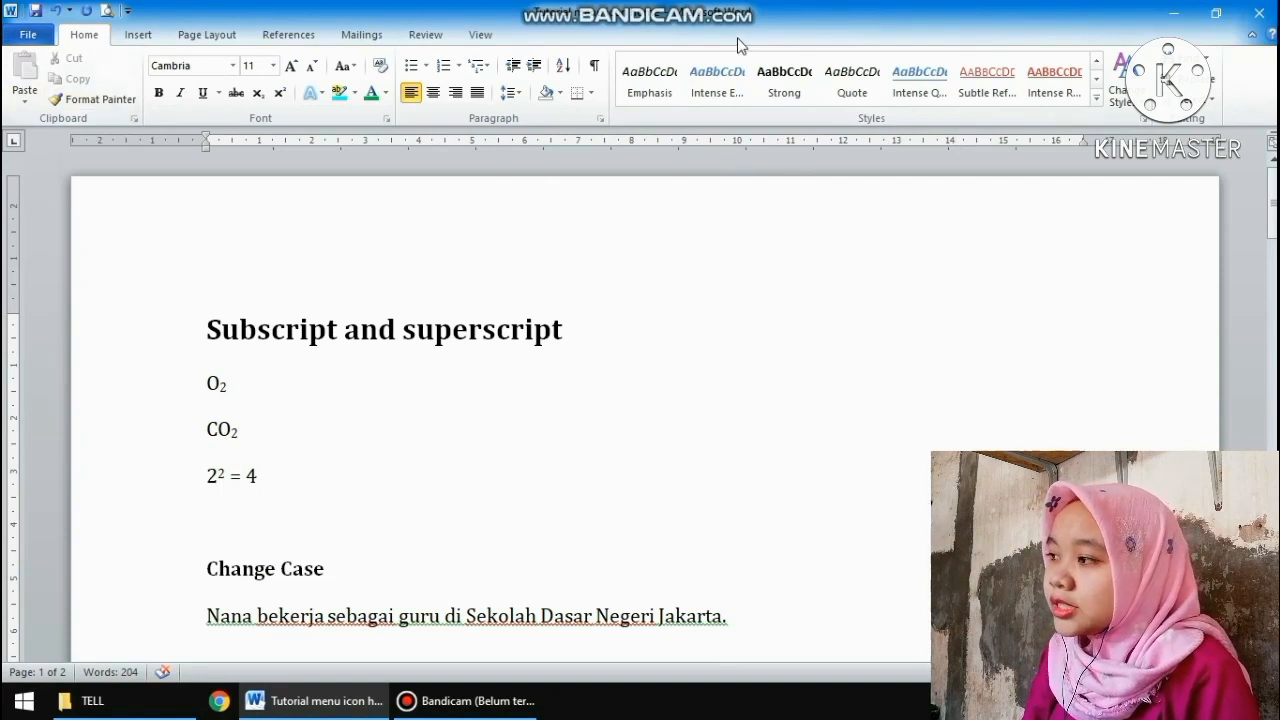
{"action": "left_click", "coordinate": [346, 338]}
{"action": "left_click", "coordinate": [268, 390]}
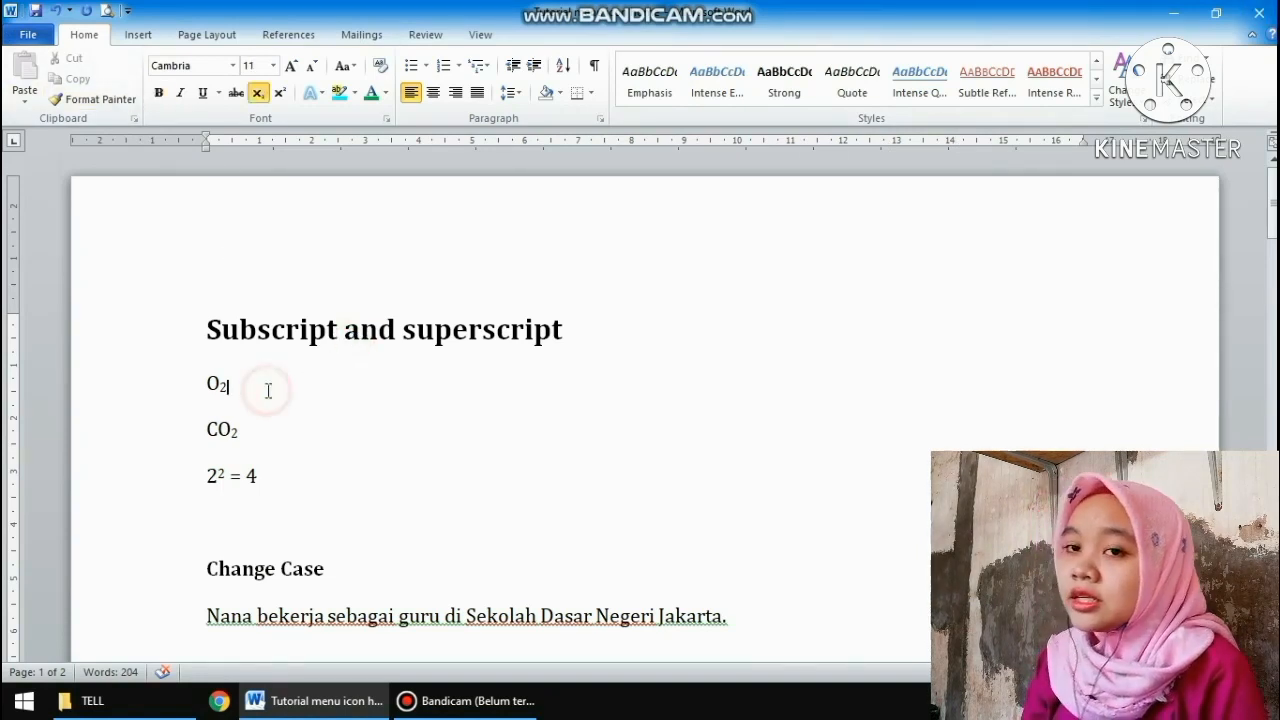